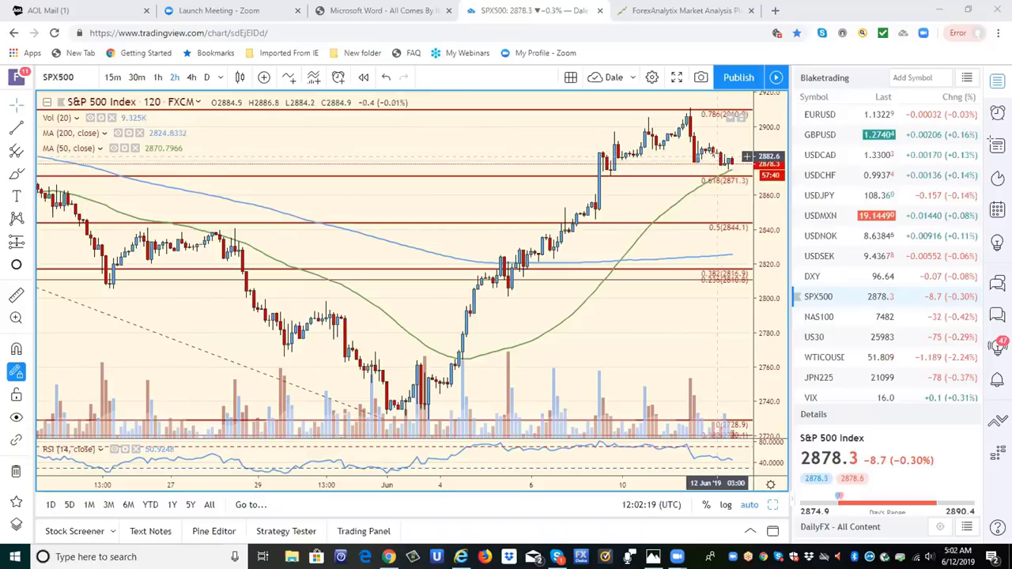
Show the S&P 500 on daily candles, then open the EURGBP daily chart from the watchlist
{"action": "left_click", "coordinate": [207, 78]}
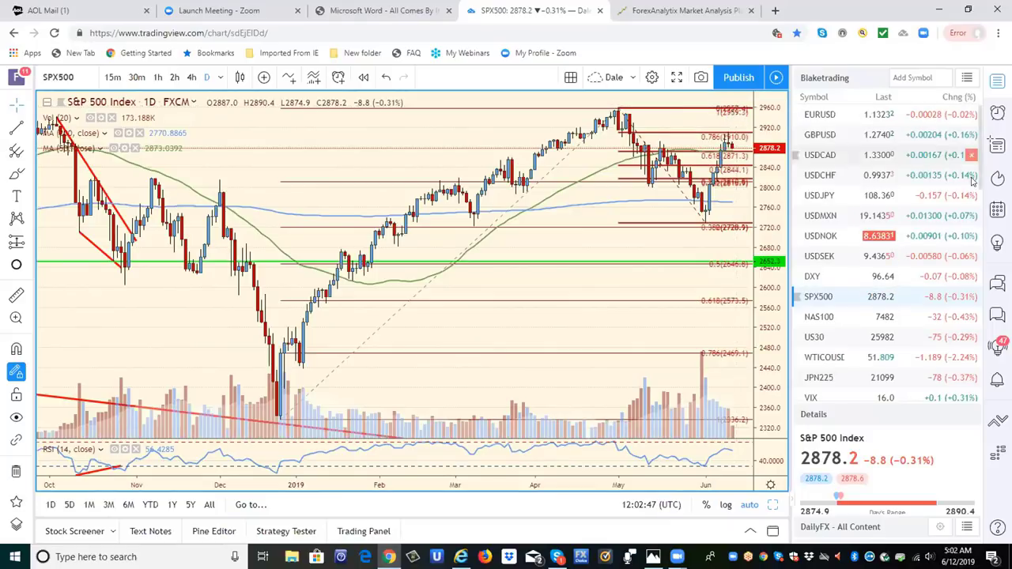
{"action": "left_click_drag", "start_coordinate": [980, 172], "coordinate": [983, 320]}
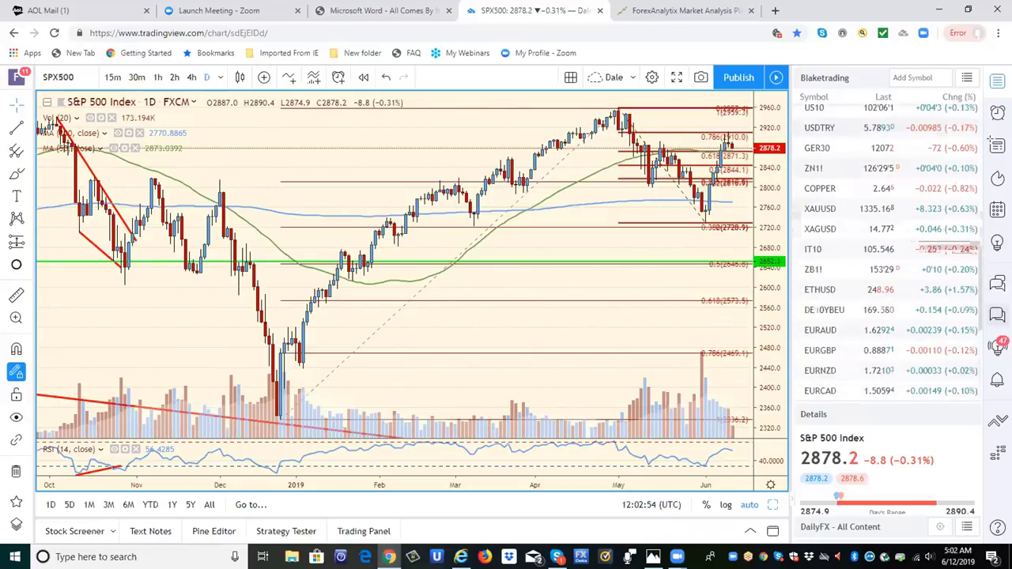
{"action": "left_click", "coordinate": [817, 352]}
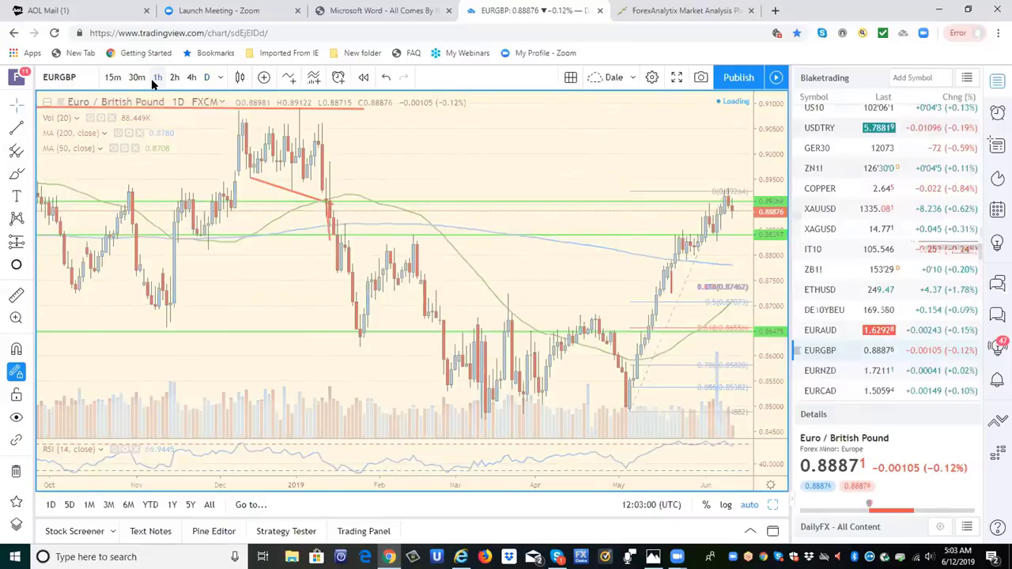
Switch EURGBP to 1-hour candles and return the watchlist to the top
{"action": "left_click", "coordinate": [153, 78]}
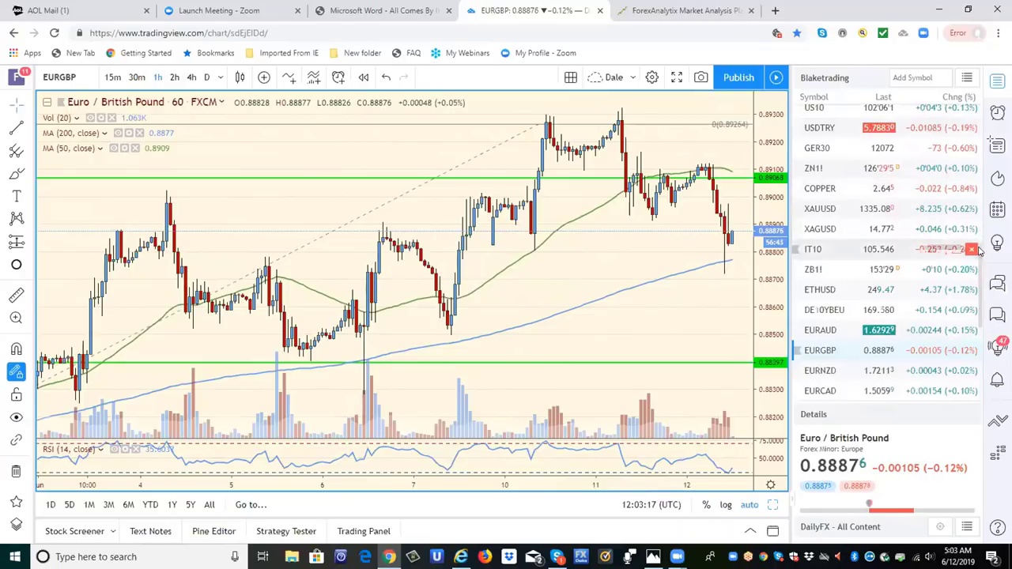
{"action": "left_click_drag", "start_coordinate": [981, 241], "coordinate": [986, 99]}
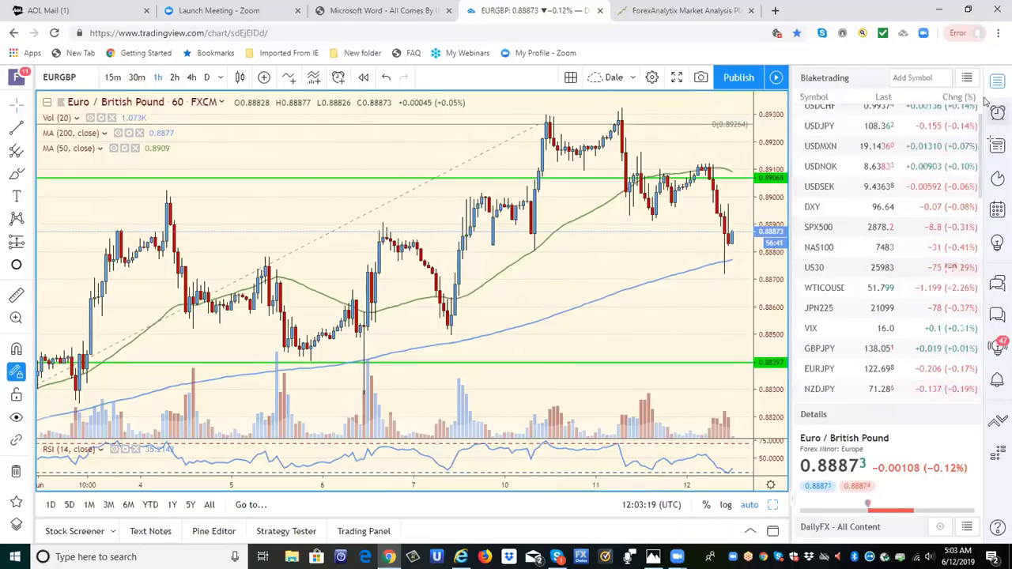
{"action": "scroll", "coordinate": [820, 121], "scroll_direction": "up", "scroll_amount": 2}
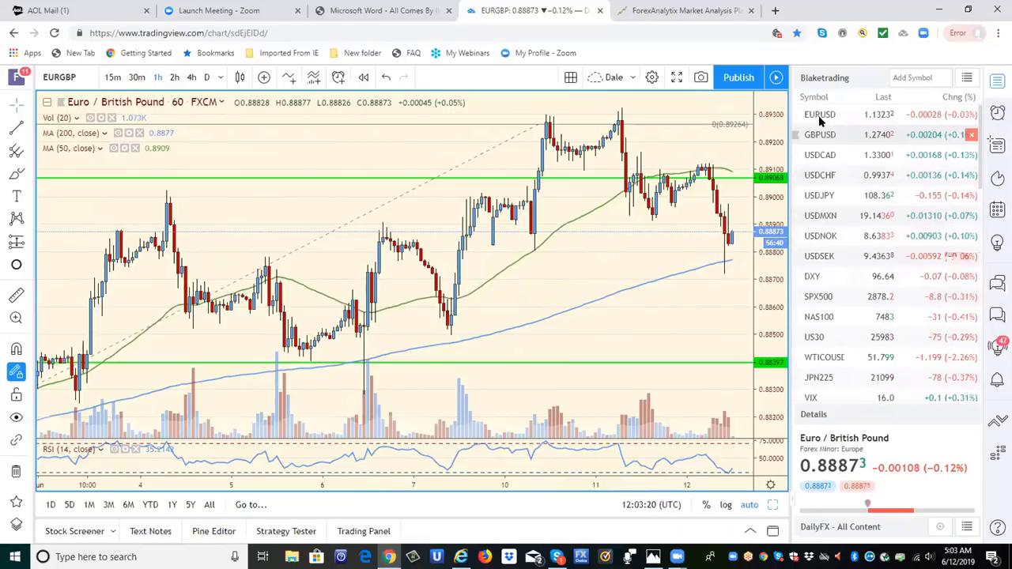
View EURUSD on 4-hour candles, then switch to the USDJPY 4-hour chart
{"action": "left_click", "coordinate": [820, 116]}
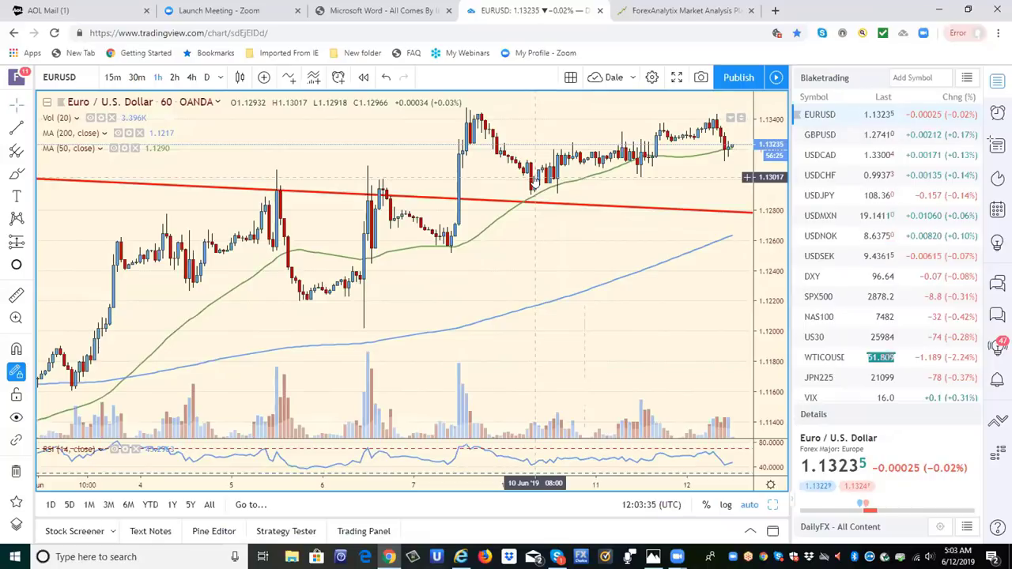
{"action": "left_click", "coordinate": [194, 76]}
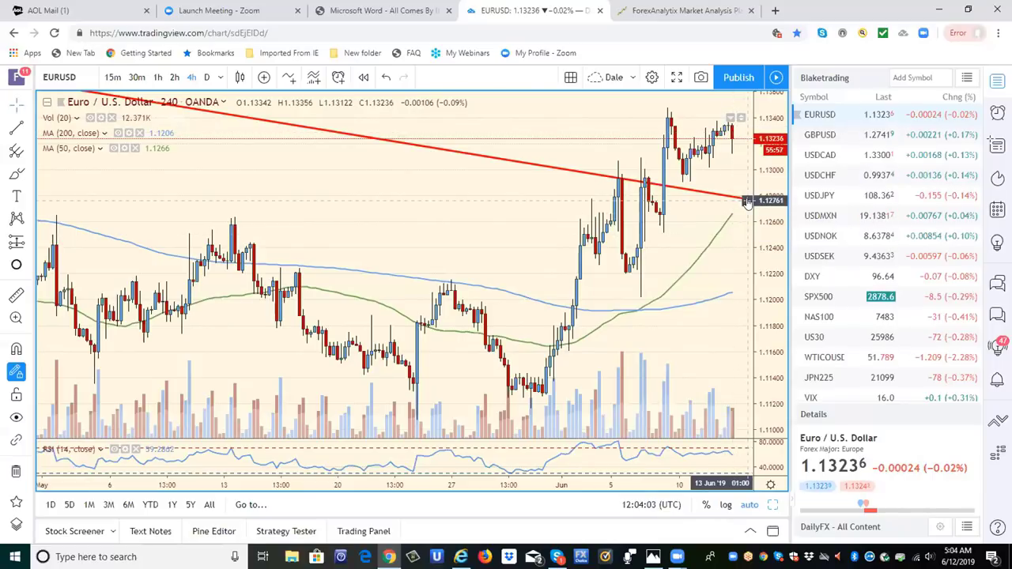
{"action": "left_click", "coordinate": [829, 199]}
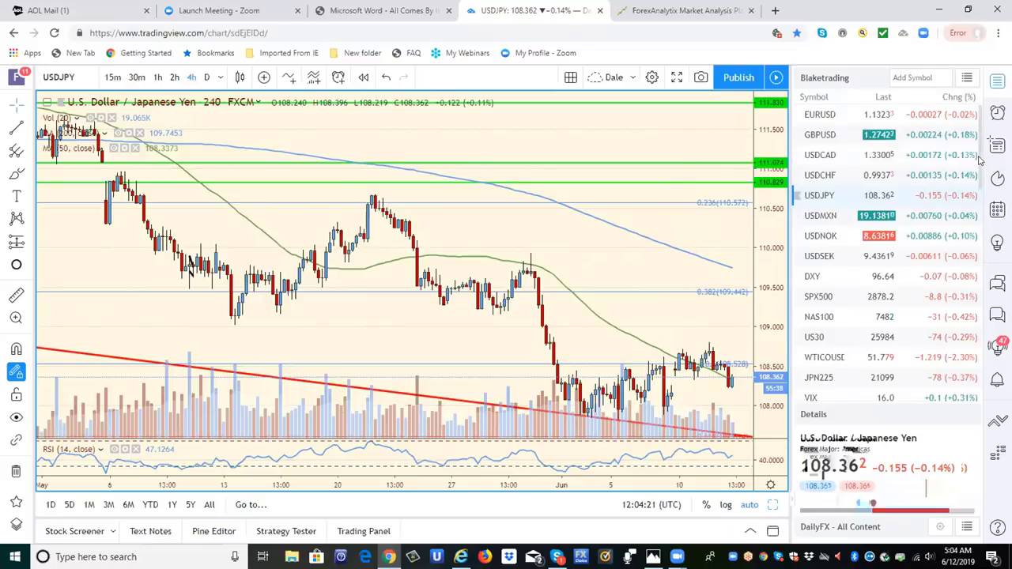
Open the gold XAUUSD 4-hour chart from lower in the watchlist
{"action": "scroll", "coordinate": [980, 159], "scroll_direction": "down", "scroll_amount": 5}
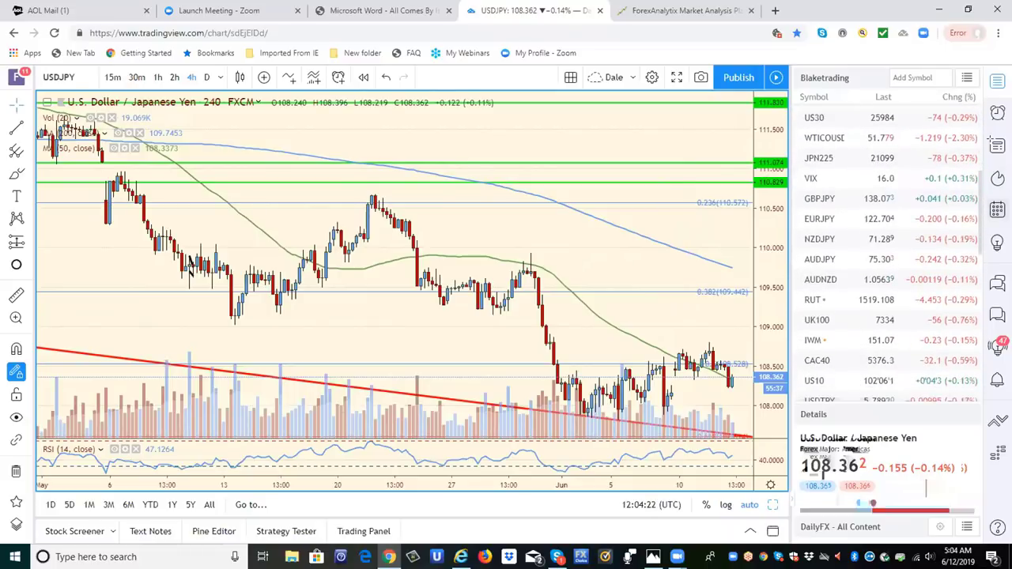
{"action": "scroll", "coordinate": [990, 142], "scroll_direction": "down", "scroll_amount": 4}
{"action": "scroll", "coordinate": [991, 139], "scroll_direction": "down", "scroll_amount": 1}
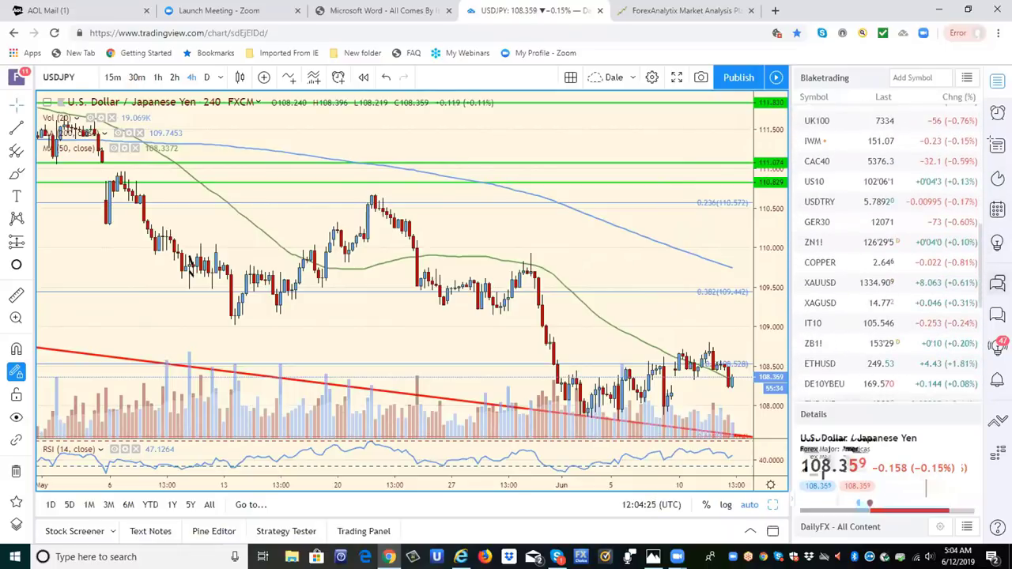
{"action": "left_click", "coordinate": [823, 287]}
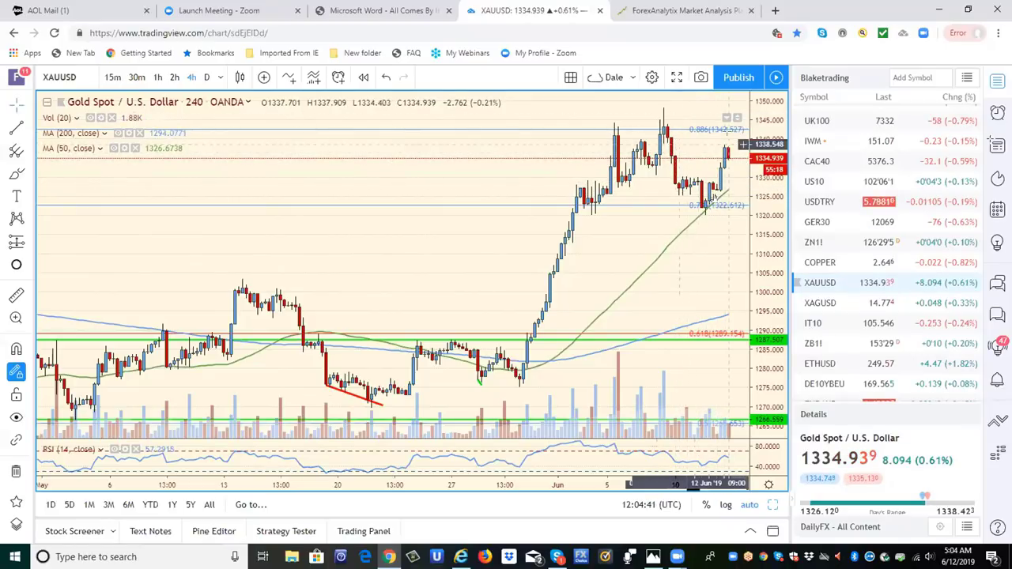
Show silver XAGUSD on daily candles, then open the US10Y daily chart
{"action": "left_click", "coordinate": [820, 302]}
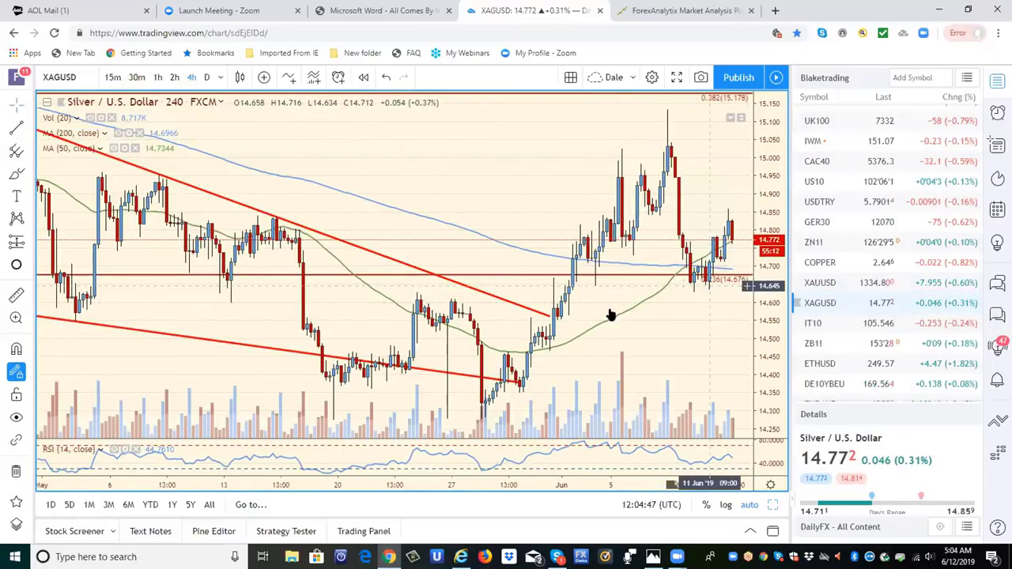
{"action": "left_click", "coordinate": [208, 81]}
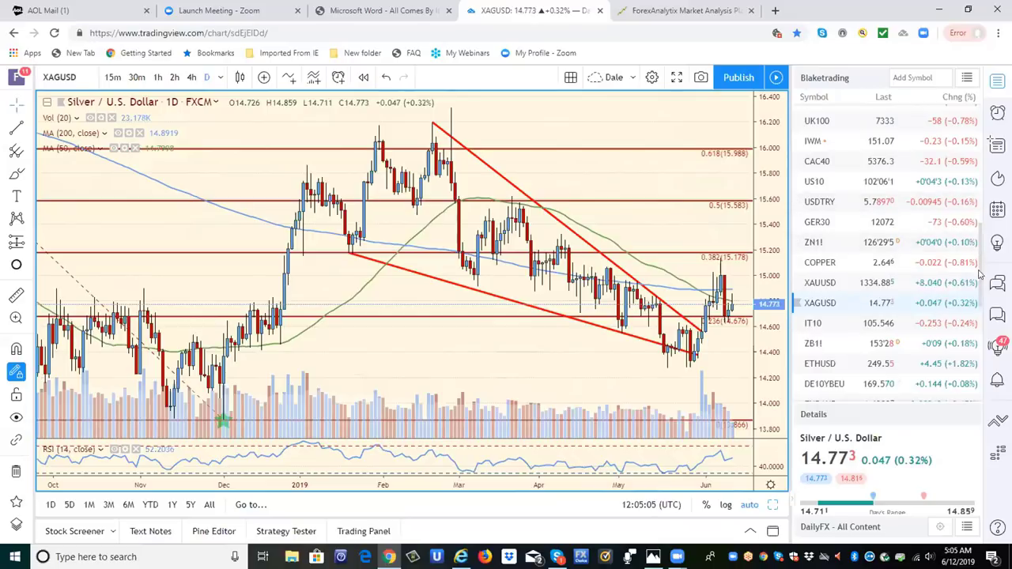
{"action": "scroll", "coordinate": [981, 275], "scroll_direction": "down", "scroll_amount": 5}
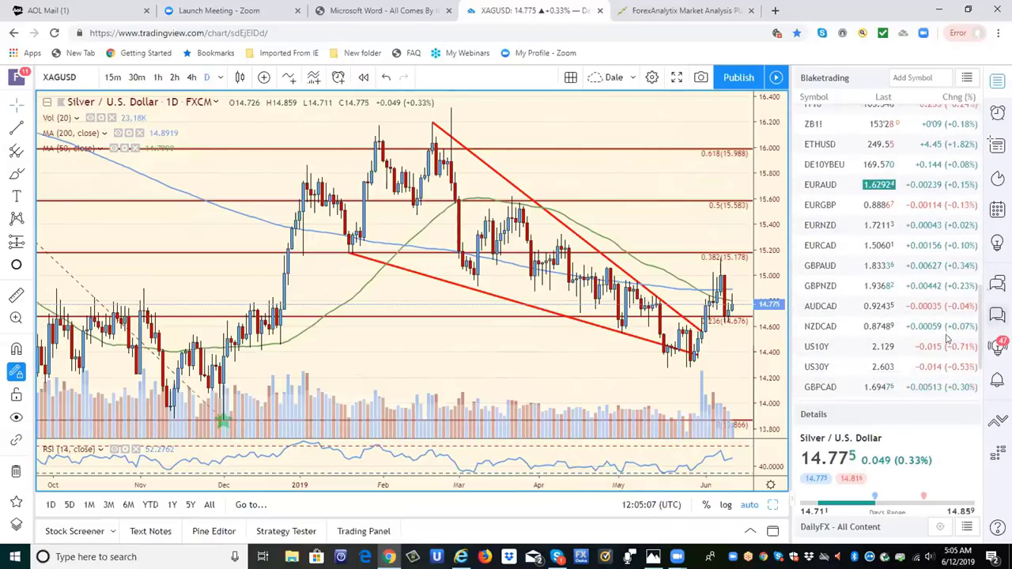
{"action": "left_click", "coordinate": [822, 352]}
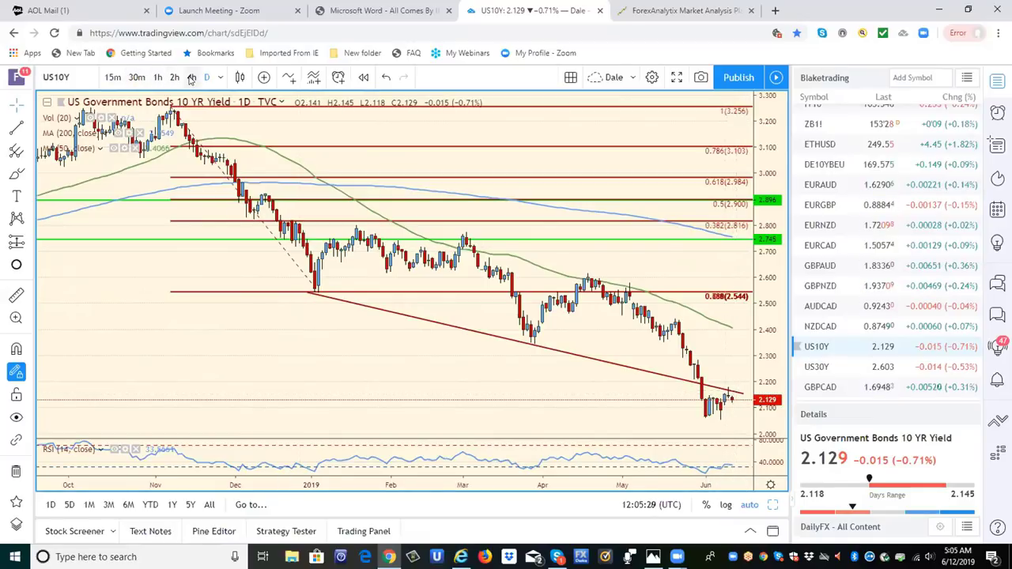
Put the US 10-year yield on 4-hour candles, then switch to the SPX500 4-hour chart
{"action": "left_click", "coordinate": [191, 78]}
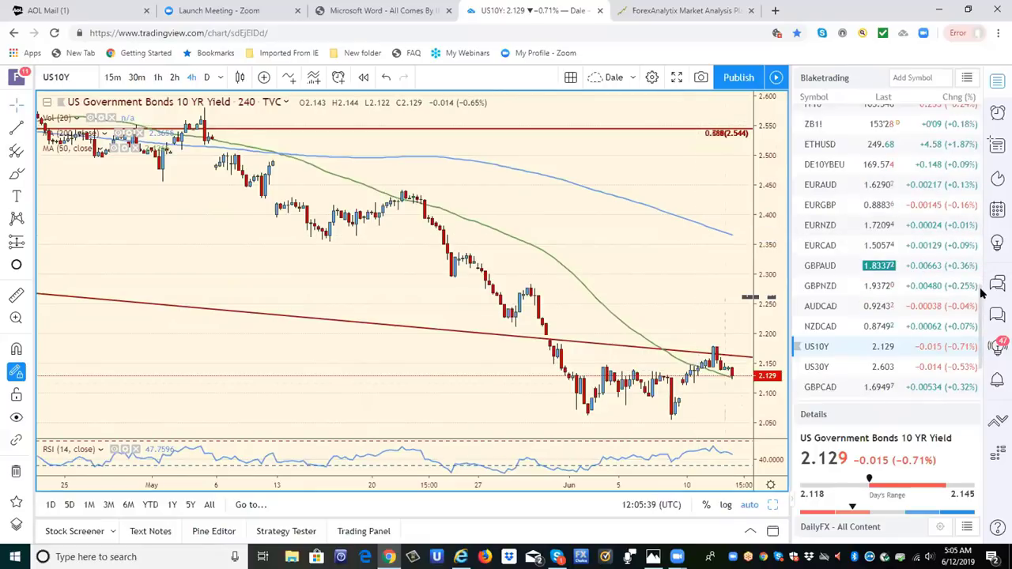
{"action": "scroll", "coordinate": [980, 292], "scroll_direction": "up", "scroll_amount": 5}
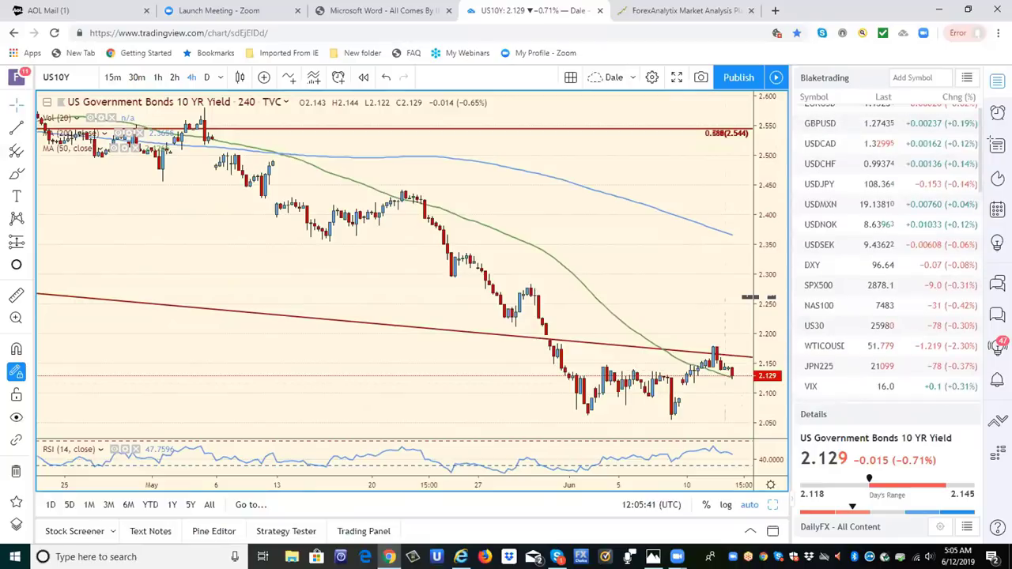
{"action": "left_click", "coordinate": [830, 294]}
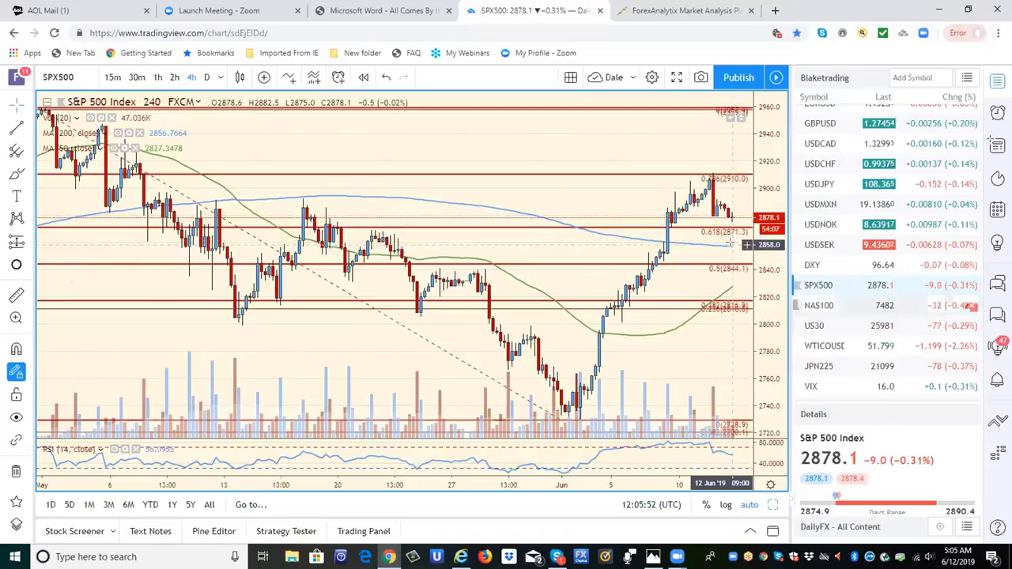
Revisit USDJPY and SPX500, then move to the ForexAnalytix home page
{"action": "left_click", "coordinate": [821, 184]}
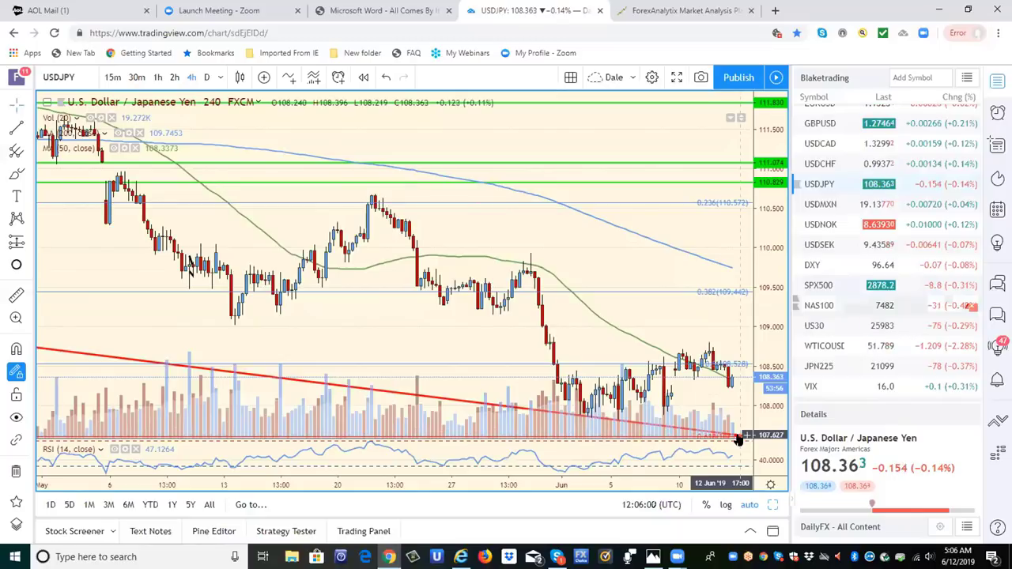
{"action": "left_click", "coordinate": [818, 286]}
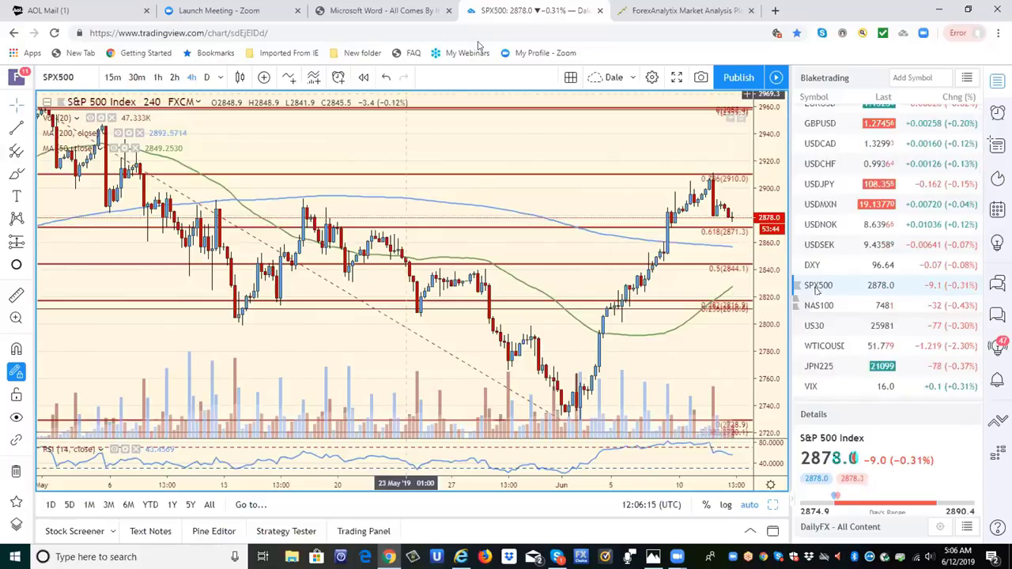
{"action": "left_click", "coordinate": [658, 10]}
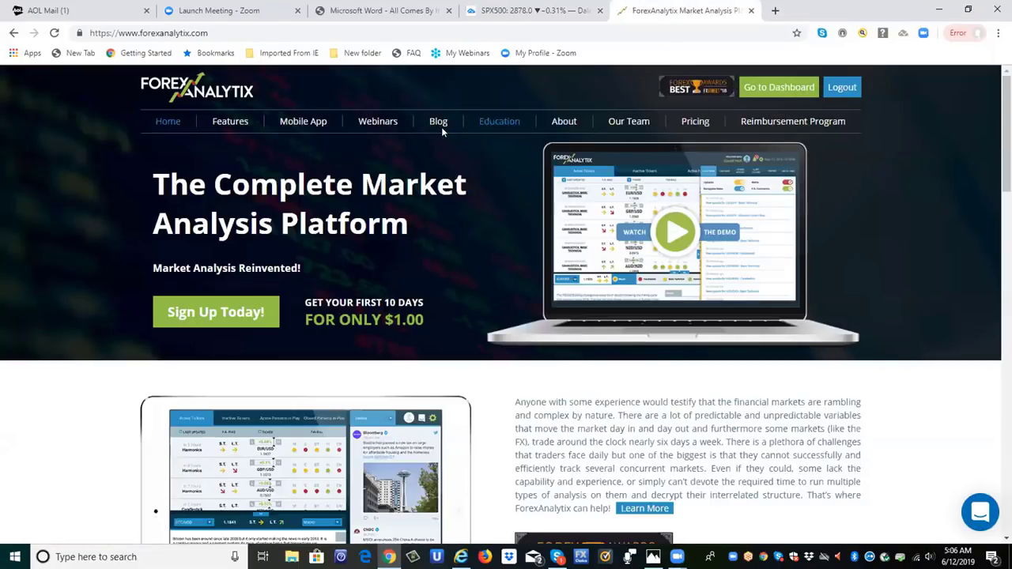
Go to the ForexAnalytix Our Team page and read down through the traders' bios
{"action": "left_click", "coordinate": [630, 125]}
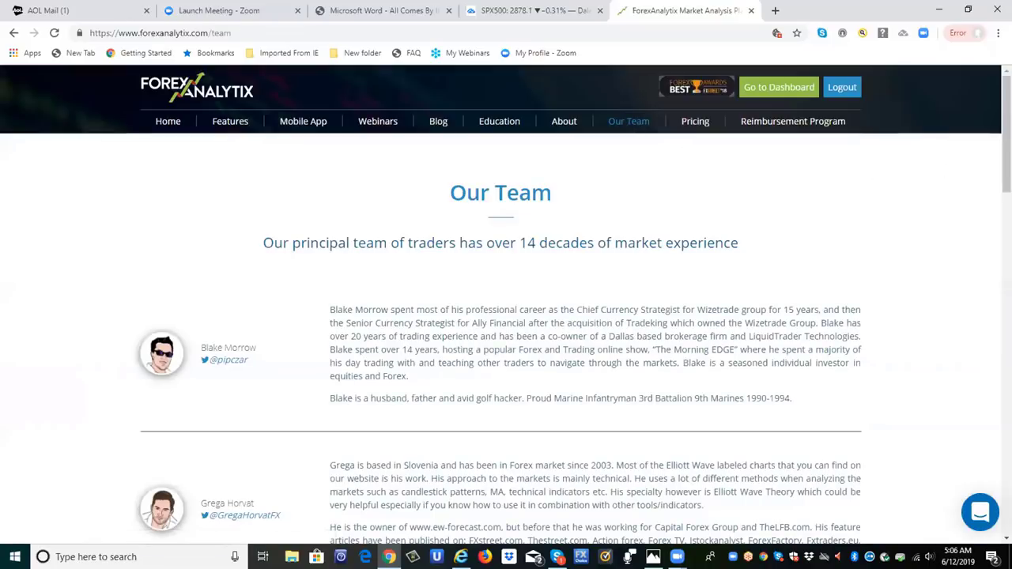
{"action": "scroll", "coordinate": [506, 301], "scroll_direction": "down", "scroll_amount": 2}
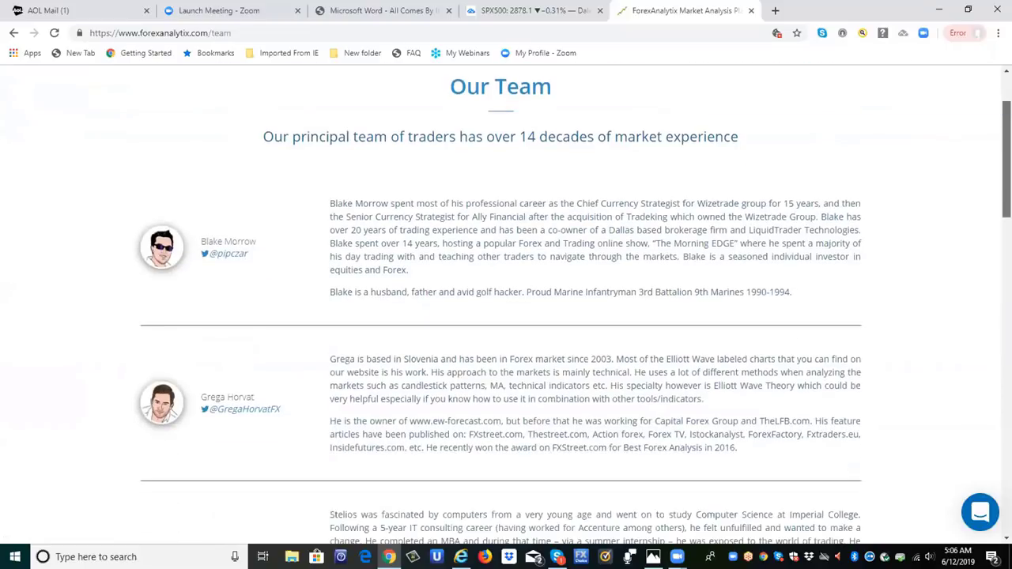
{"action": "scroll", "coordinate": [506, 303], "scroll_direction": "down", "scroll_amount": 2}
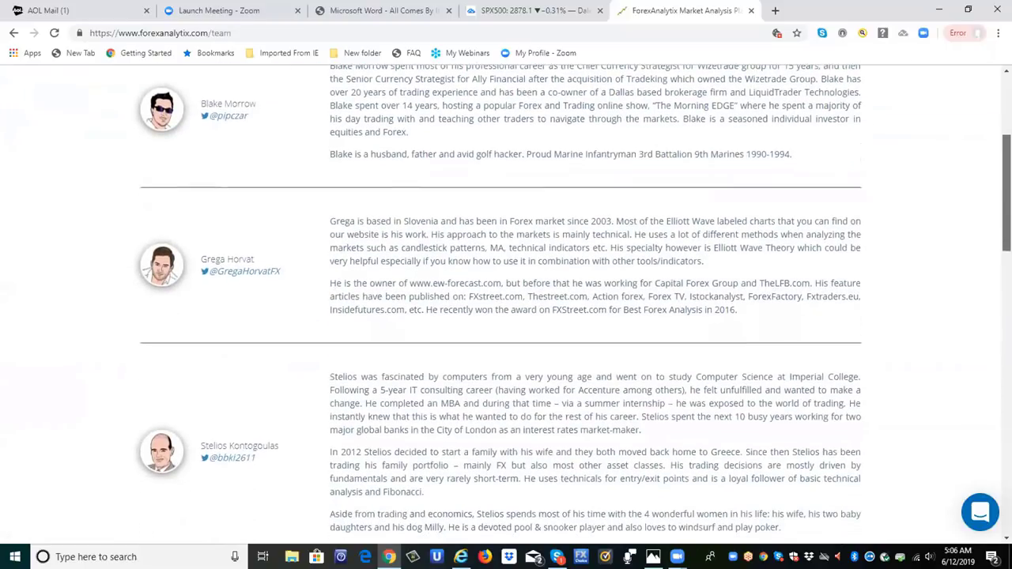
{"action": "scroll", "coordinate": [506, 304], "scroll_direction": "down", "scroll_amount": 3}
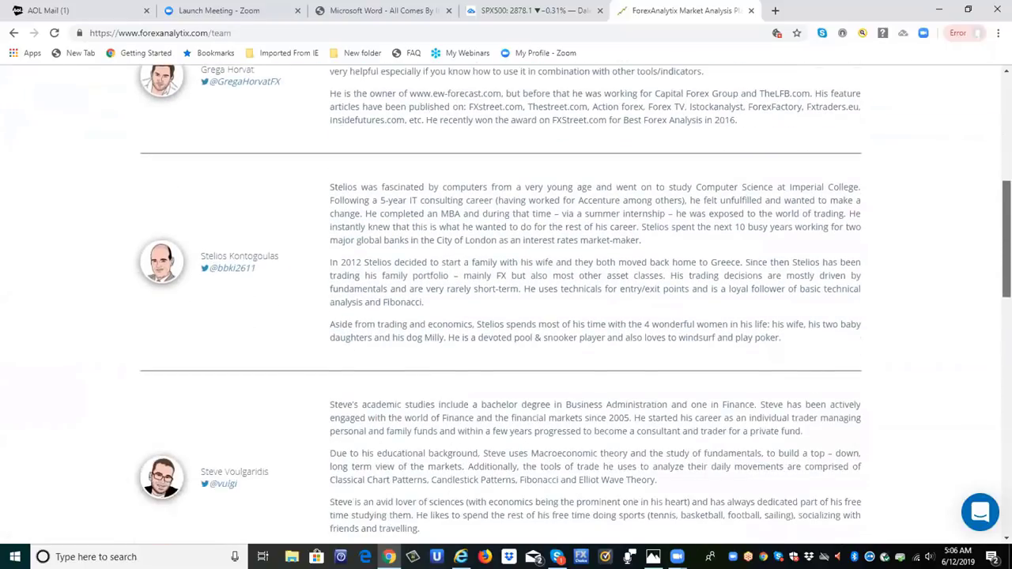
{"action": "scroll", "coordinate": [443, 402], "scroll_direction": "down", "scroll_amount": 2}
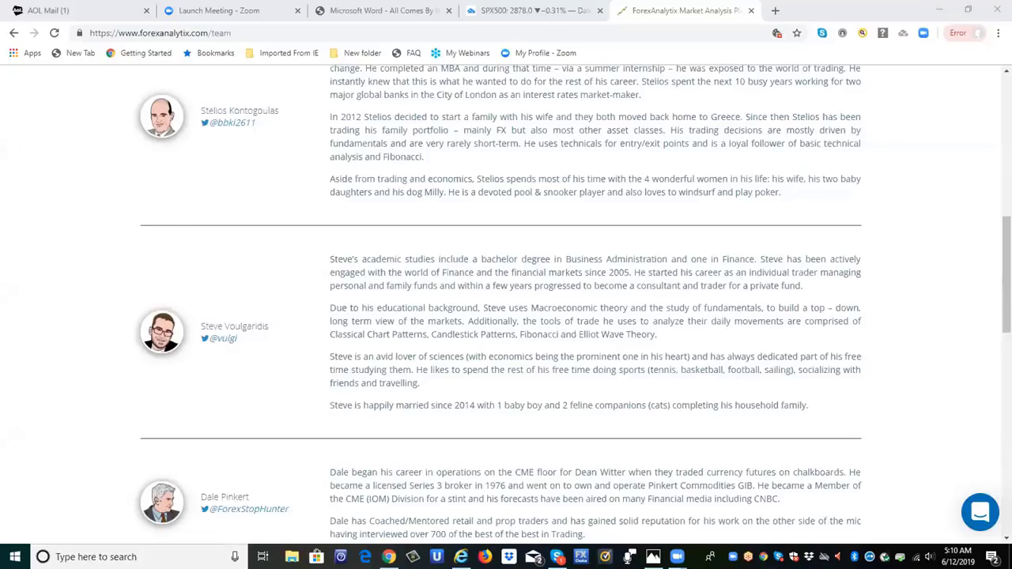
Return to the TradingView daily chart of 10 Year T-Note Futures (ZN1!)
{"action": "left_click", "coordinate": [506, 14]}
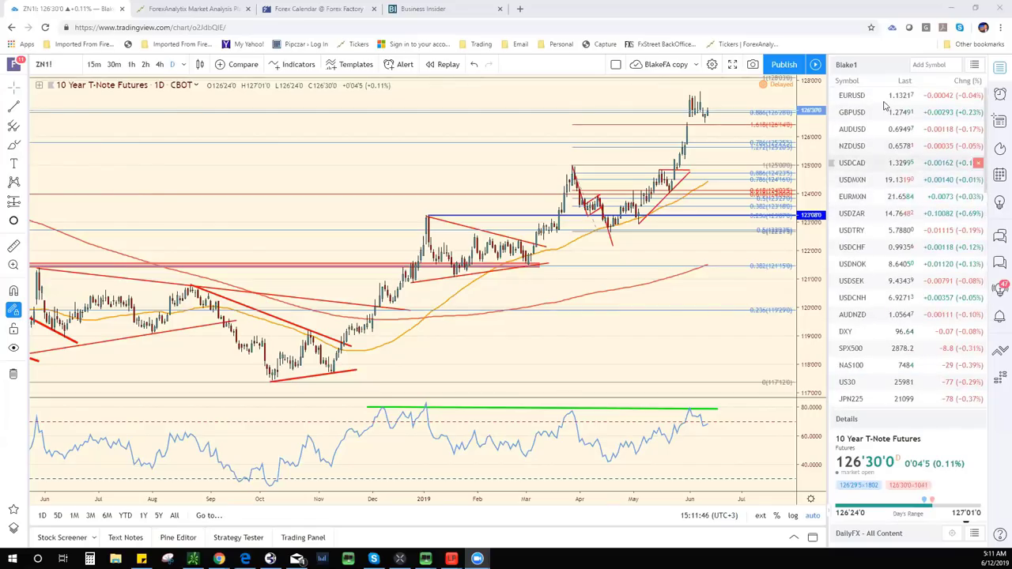
Bring up hourly EURUSD, select the arrow drawn near the latest candles, and pan sideways
{"action": "left_click", "coordinate": [852, 95]}
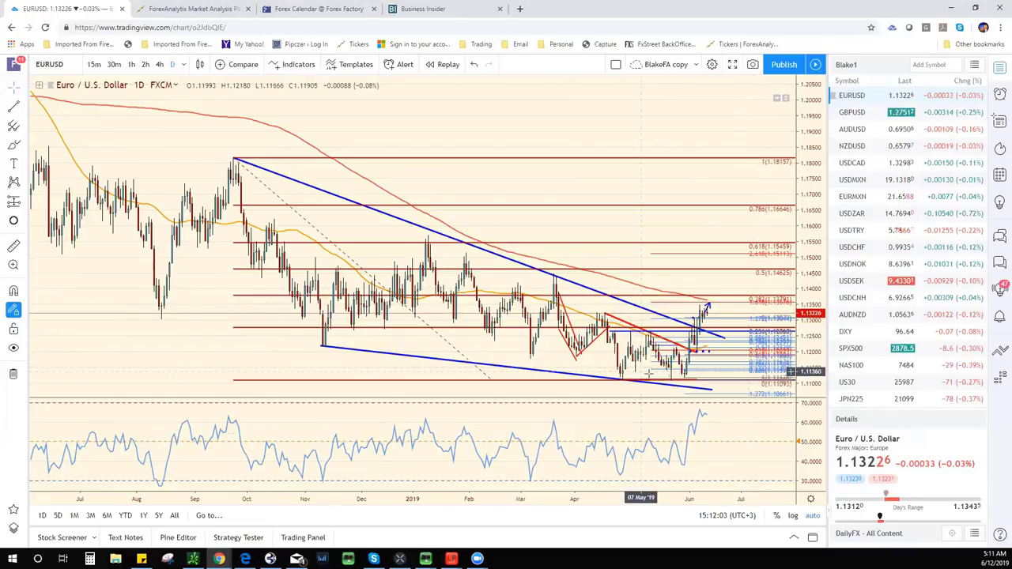
{"action": "scroll", "coordinate": [639, 292], "scroll_direction": "up", "scroll_amount": 3}
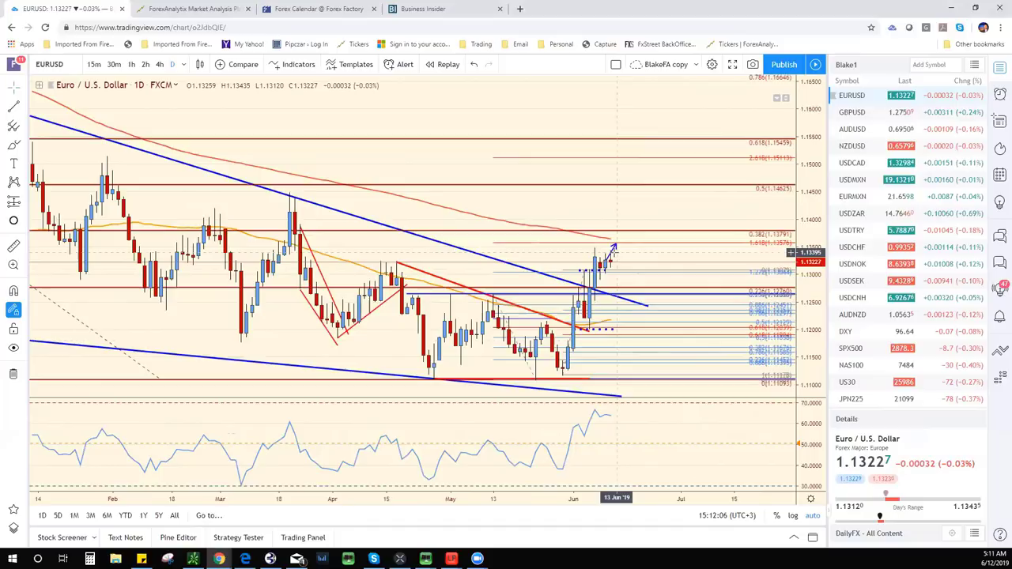
{"action": "left_click", "coordinate": [614, 252]}
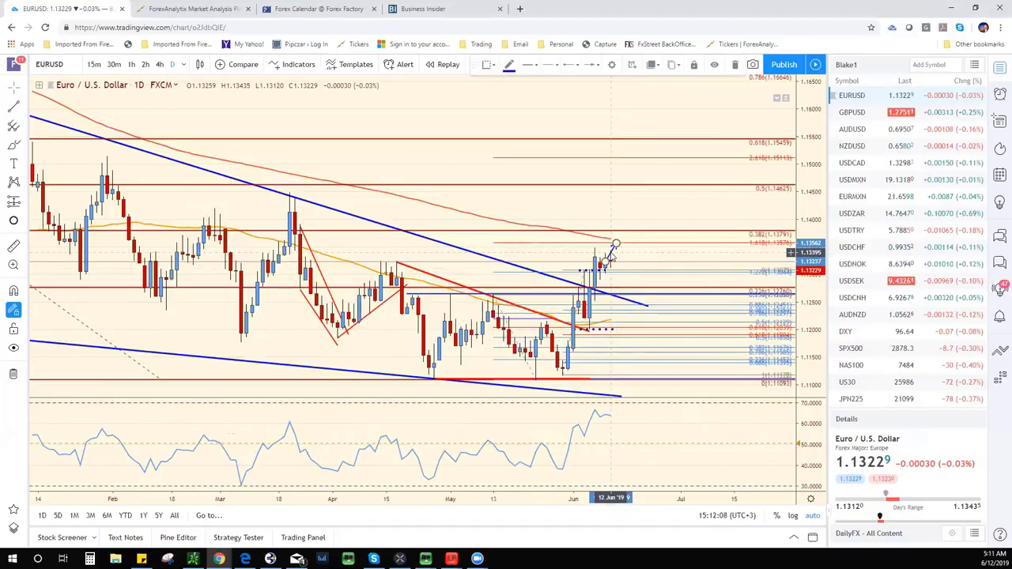
{"action": "key", "text": "shift+space"}
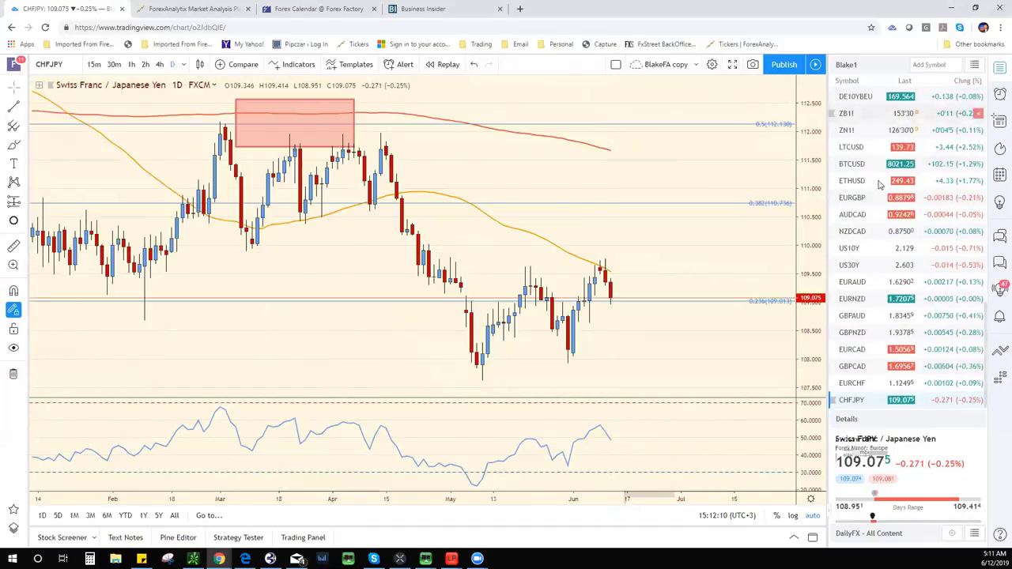
{"action": "scroll", "coordinate": [880, 184], "scroll_direction": "up", "scroll_amount": 10}
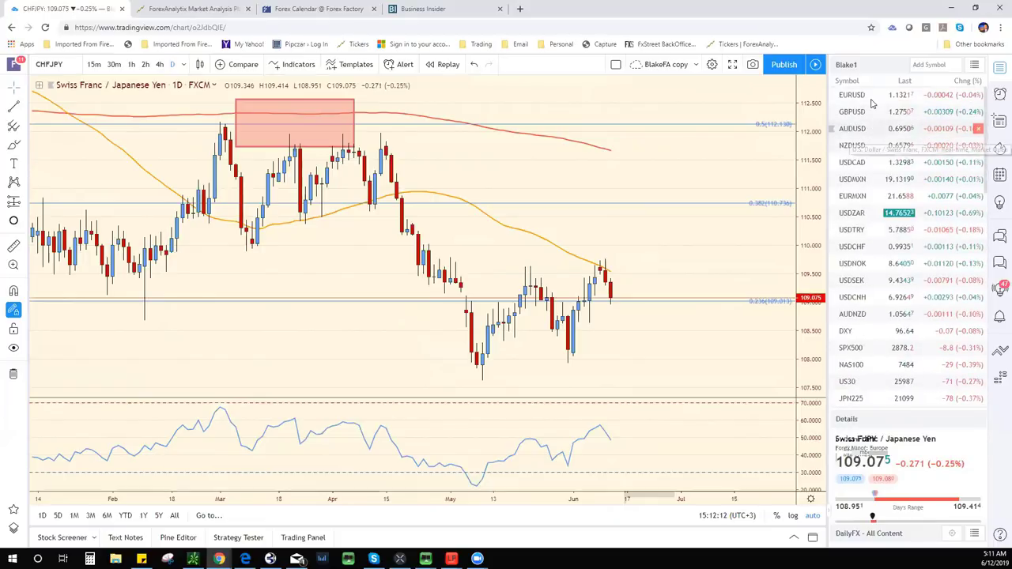
{"action": "left_click", "coordinate": [870, 97]}
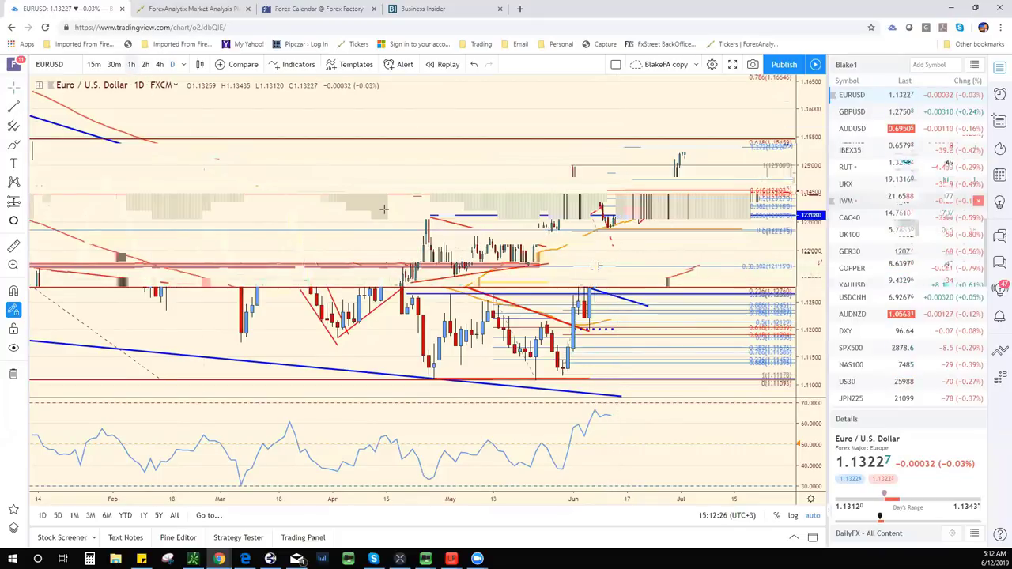
{"action": "left_click_drag", "start_coordinate": [445, 264], "coordinate": [560, 264]}
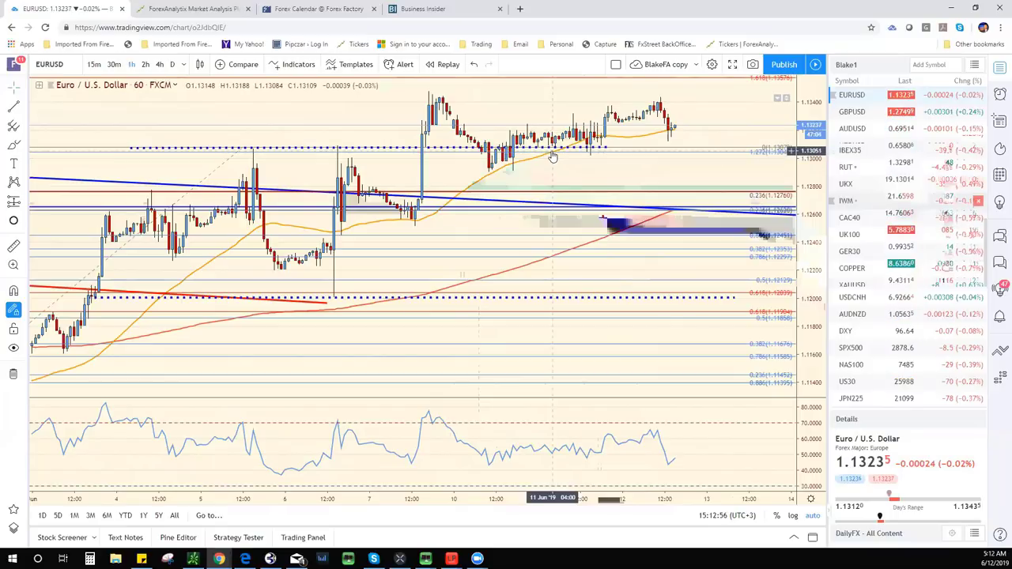
Open the EURGBP 60-minute chart with its drawn XABCD harmonic pattern
{"action": "scroll", "coordinate": [851, 248], "scroll_direction": "down", "scroll_amount": 10}
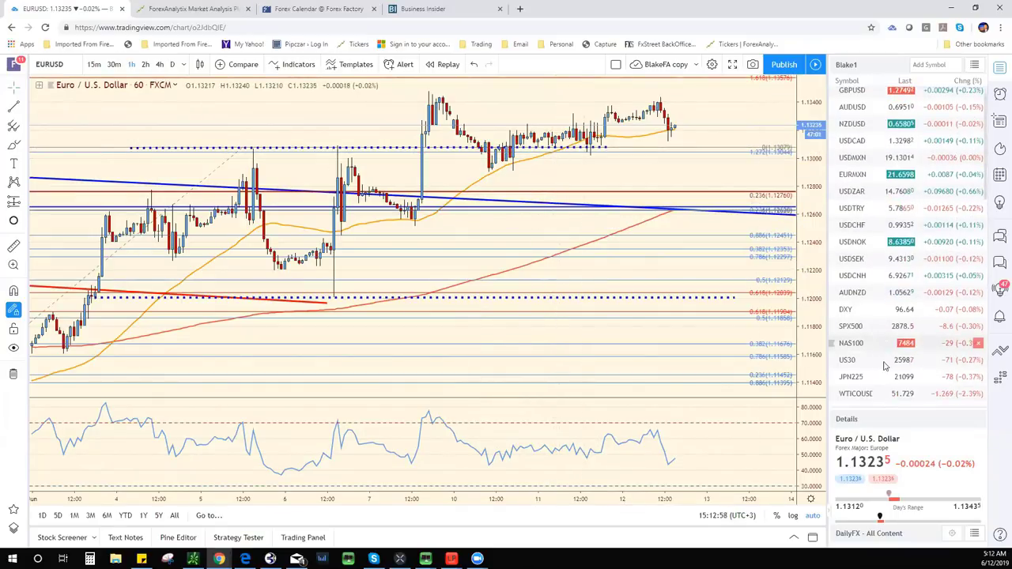
{"action": "scroll", "coordinate": [889, 354], "scroll_direction": "down", "scroll_amount": 1}
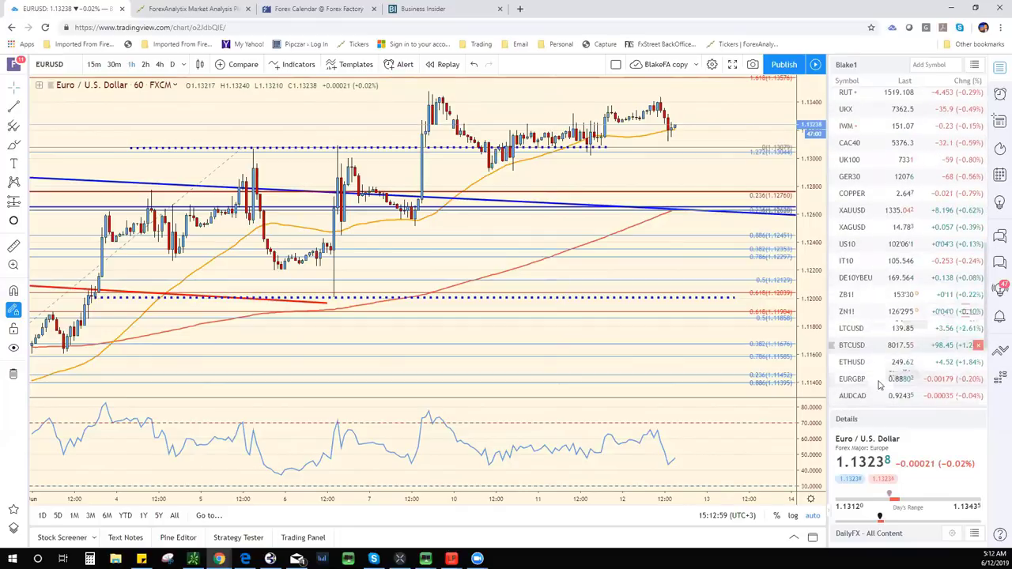
{"action": "left_click", "coordinate": [879, 383]}
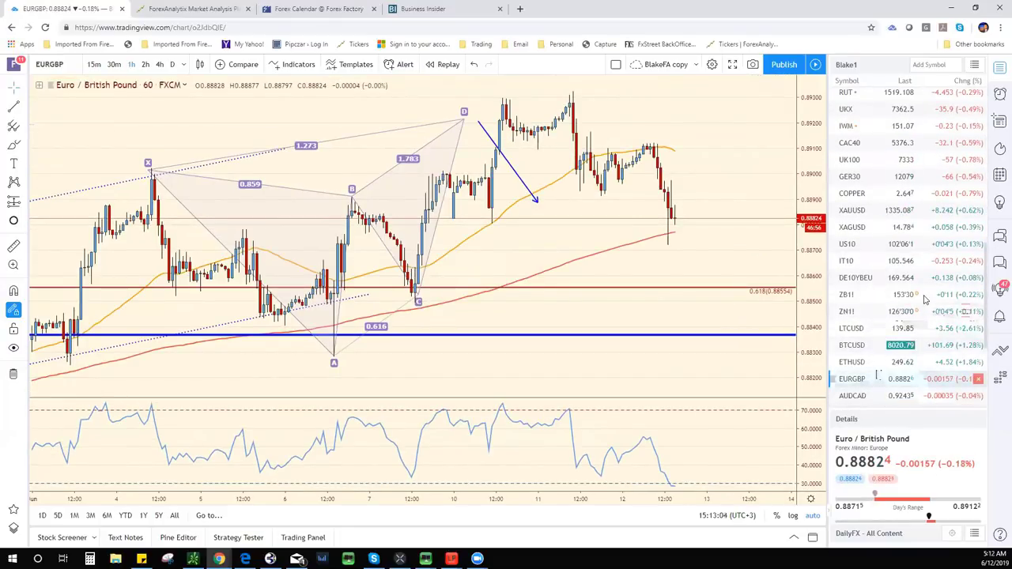
{"action": "scroll", "coordinate": [920, 180], "scroll_direction": "up", "scroll_amount": 3}
{"action": "scroll", "coordinate": [917, 158], "scroll_direction": "up", "scroll_amount": 5}
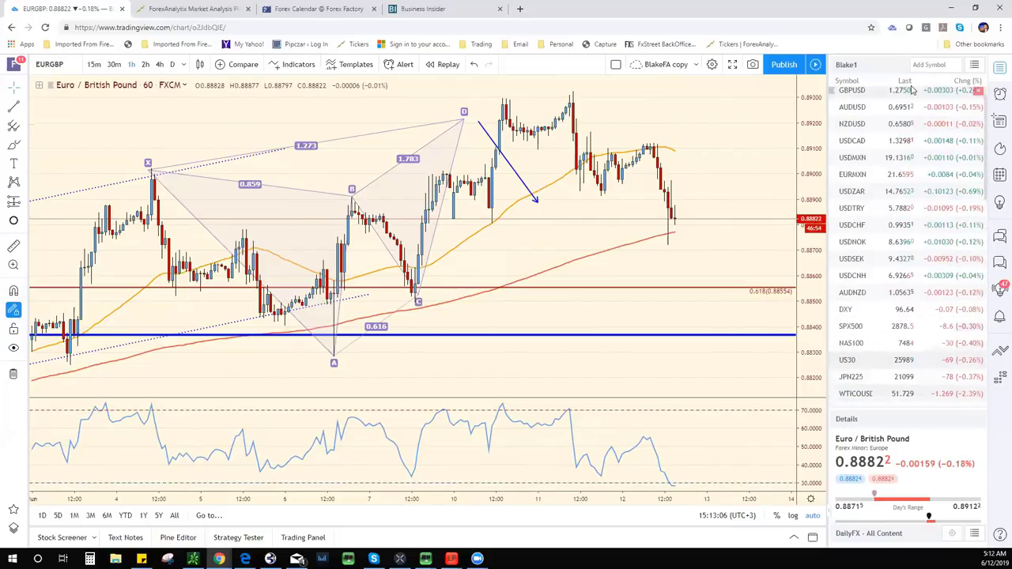
Load GBPUSD and zoom the hourly chart out to span late May through mid-June
{"action": "left_click", "coordinate": [927, 95]}
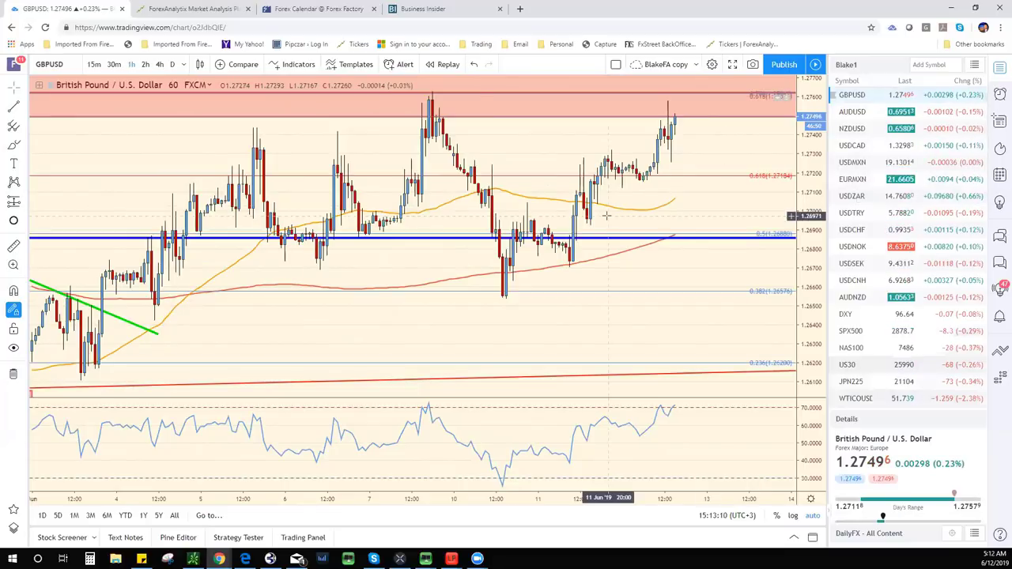
{"action": "scroll", "coordinate": [617, 217], "scroll_direction": "down", "scroll_amount": 5}
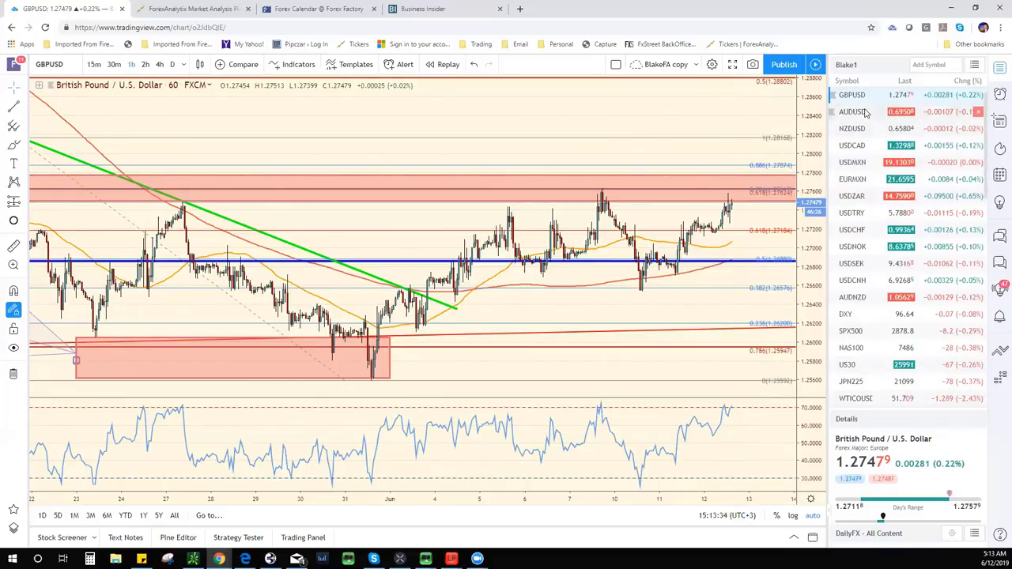
{"action": "scroll", "coordinate": [870, 99], "scroll_direction": "up", "scroll_amount": 1}
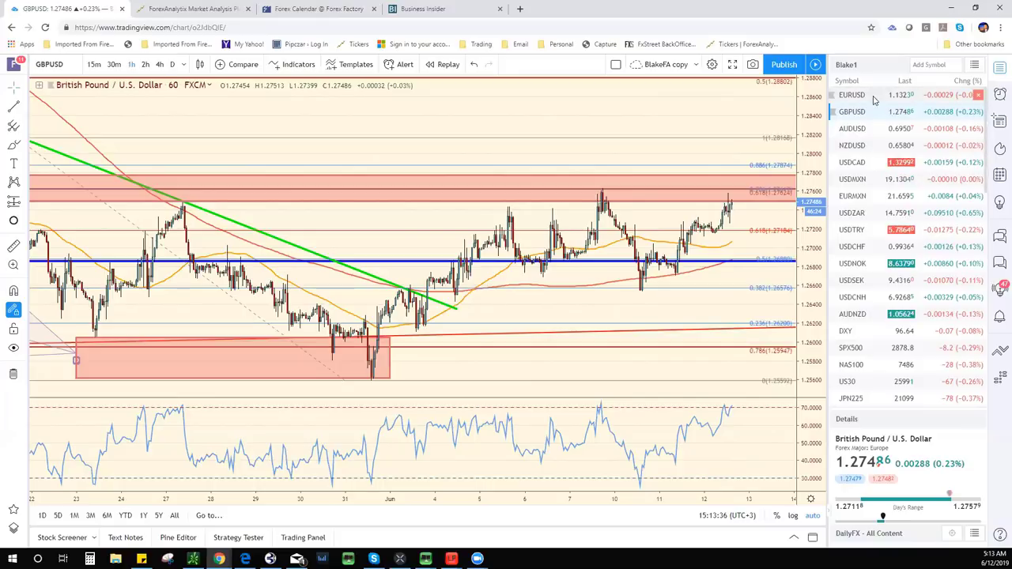
Review the EURUSD hourly chart again, then load the DXY chart from the watchlist
{"action": "left_click", "coordinate": [858, 95]}
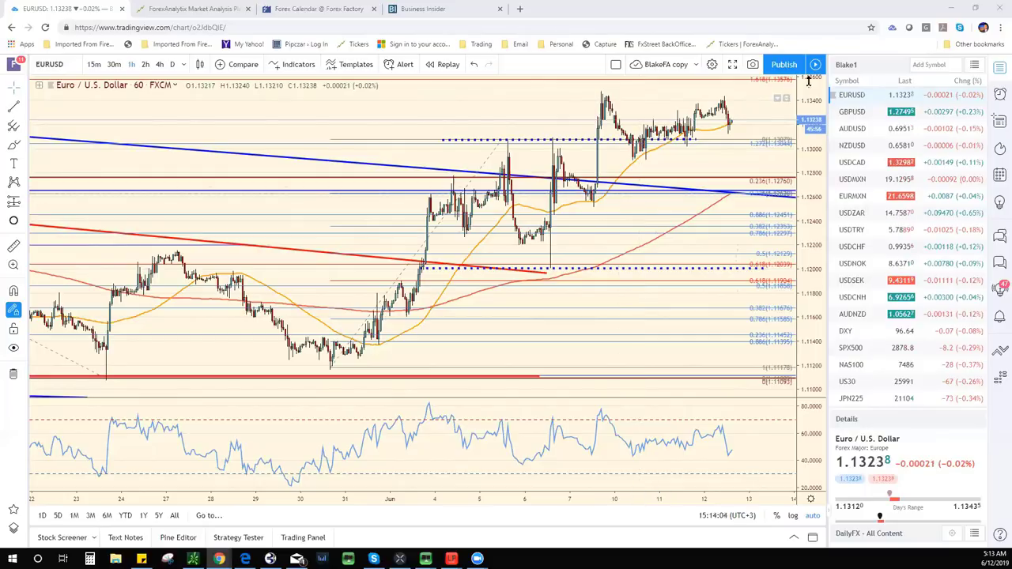
{"action": "left_click", "coordinate": [850, 338]}
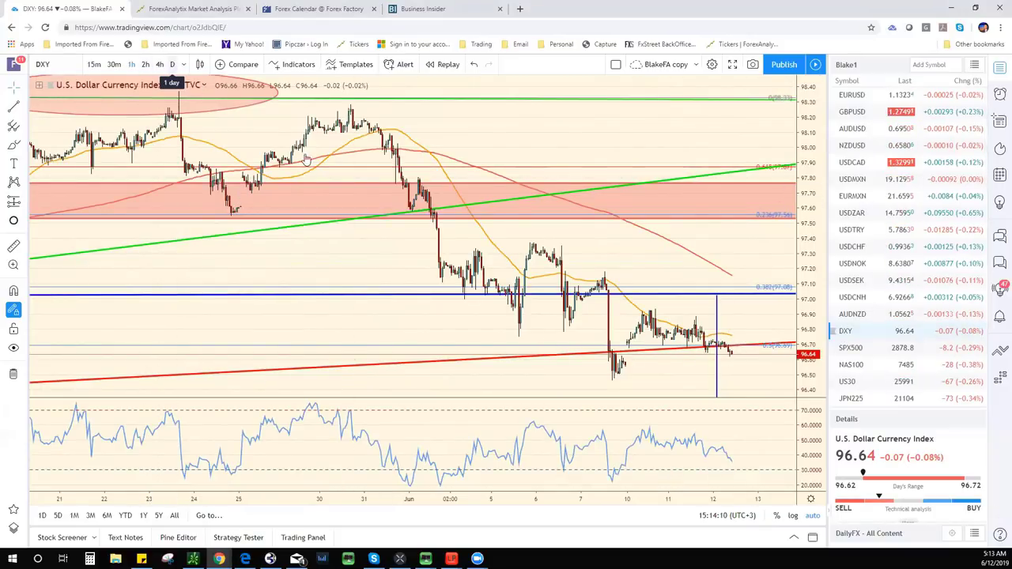
Put DXY on daily candles and extend the blue downward projection arrow past the latest bars
{"action": "left_click", "coordinate": [172, 65]}
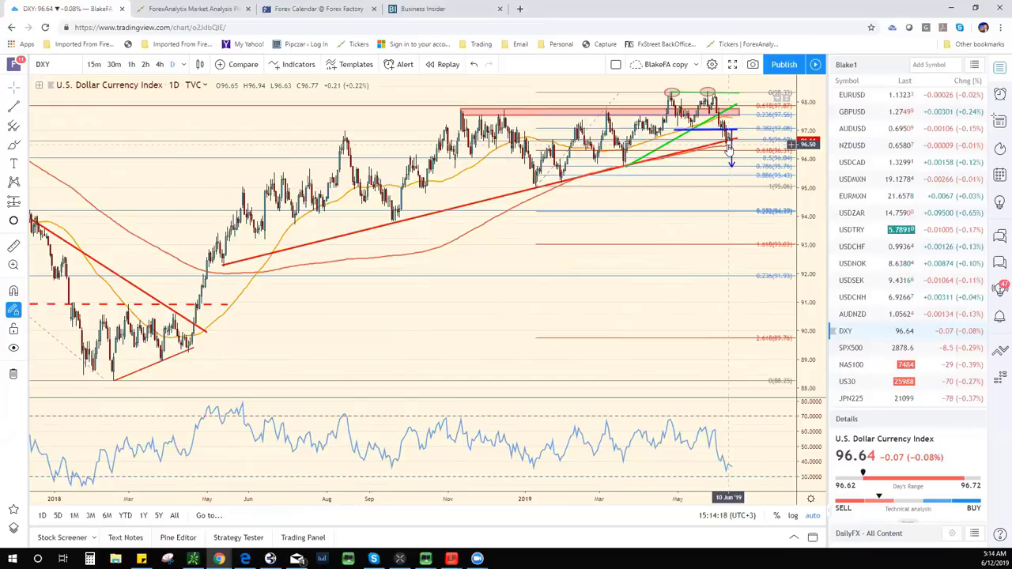
{"action": "mouse_move", "coordinate": [729, 154]}
{"action": "left_mouse_down"}
{"action": "mouse_move", "coordinate": [731, 181]}
{"action": "mouse_move", "coordinate": [731, 167]}
{"action": "left_mouse_up"}
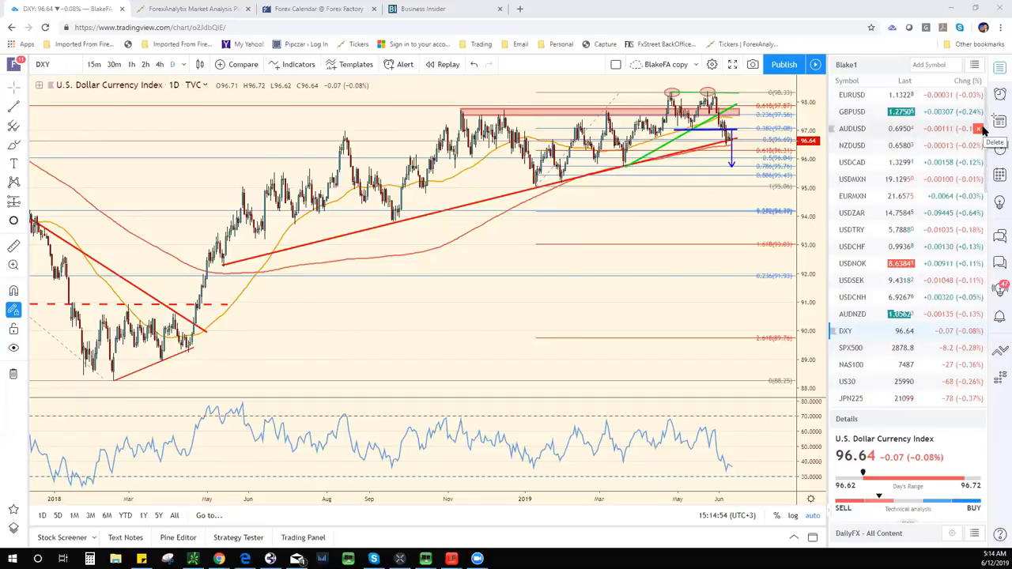
Load the EURUSD 4-hour chart, then switch over to the ForexAnalytix dashboard
{"action": "left_click", "coordinate": [898, 97]}
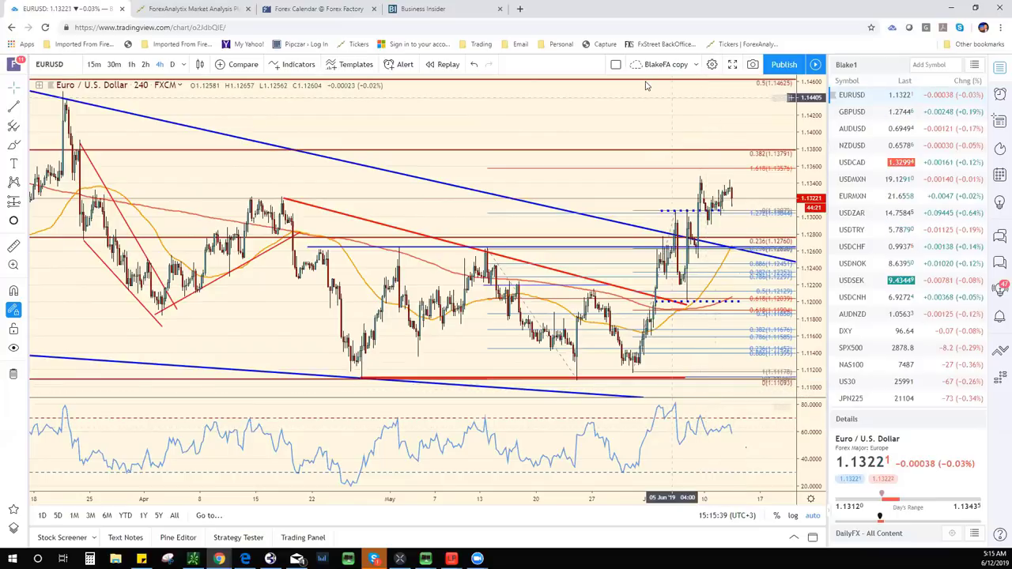
{"action": "key", "text": "ctrl+Tab"}
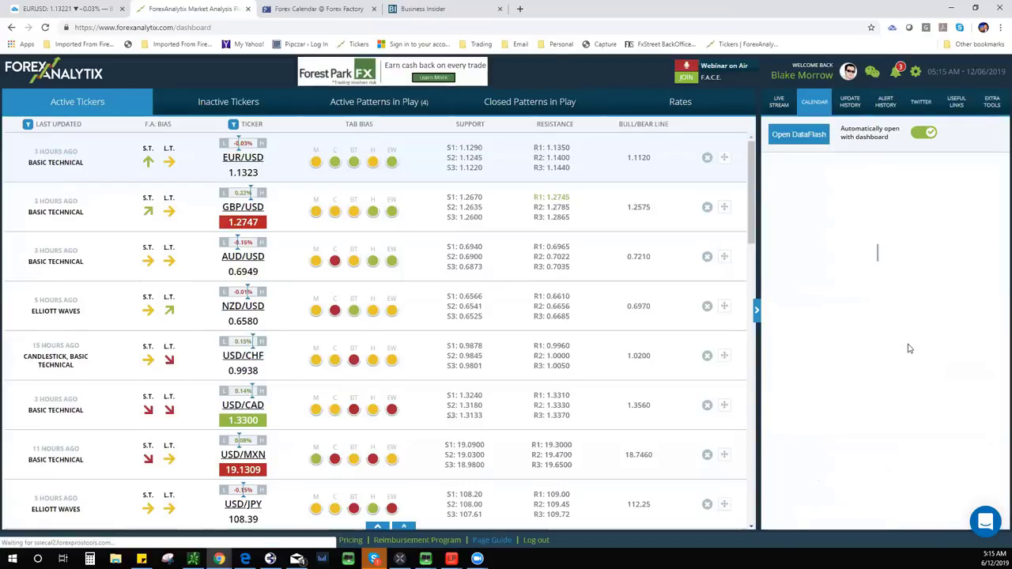
Scroll through the ForexAnalytix calendar's events, then return to the TradingView tab
{"action": "scroll", "coordinate": [911, 313], "scroll_direction": "down", "scroll_amount": 2}
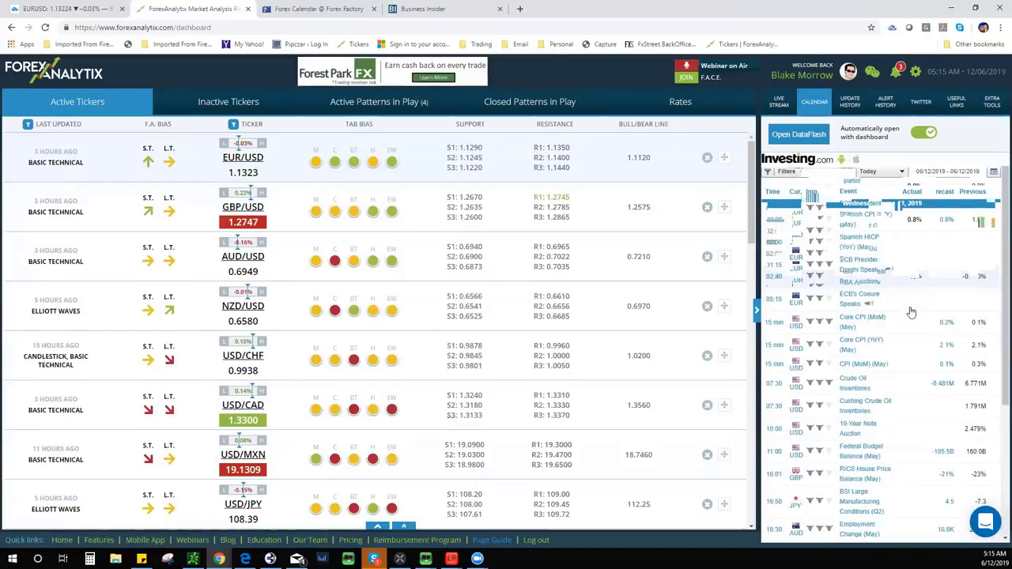
{"action": "scroll", "coordinate": [911, 312], "scroll_direction": "down", "scroll_amount": 2}
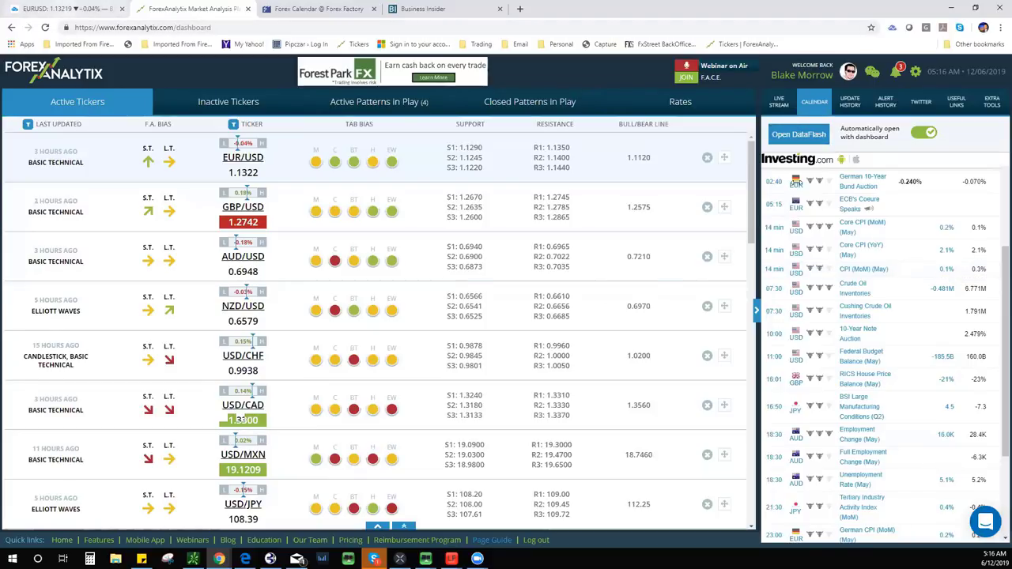
{"action": "left_click", "coordinate": [63, 9]}
Step down the watchlist from EURUSD to the GBPUSD 4-hour chart
{"action": "key", "text": "Down"}
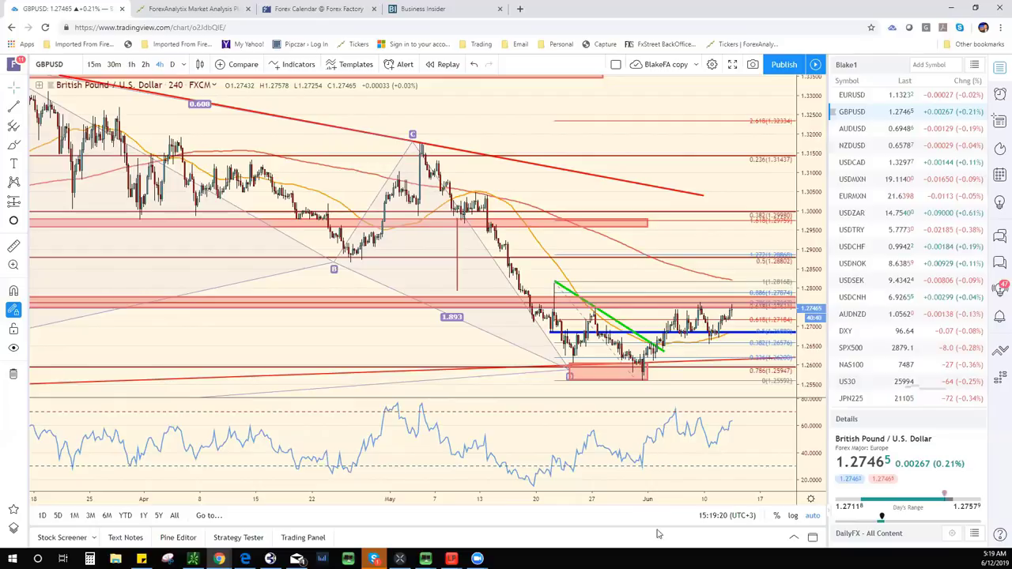
Scroll the right-hand watchlist down until the EURGBP row is visible
{"action": "scroll", "coordinate": [484, 419], "scroll_direction": "down", "scroll_amount": 3}
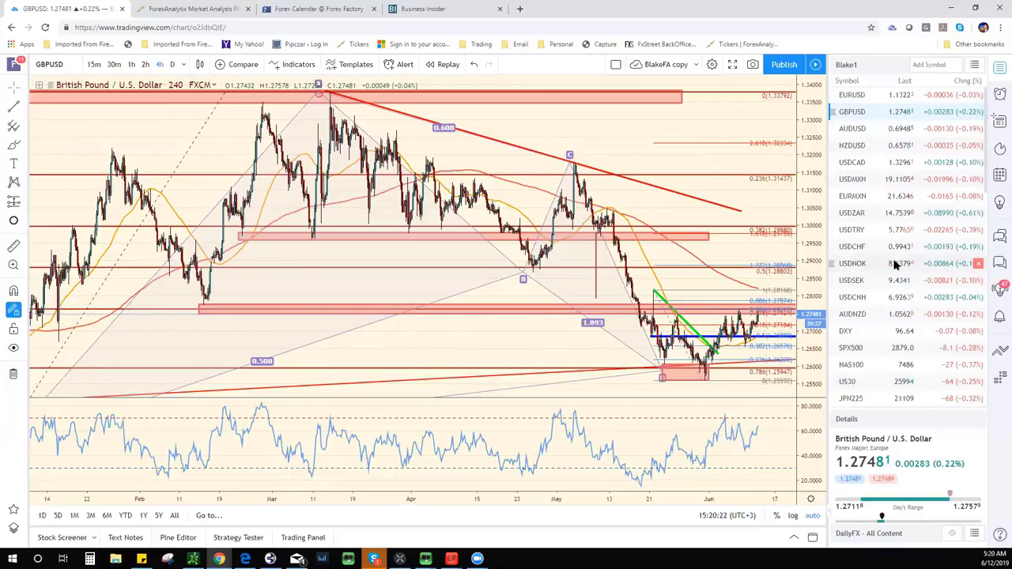
{"action": "scroll", "coordinate": [885, 272], "scroll_direction": "down", "scroll_amount": 4}
{"action": "scroll", "coordinate": [885, 300], "scroll_direction": "down", "scroll_amount": 4}
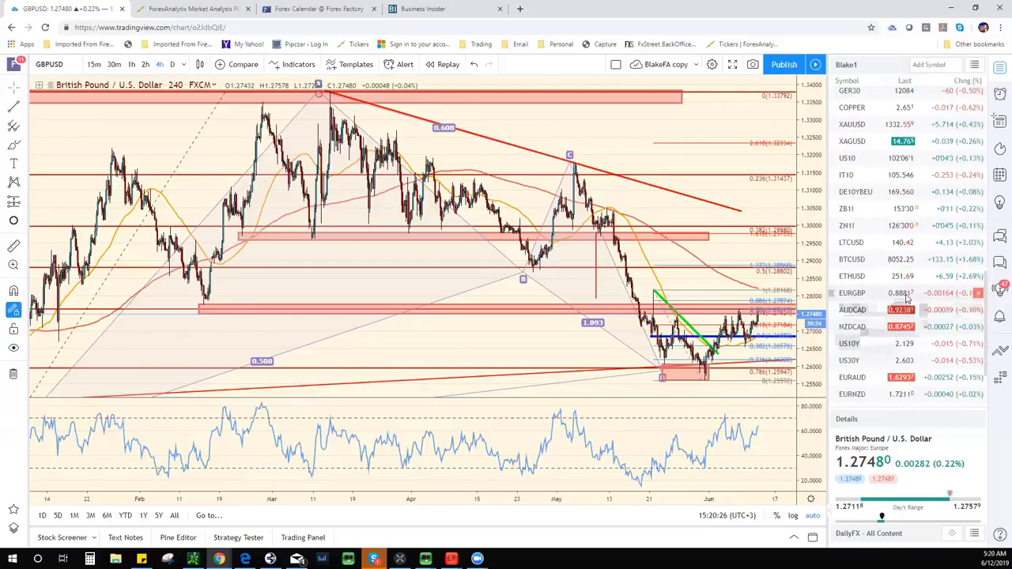
Load the EURGBP 4-hour chart and zoom in on the late-May to mid-June candles
{"action": "left_click", "coordinate": [892, 293]}
{"action": "scroll", "coordinate": [658, 330], "scroll_direction": "up", "scroll_amount": 3}
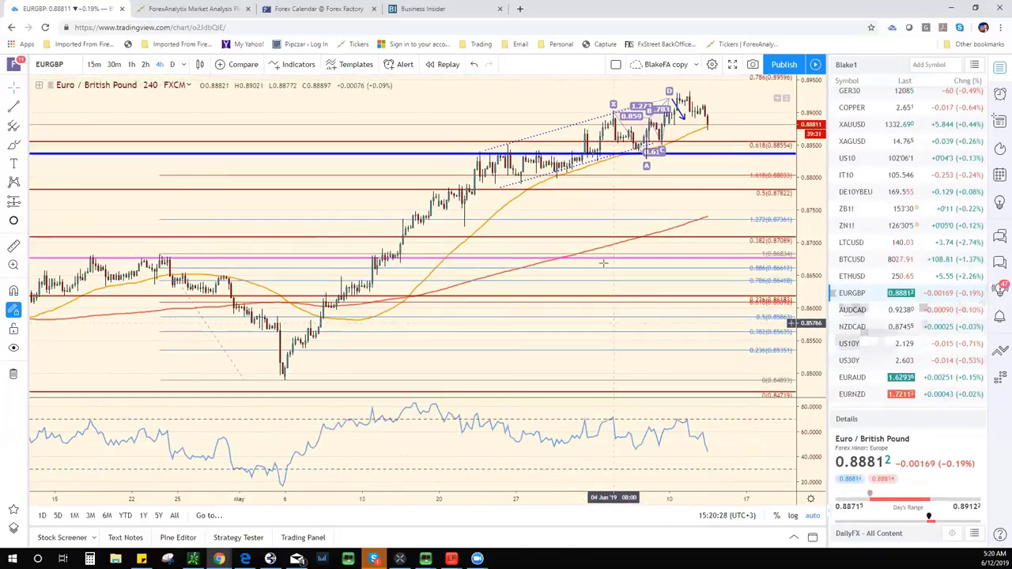
{"action": "scroll", "coordinate": [625, 198], "scroll_direction": "up", "scroll_amount": 1}
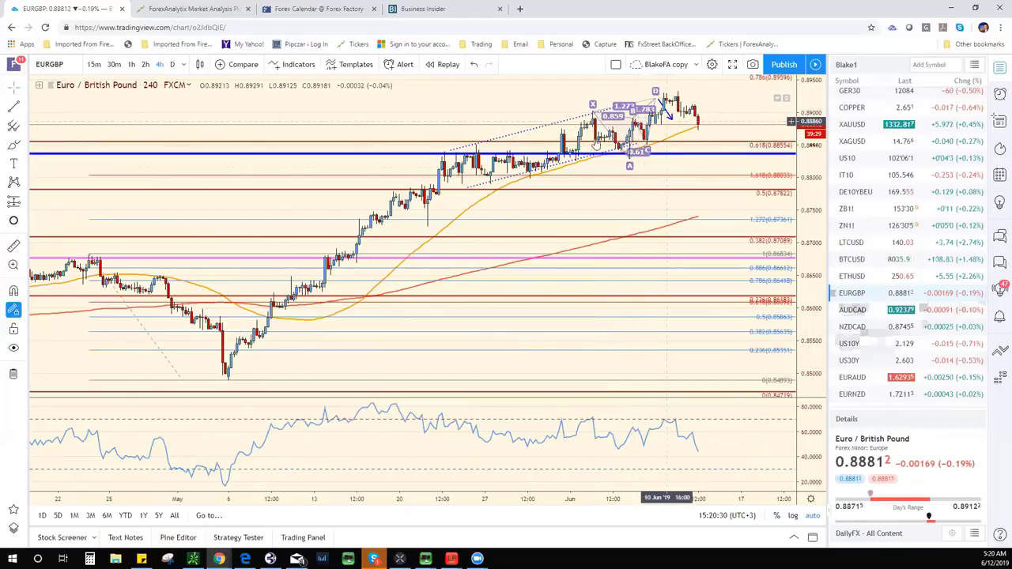
{"action": "scroll", "coordinate": [601, 166], "scroll_direction": "up", "scroll_amount": 2}
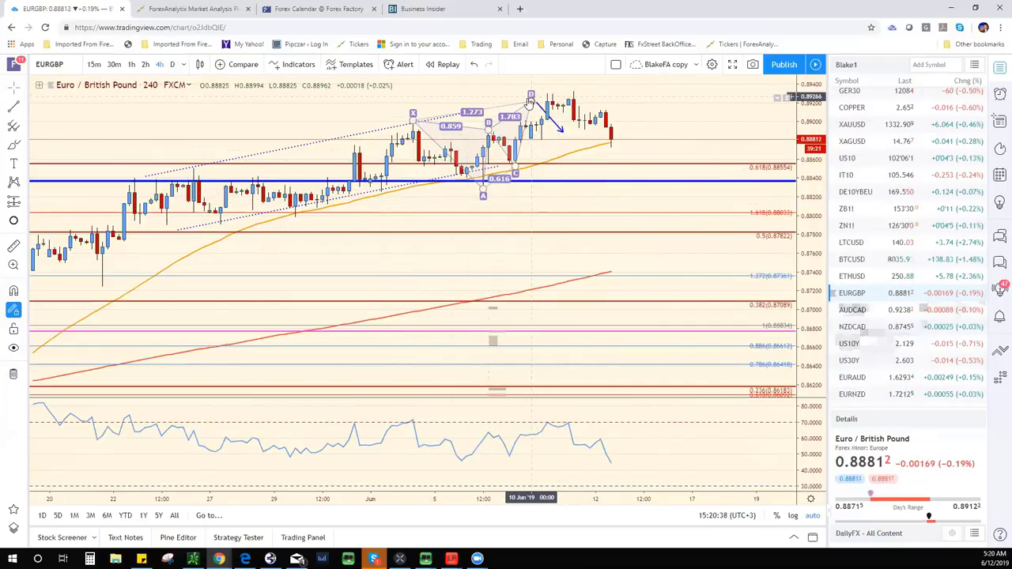
Drag the XABCD D point up to the latest high and nudge the dotted bottom trendline lower
{"action": "left_click_drag", "start_coordinate": [529, 101], "coordinate": [548, 99]}
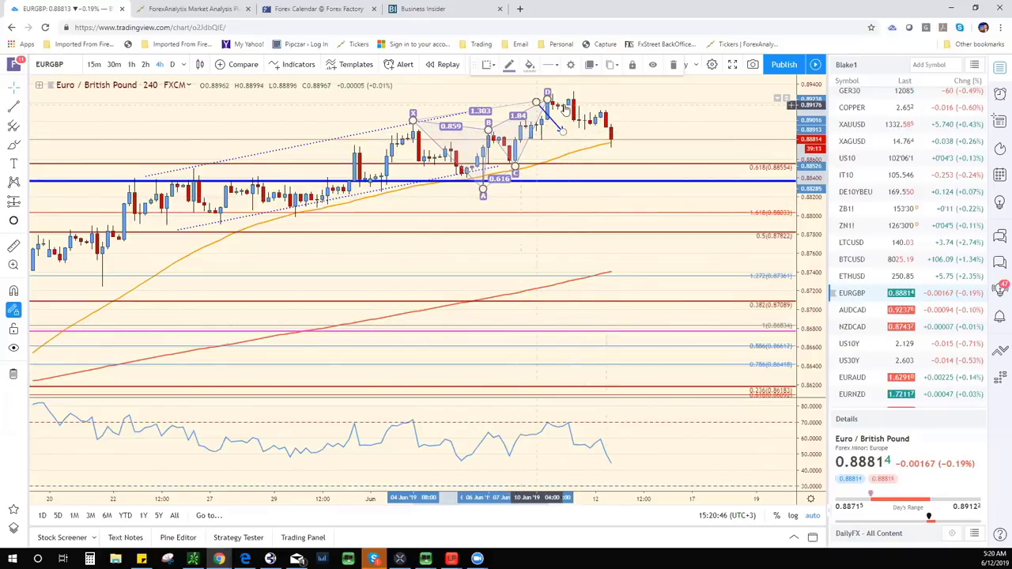
{"action": "scroll", "coordinate": [602, 178], "scroll_direction": "down", "scroll_amount": 1}
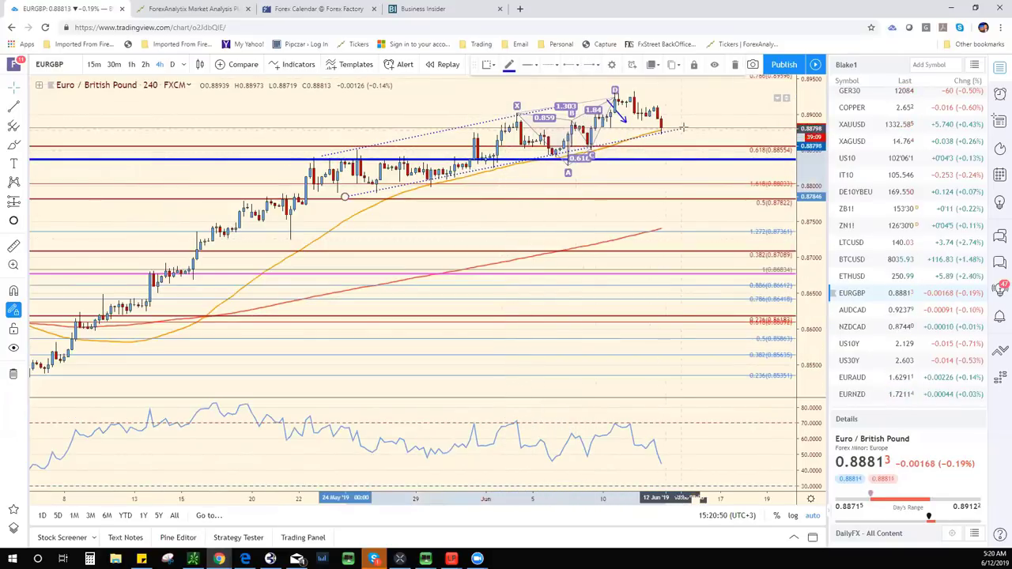
{"action": "left_click_drag", "start_coordinate": [516, 165], "coordinate": [519, 171]}
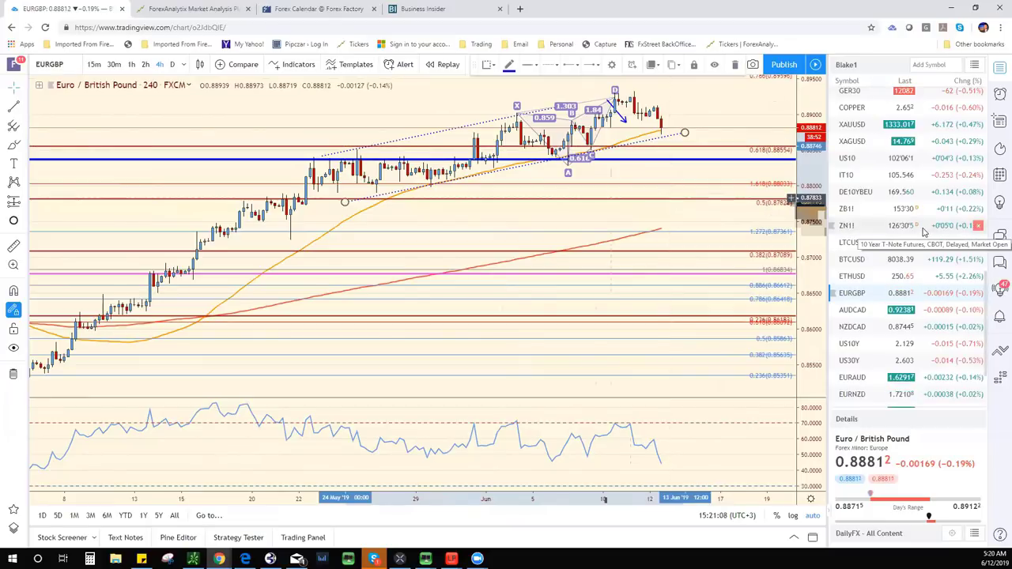
{"action": "scroll", "coordinate": [951, 227], "scroll_direction": "up", "scroll_amount": 1}
{"action": "scroll", "coordinate": [952, 227], "scroll_direction": "up", "scroll_amount": 5}
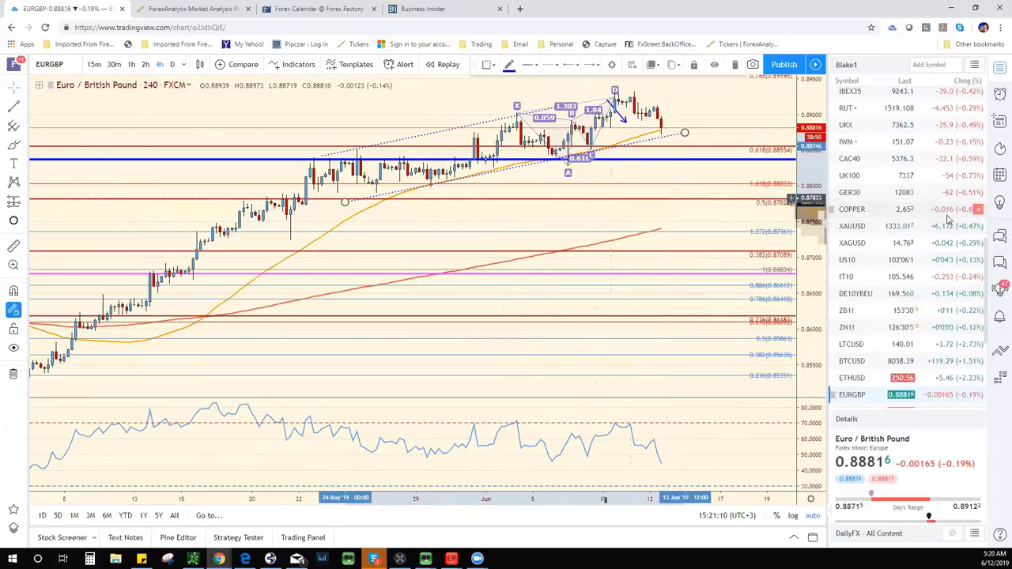
{"action": "scroll", "coordinate": [948, 216], "scroll_direction": "up", "scroll_amount": 2}
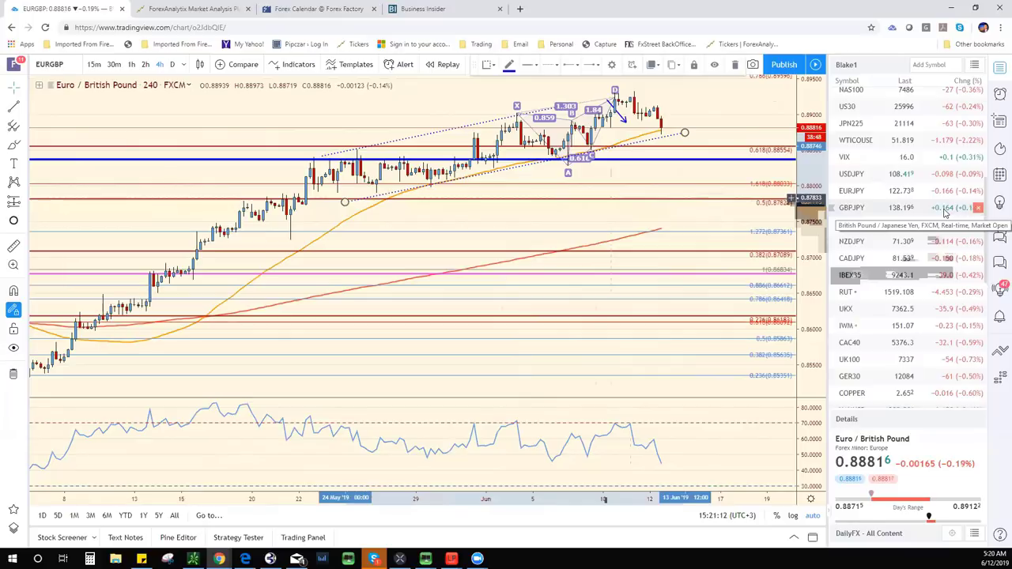
{"action": "scroll", "coordinate": [937, 216], "scroll_direction": "up", "scroll_amount": 8}
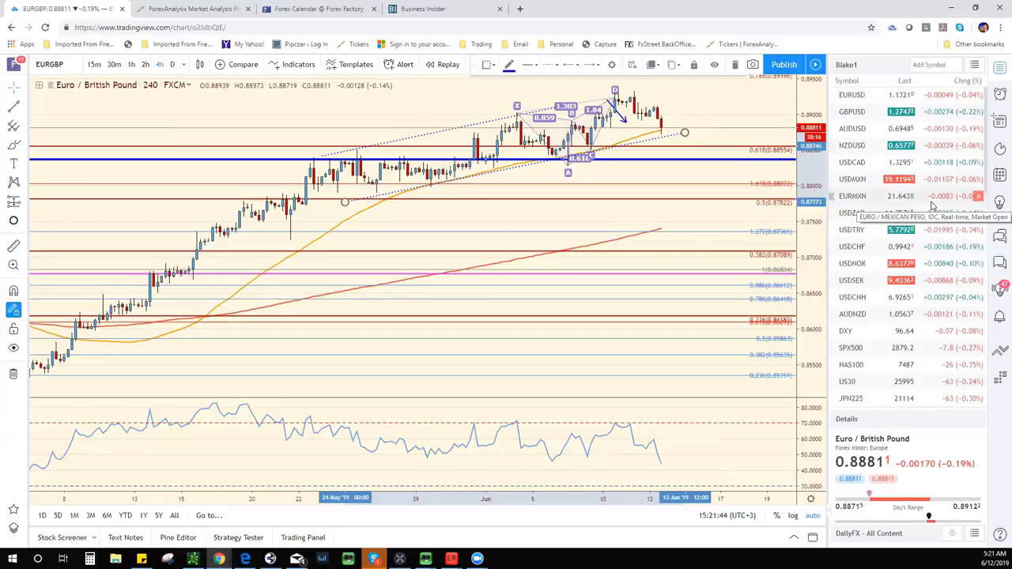
Load the GBPUSD 4-hour chart again and scroll the watchlist down toward USDJPY
{"action": "left_click", "coordinate": [870, 111]}
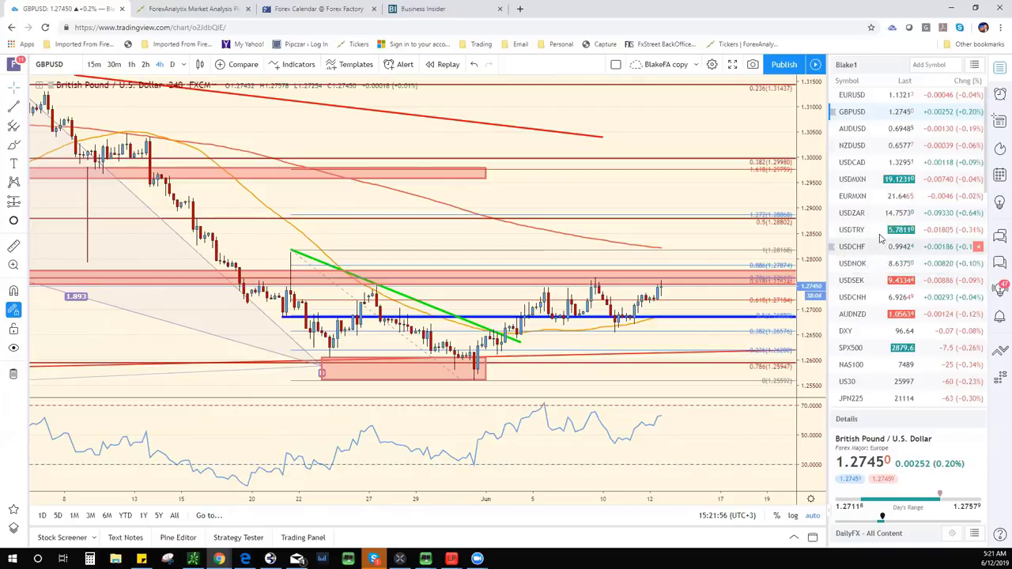
{"action": "scroll", "coordinate": [881, 237], "scroll_direction": "down", "scroll_amount": 3}
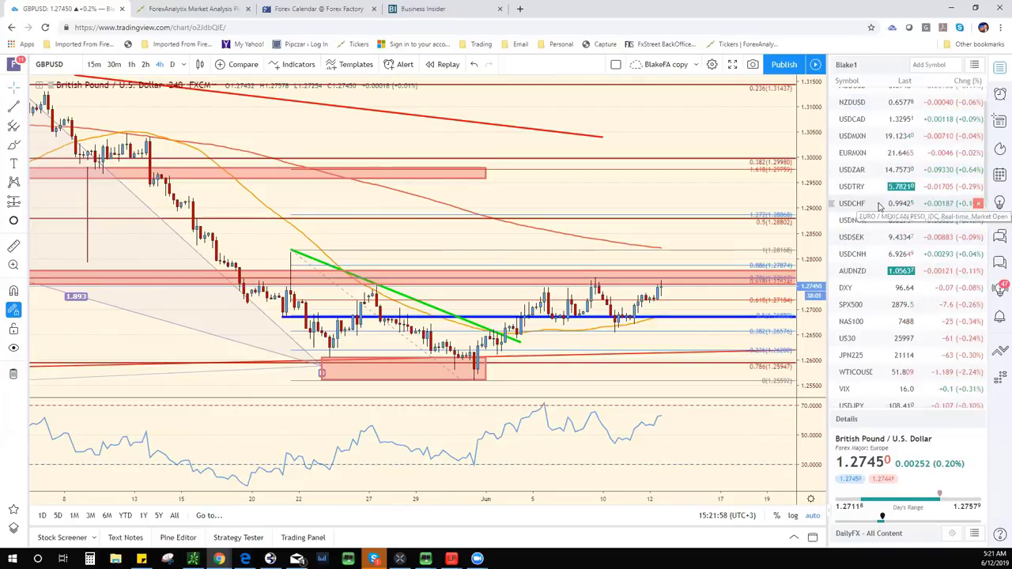
Switch to the USDJPY chart and extend the blue horizontal line near 109 further right
{"action": "left_click", "coordinate": [870, 341]}
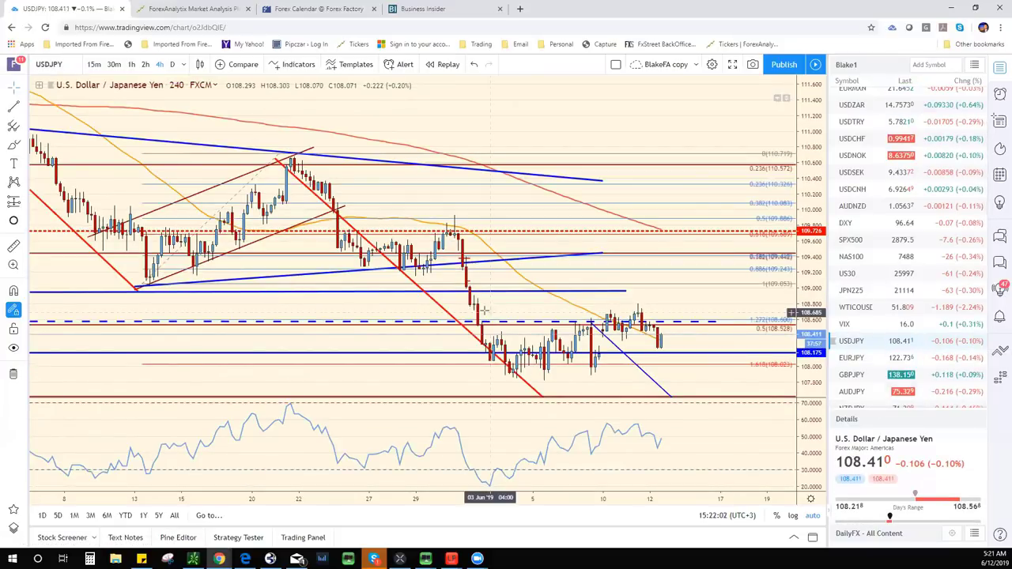
{"action": "scroll", "coordinate": [486, 348], "scroll_direction": "down", "scroll_amount": 4}
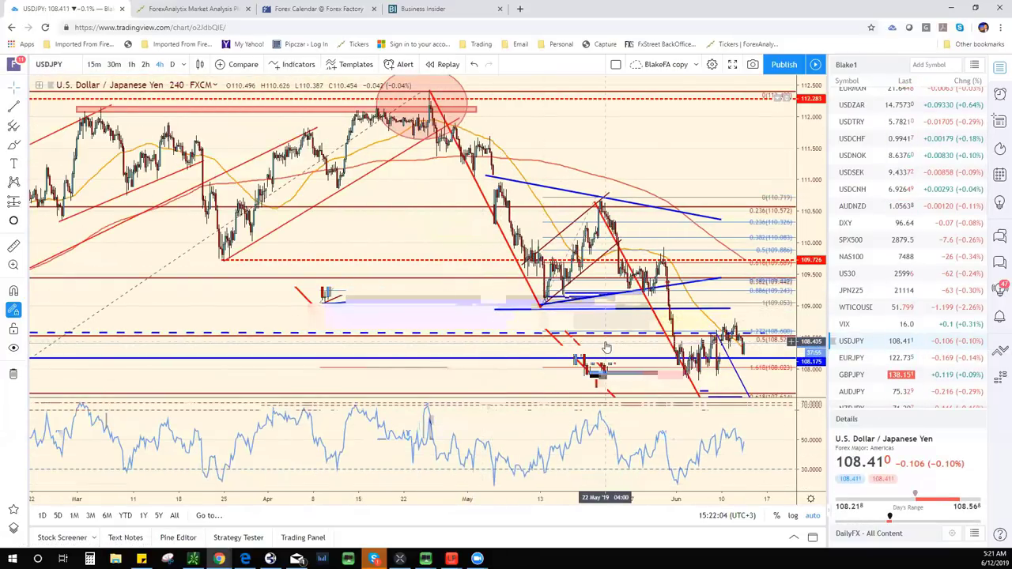
{"action": "scroll", "coordinate": [614, 345], "scroll_direction": "down", "scroll_amount": 1}
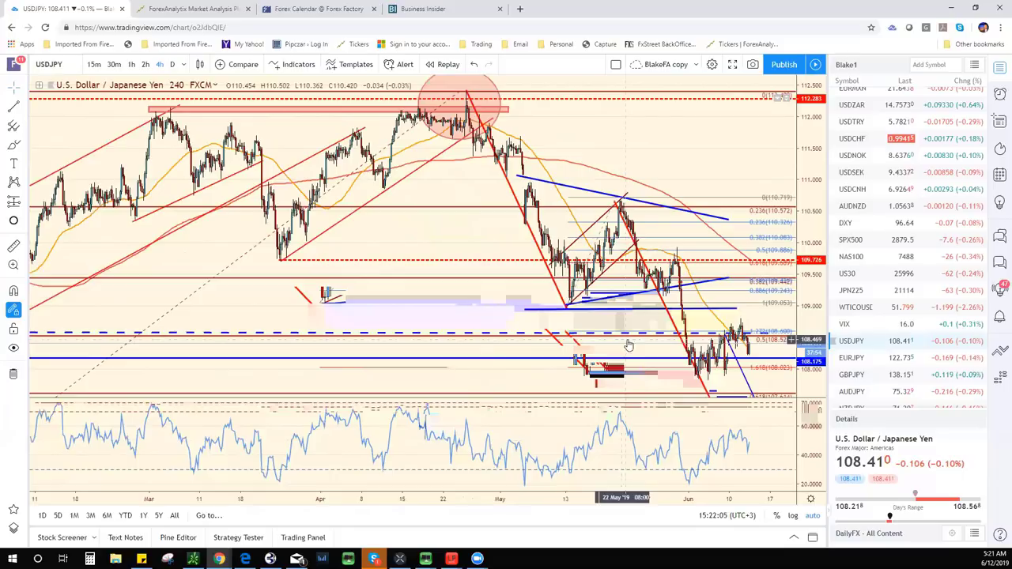
{"action": "right_click", "coordinate": [601, 310]}
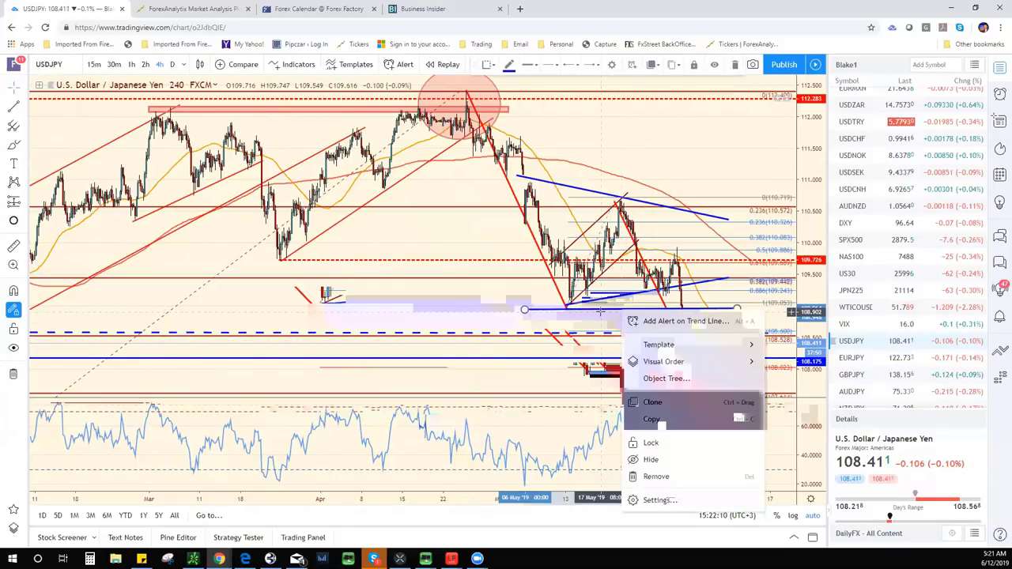
{"action": "left_click", "coordinate": [610, 314]}
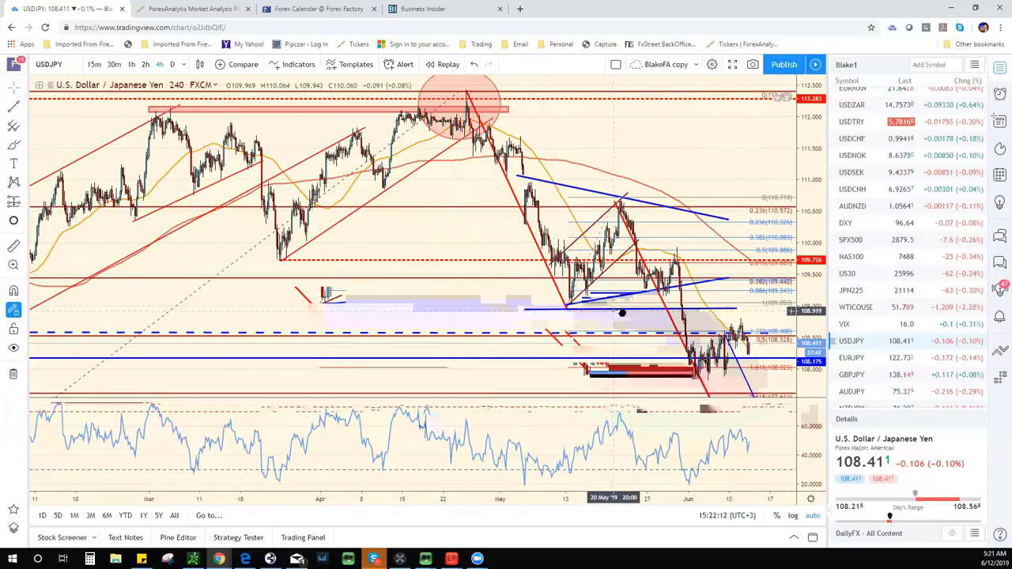
{"action": "mouse_move", "coordinate": [622, 313]}
{"action": "left_mouse_down"}
{"action": "mouse_move", "coordinate": [589, 313]}
{"action": "mouse_move", "coordinate": [631, 311]}
{"action": "left_mouse_up"}
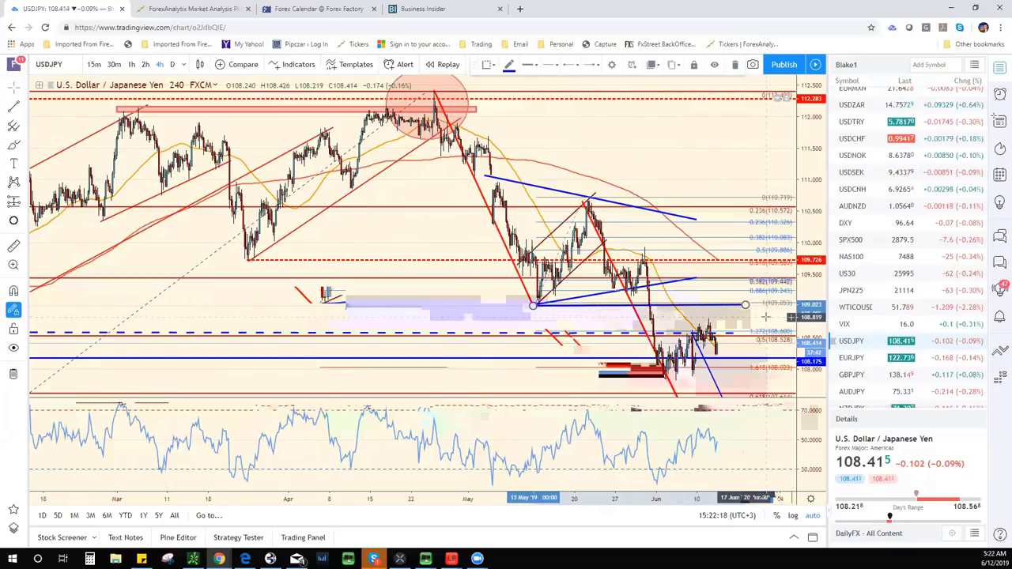
{"action": "left_click_drag", "start_coordinate": [744, 307], "coordinate": [755, 306]}
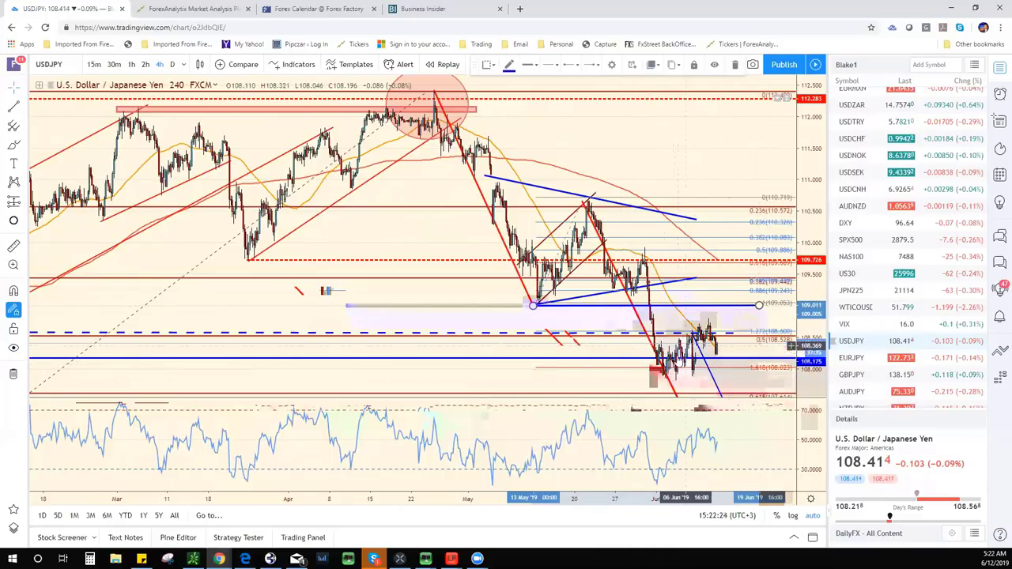
Delete the blue diagonal projection line from the USDJPY chart
{"action": "scroll", "coordinate": [664, 361], "scroll_direction": "up", "scroll_amount": 2}
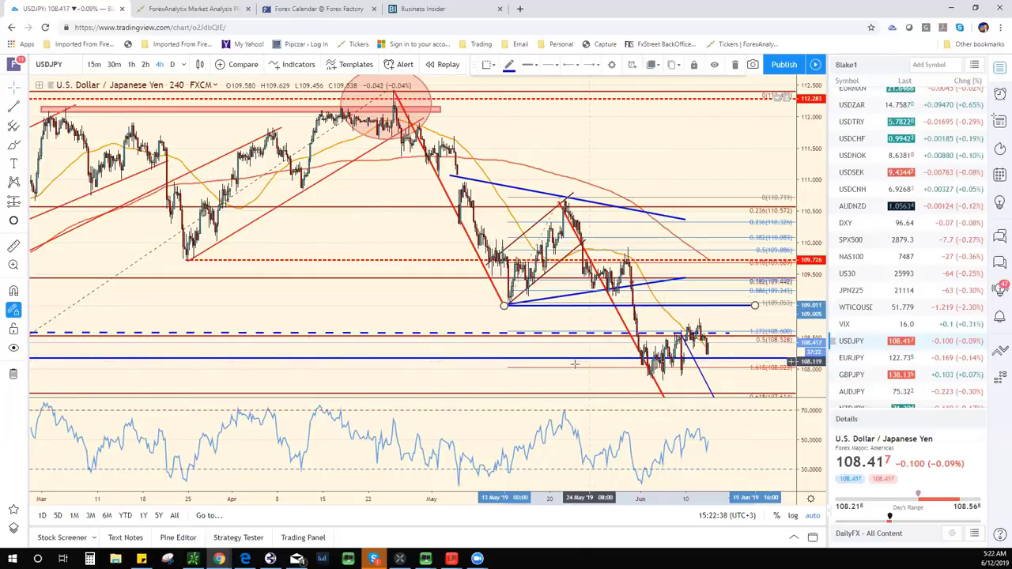
{"action": "scroll", "coordinate": [569, 389], "scroll_direction": "down", "scroll_amount": 2}
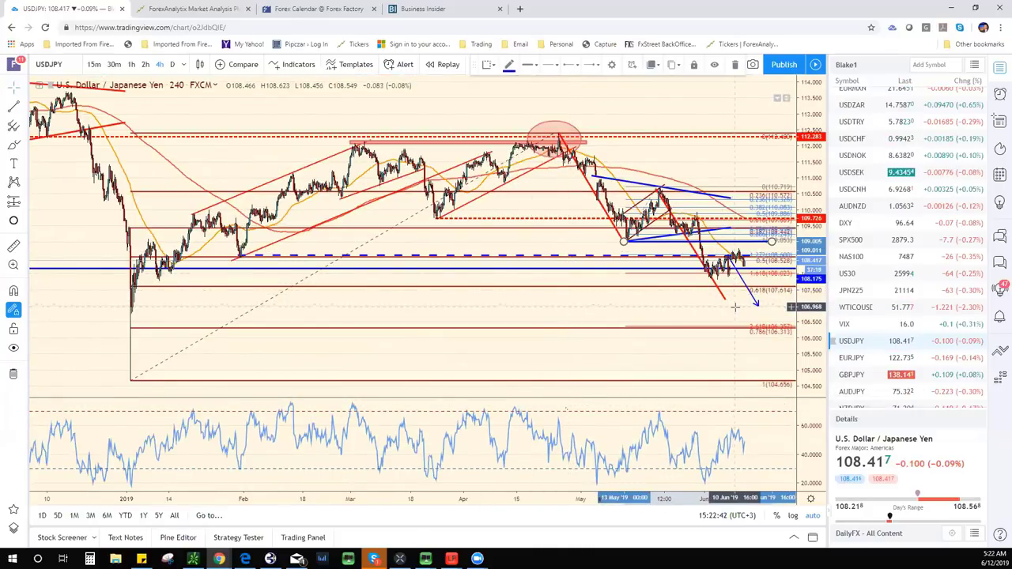
{"action": "scroll", "coordinate": [734, 307], "scroll_direction": "up", "scroll_amount": 3}
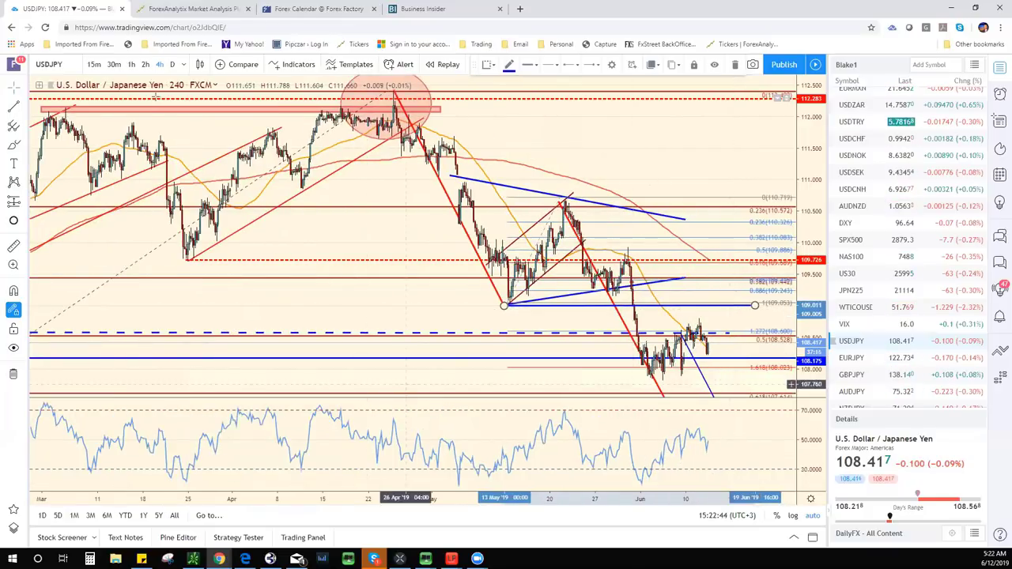
{"action": "left_click", "coordinate": [703, 375]}
{"action": "key", "text": "Delete"}
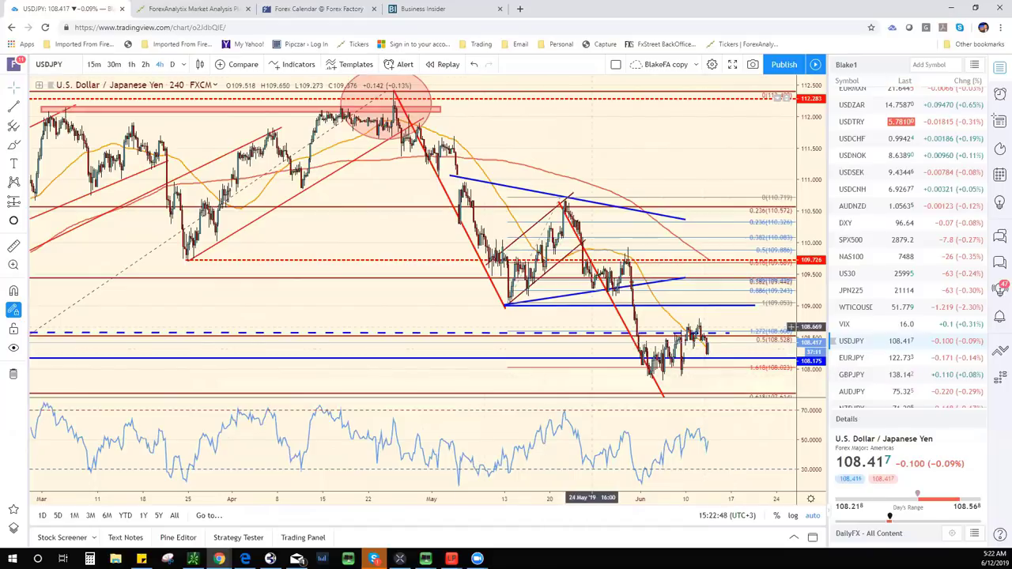
Draw dashed trend lines forming a channel around the latest USDJPY candles
{"action": "left_click", "coordinate": [14, 106]}
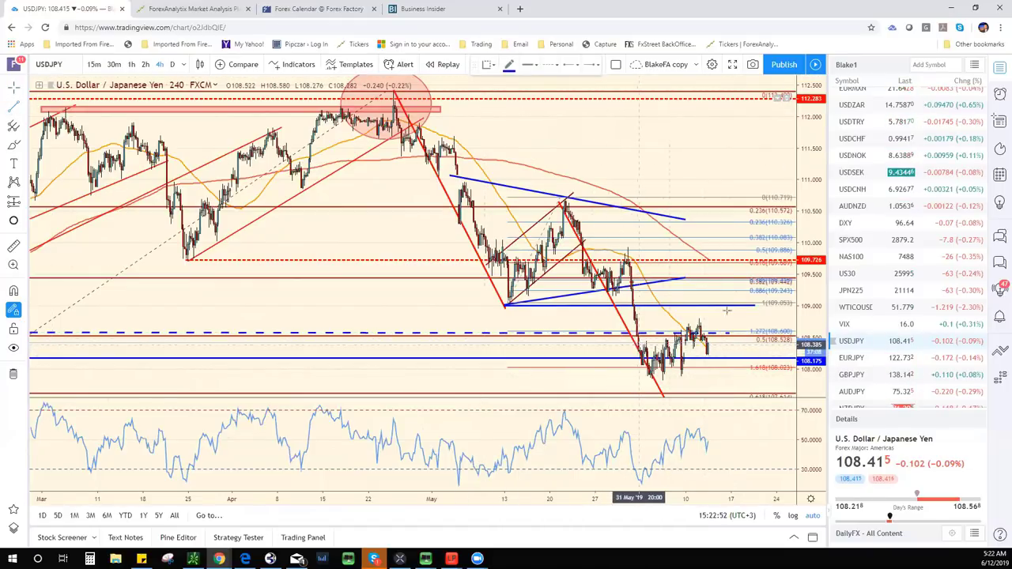
{"action": "left_click", "coordinate": [639, 345]}
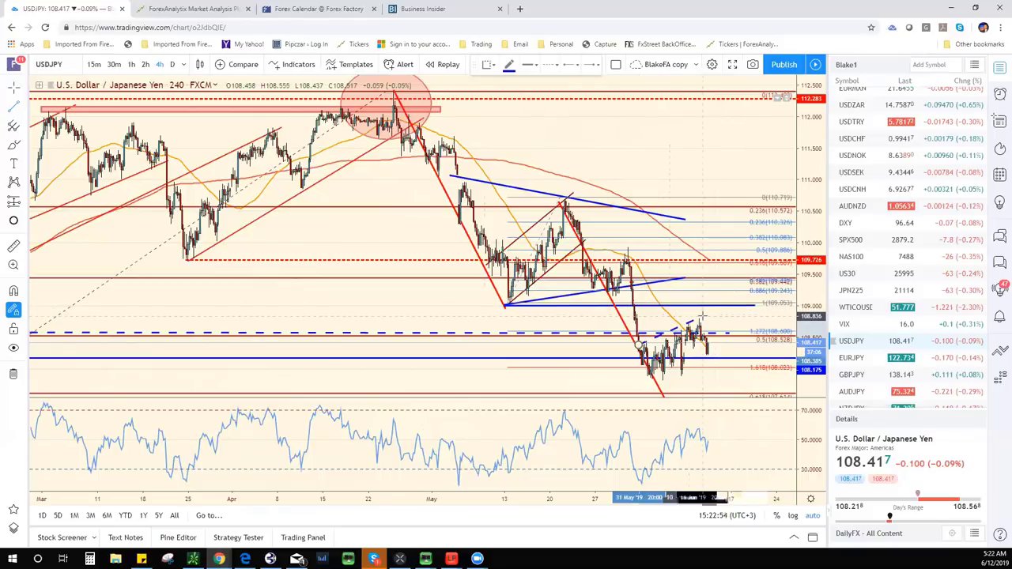
{"action": "left_click", "coordinate": [703, 317]}
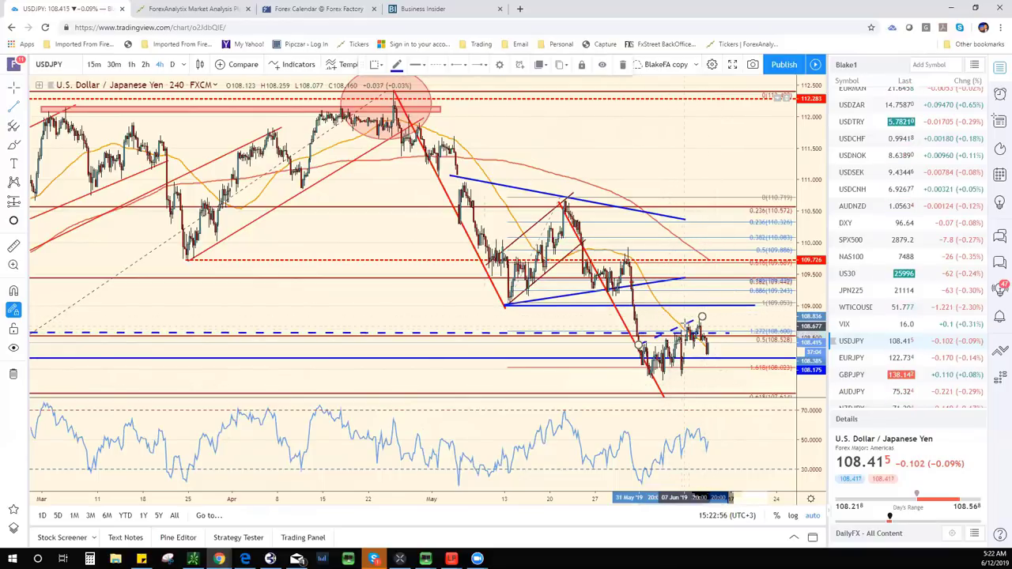
{"action": "right_click", "coordinate": [689, 320]}
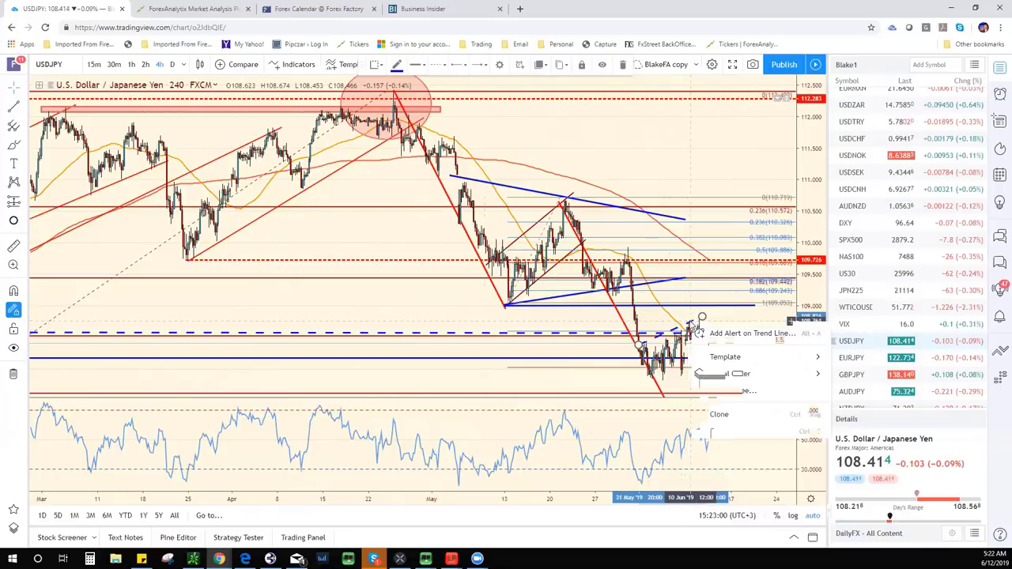
{"action": "left_click_drag", "start_coordinate": [693, 355], "coordinate": [694, 369]}
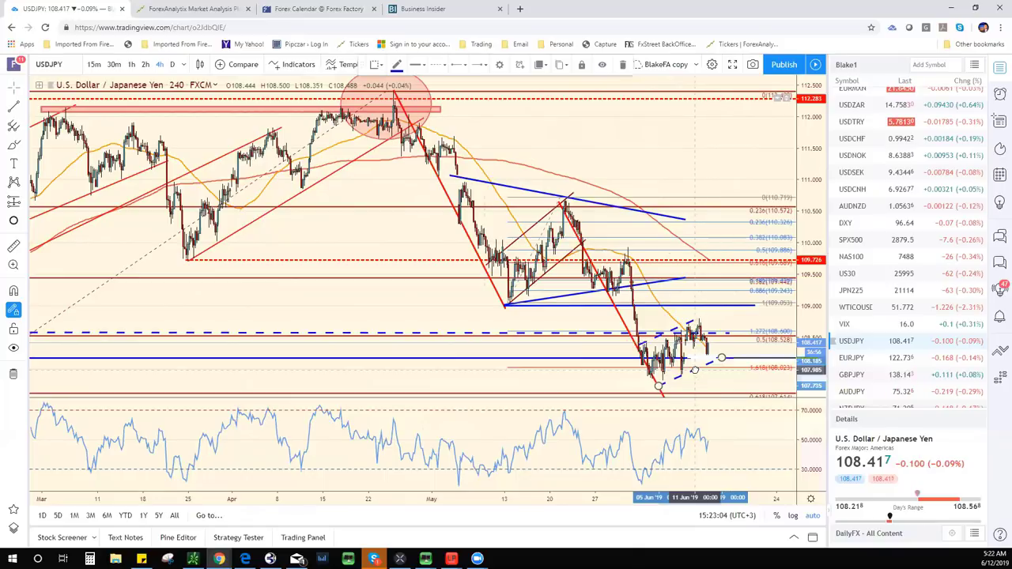
{"action": "scroll", "coordinate": [779, 373], "scroll_direction": "down", "scroll_amount": 3}
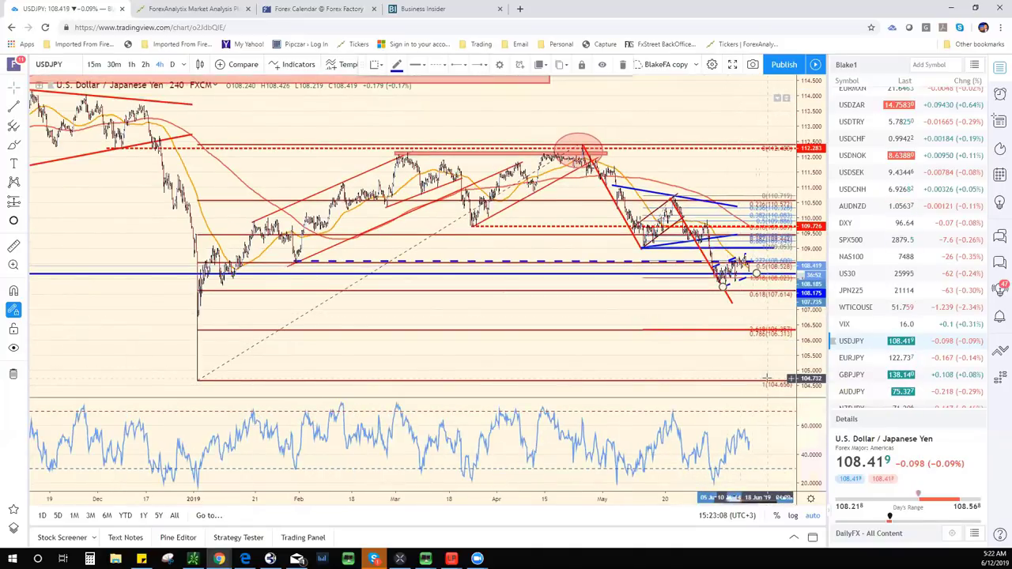
{"action": "scroll", "coordinate": [711, 286], "scroll_direction": "up", "scroll_amount": 3}
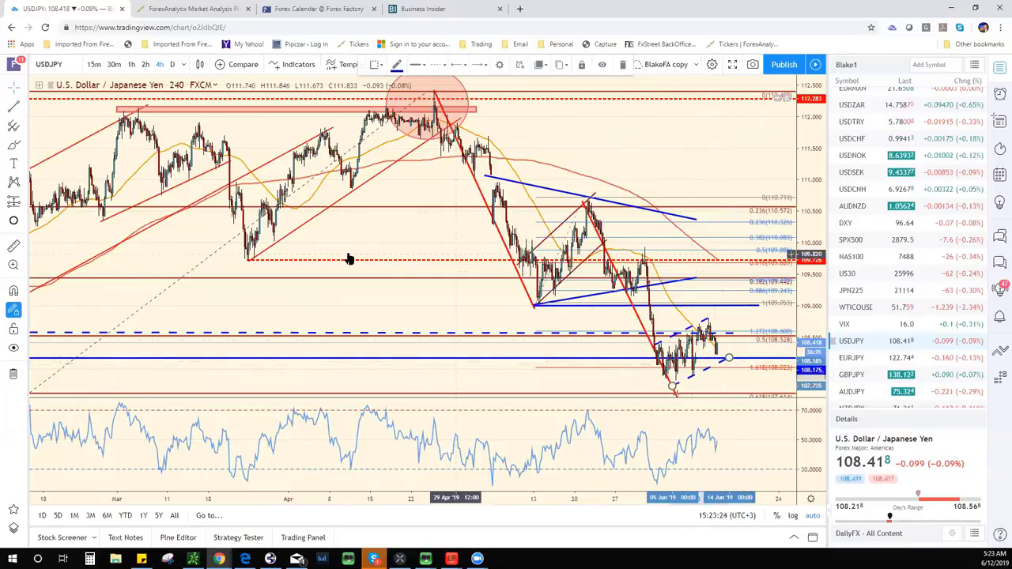
Draw a dashed projection line from the recent high near 108.79 down toward 106.56
{"action": "left_click", "coordinate": [12, 109]}
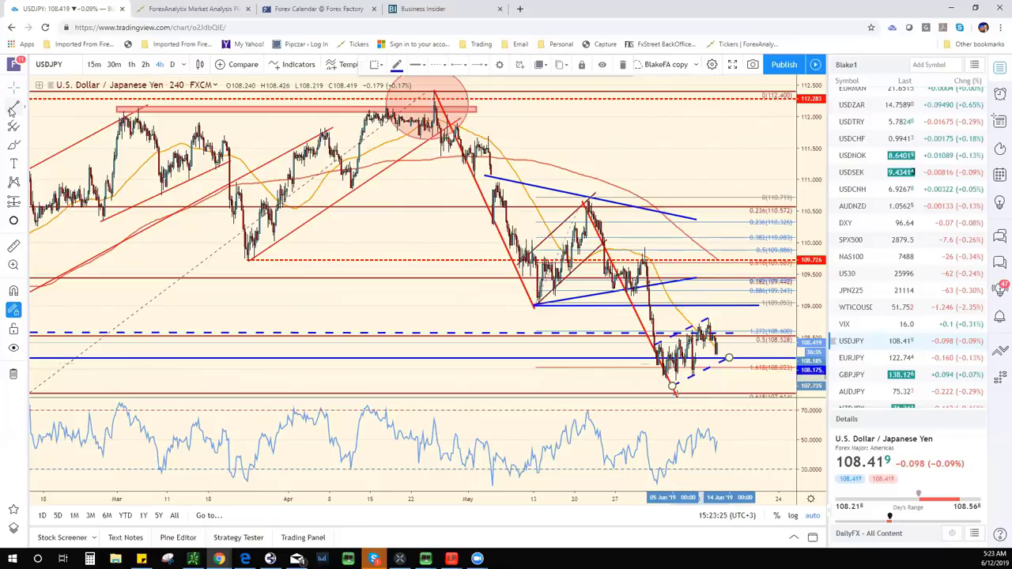
{"action": "left_click", "coordinate": [644, 245]}
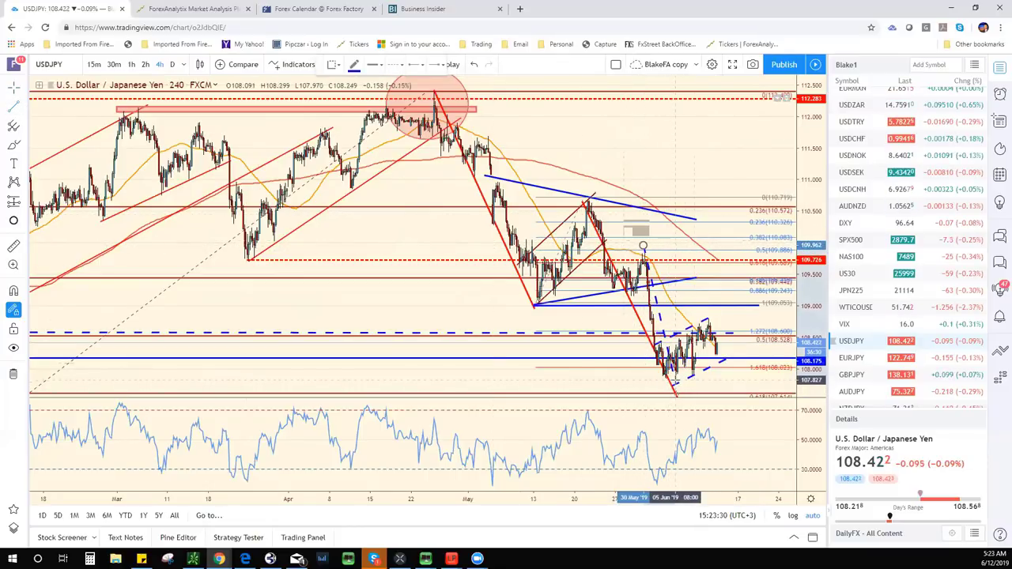
{"action": "left_click", "coordinate": [675, 381]}
{"action": "left_click_drag", "start_coordinate": [654, 295], "coordinate": [722, 364]}
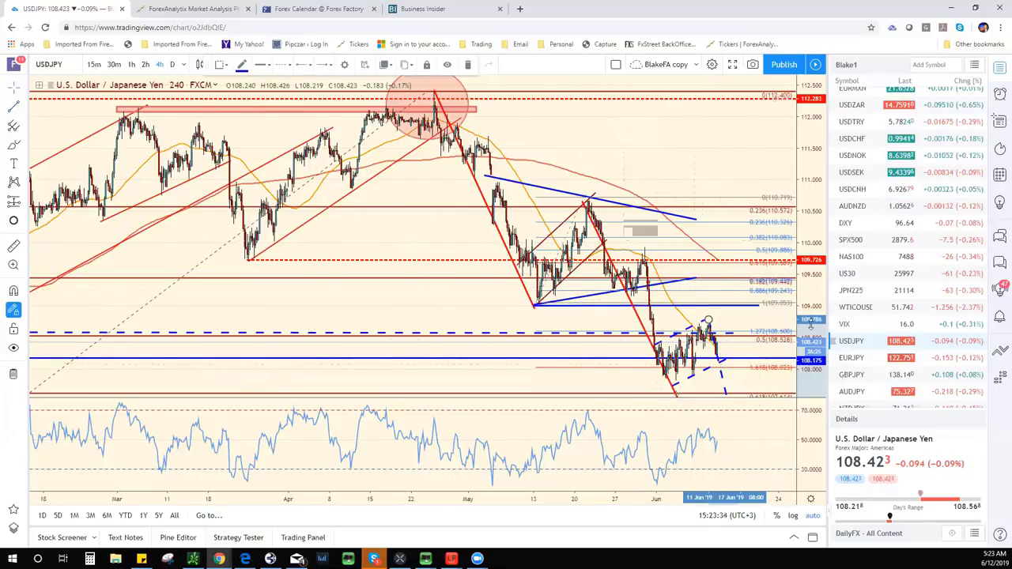
{"action": "left_click_drag", "start_coordinate": [806, 301], "coordinate": [806, 346]}
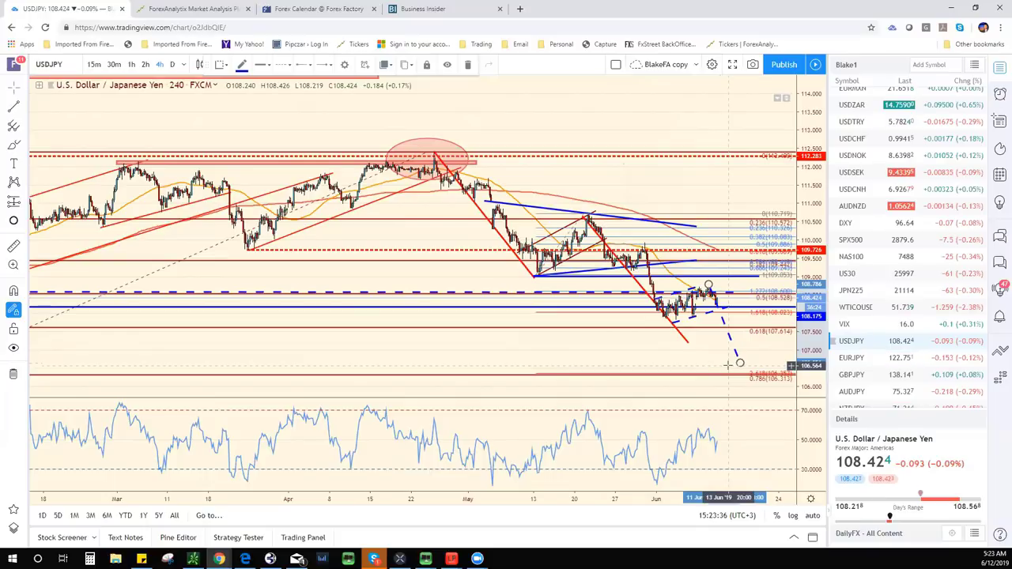
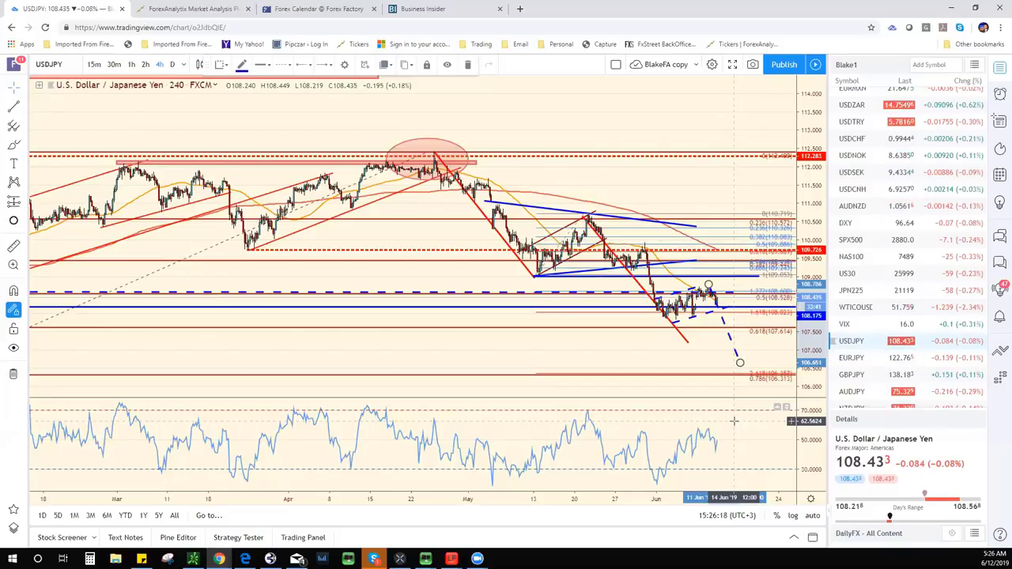
Zoom out the 240-minute USDJPY chart and change it to the 15-minute timeframe
{"action": "scroll", "coordinate": [693, 342], "scroll_direction": "down", "scroll_amount": 1}
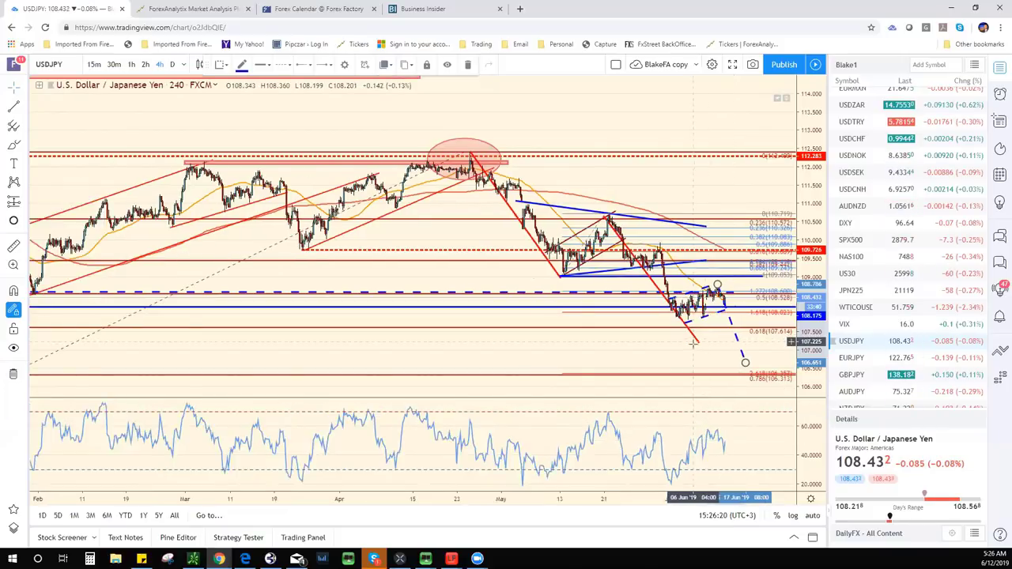
{"action": "scroll", "coordinate": [693, 343], "scroll_direction": "down", "scroll_amount": 1}
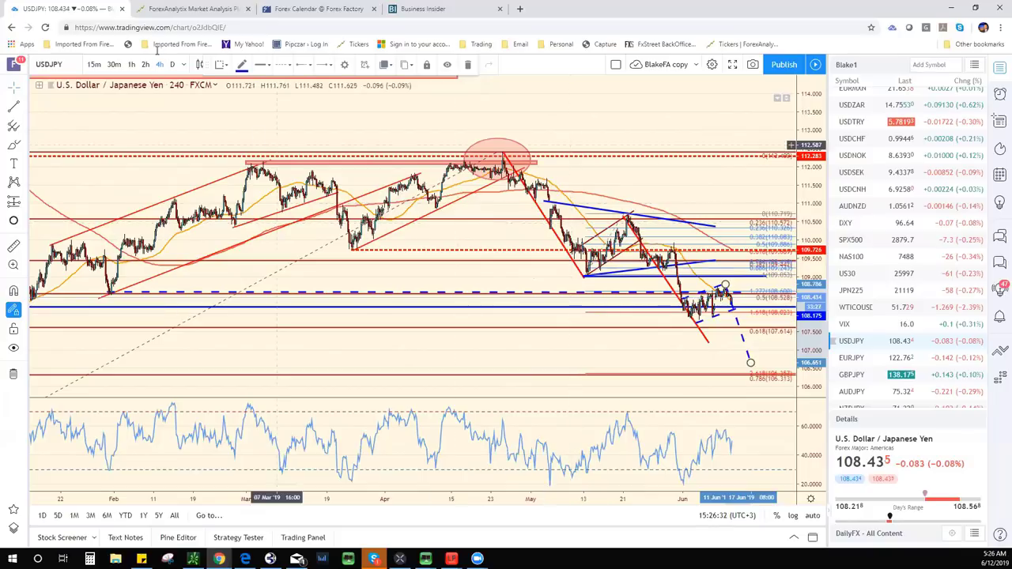
{"action": "left_click", "coordinate": [93, 64]}
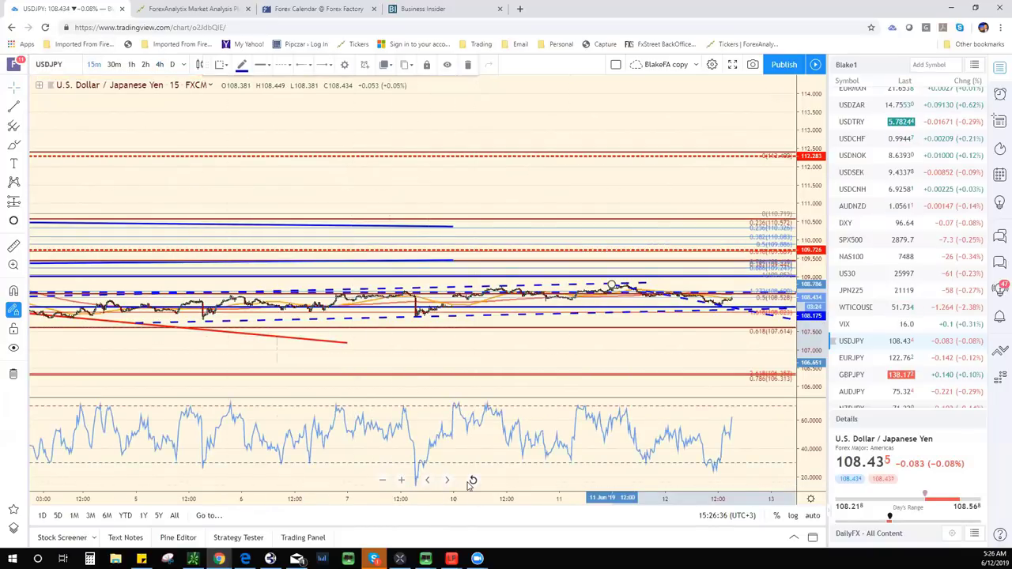
Reset the USDJPY view to the latest bars and switch to 5-minute candles
{"action": "left_click", "coordinate": [472, 480]}
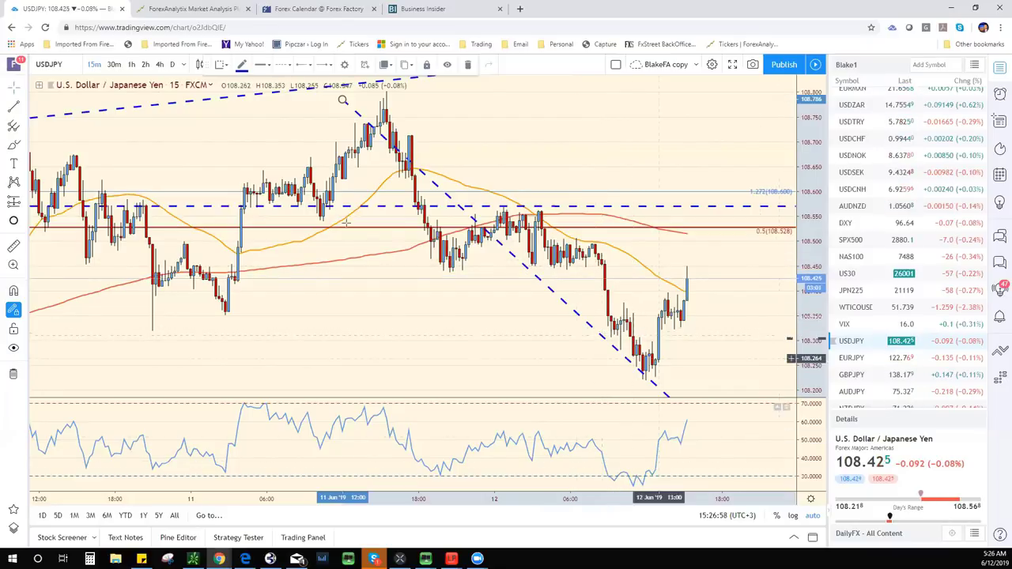
{"action": "left_click", "coordinate": [183, 64]}
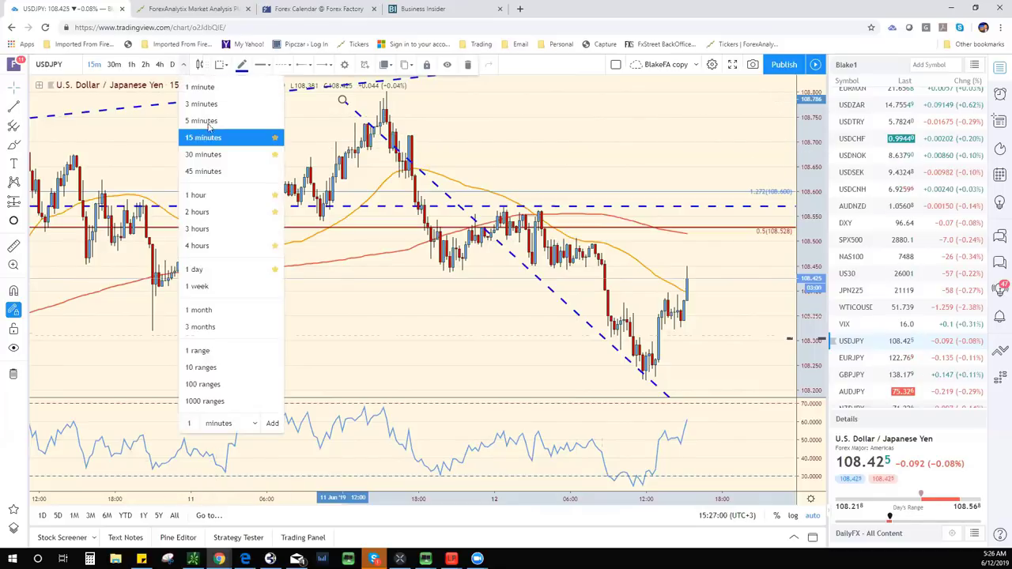
{"action": "left_click", "coordinate": [202, 120]}
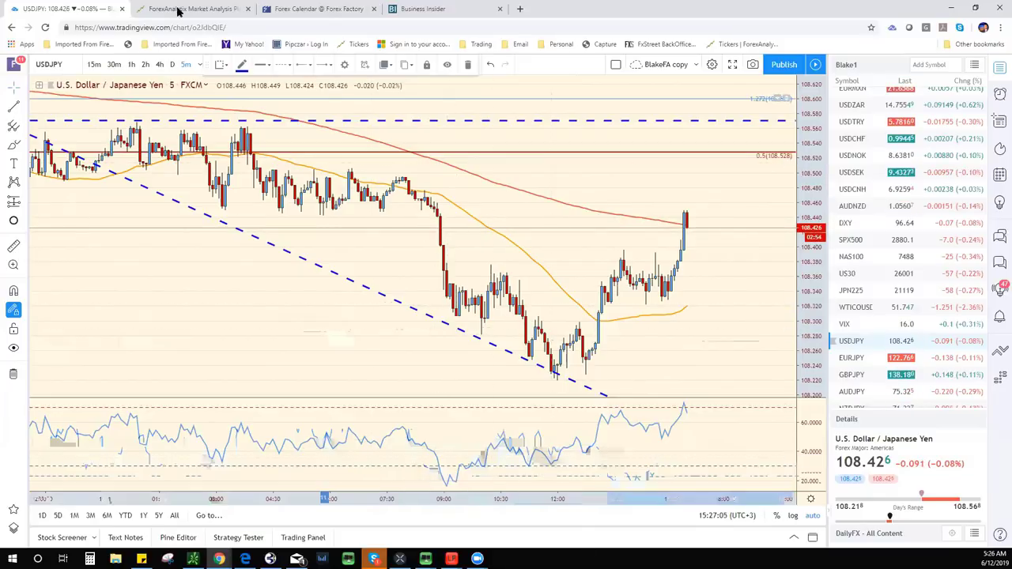
Open the ForexAnalytix DataFlash feed, then return to the TradingView USDJPY chart
{"action": "key", "text": "ctrl+Tab"}
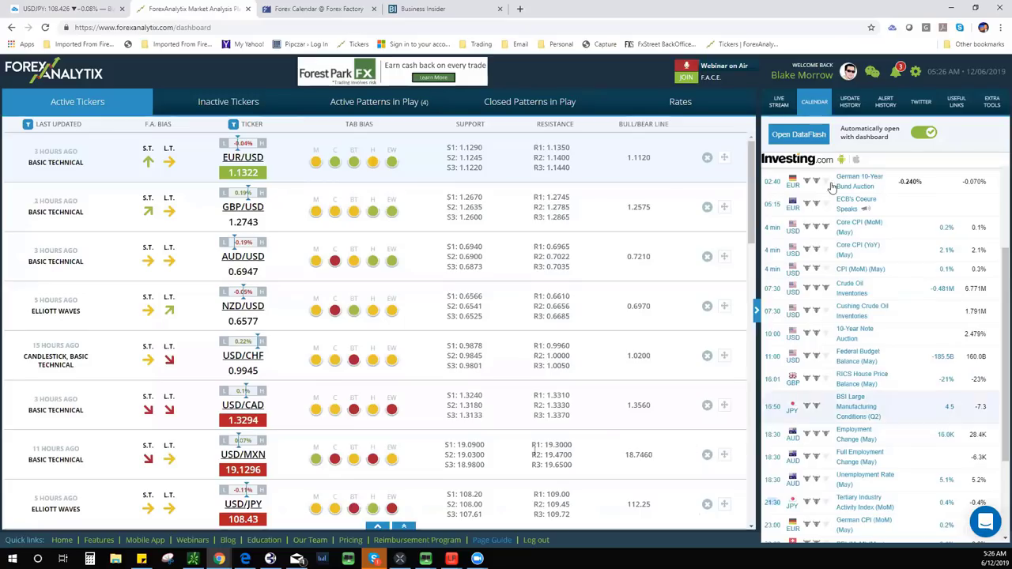
{"action": "left_click", "coordinate": [792, 138]}
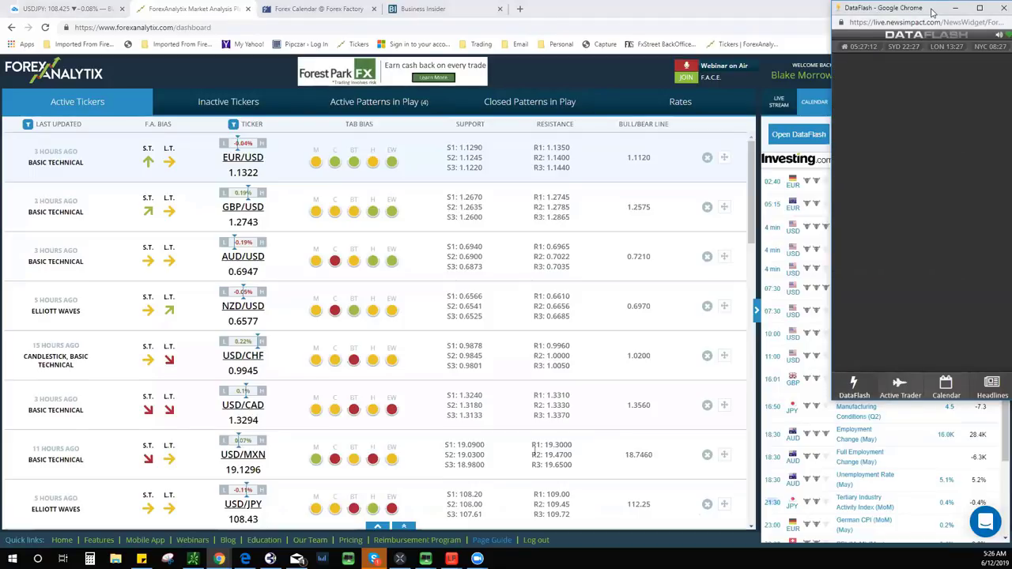
{"action": "left_click", "coordinate": [956, 8]}
{"action": "left_click", "coordinate": [72, 9]}
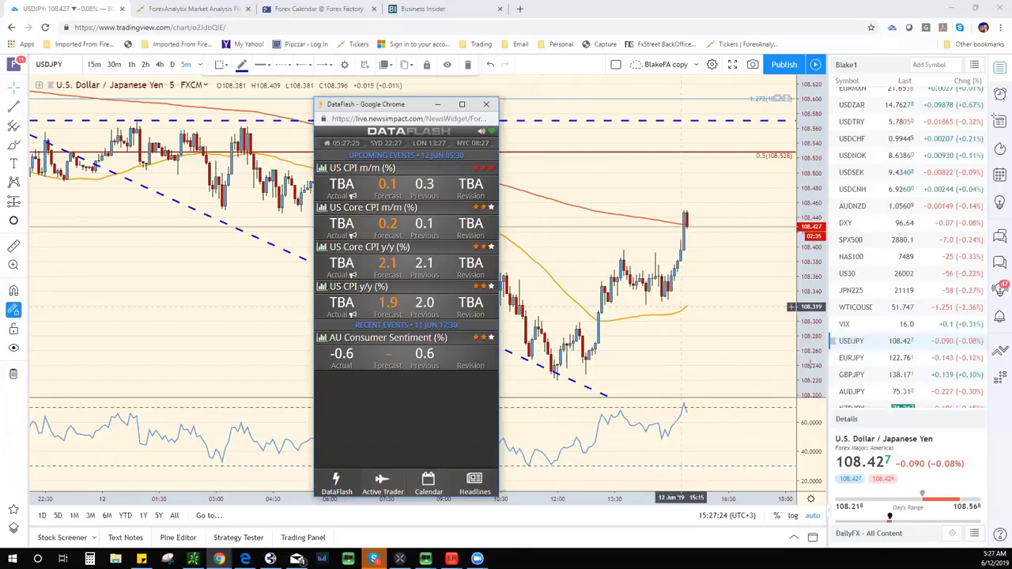
Zoom out the 5-minute USDJPY chart for more history, then scroll the watchlist up
{"action": "scroll", "coordinate": [671, 306], "scroll_direction": "down", "scroll_amount": 1}
{"action": "scroll", "coordinate": [671, 306], "scroll_direction": "down", "scroll_amount": 1}
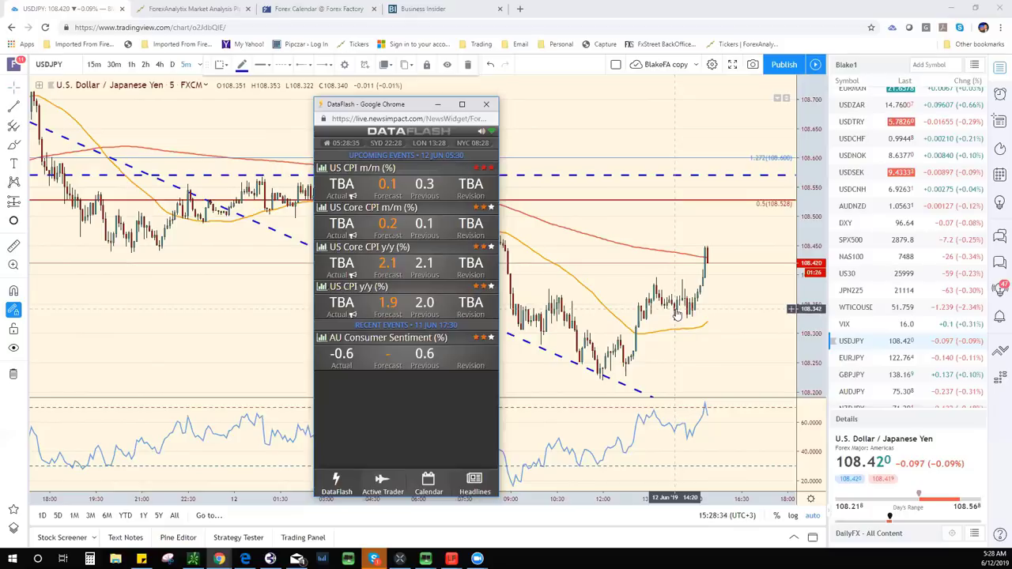
{"action": "scroll", "coordinate": [906, 366], "scroll_direction": "up", "scroll_amount": 3}
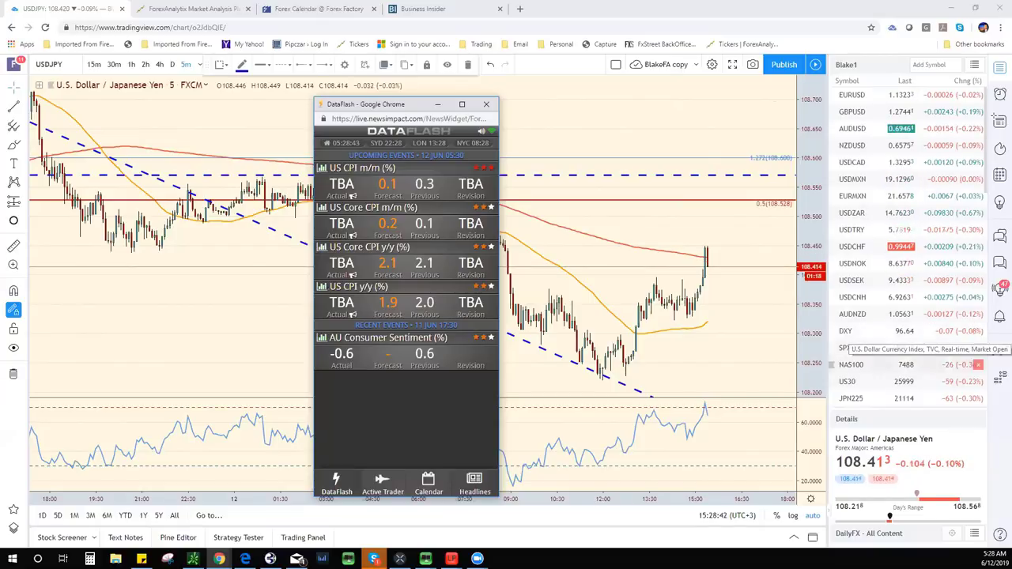
{"action": "left_click", "coordinate": [990, 558]}
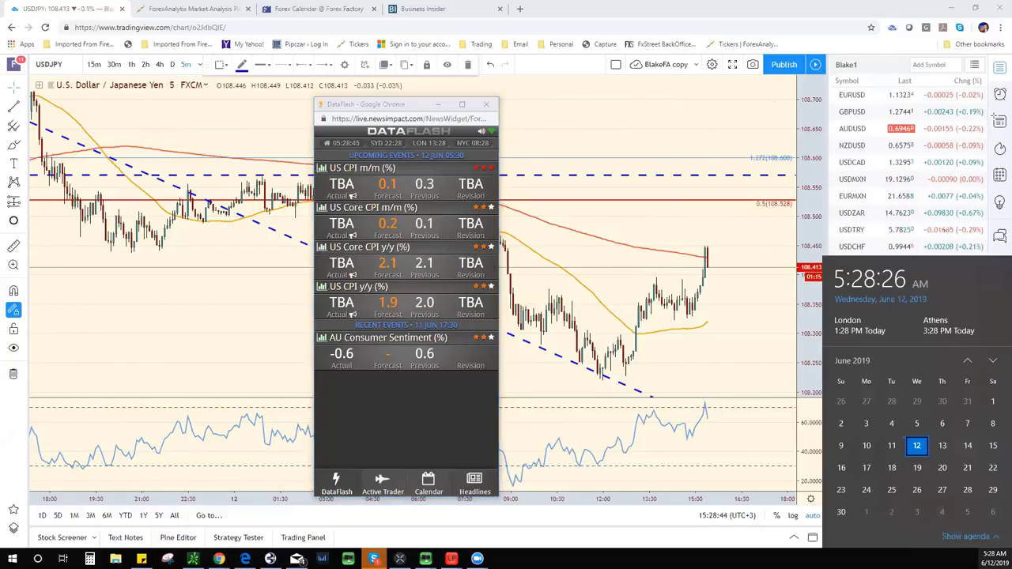
{"action": "left_click", "coordinate": [770, 490]}
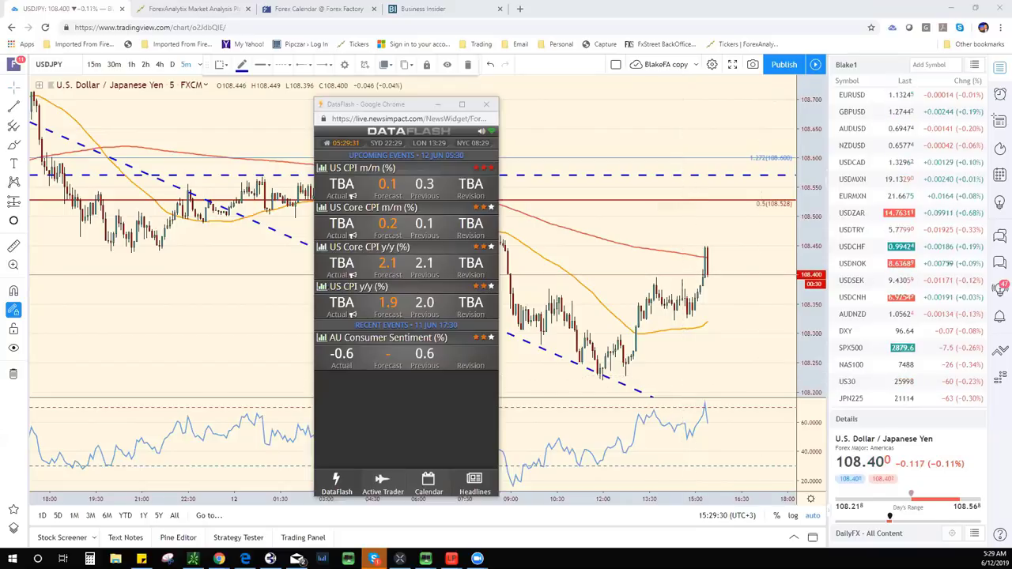
{"action": "left_click", "coordinate": [994, 559]}
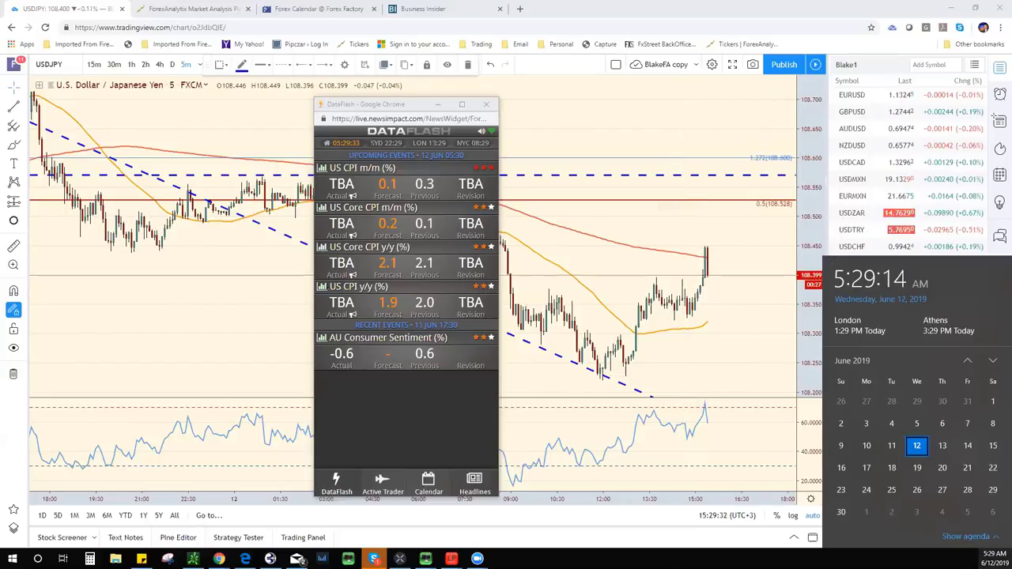
{"action": "key", "text": "Escape"}
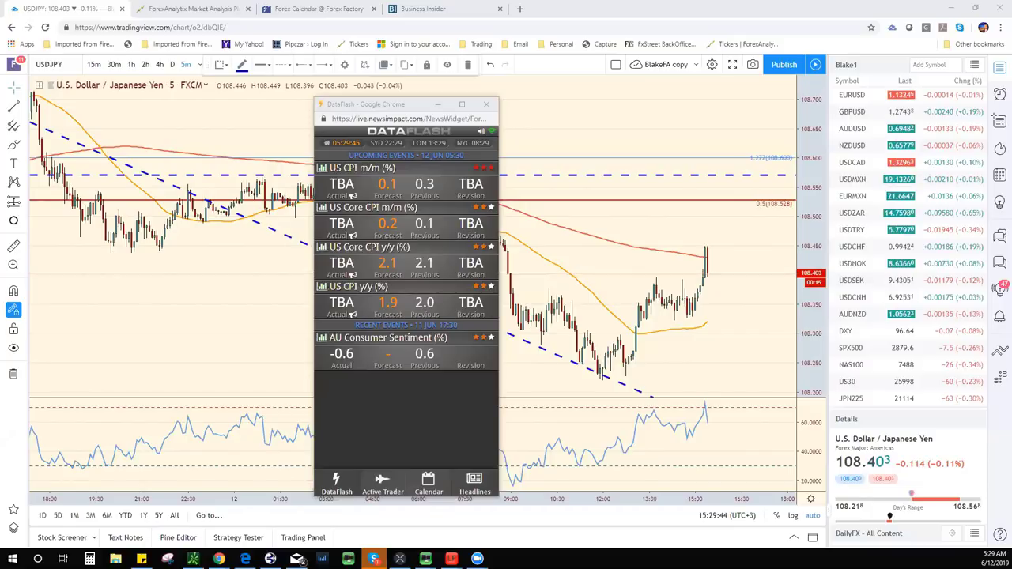
Bring up the Economic Calendars window listing today's US CPI releases
{"action": "key", "text": "alt+Tab"}
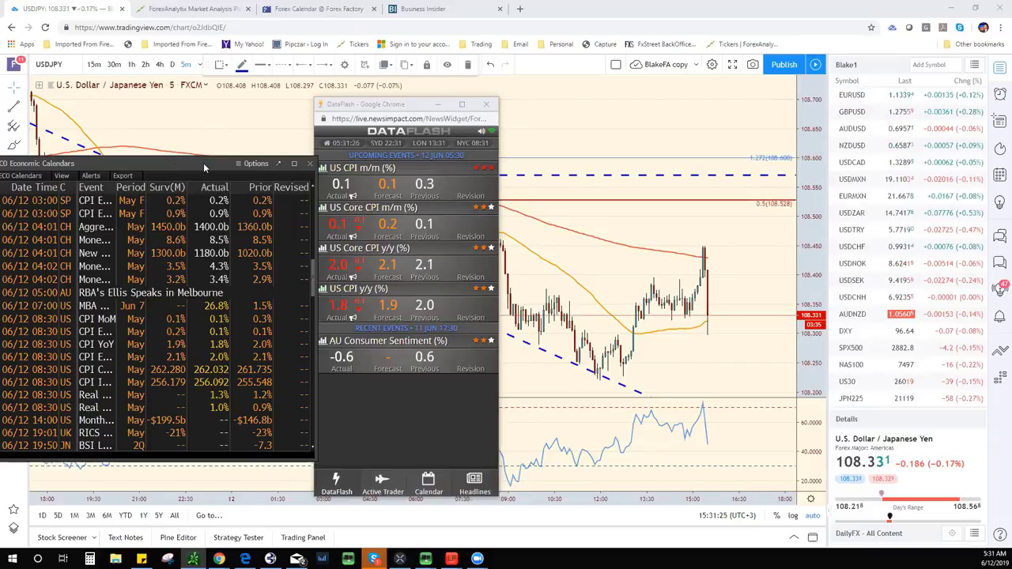
Close the Economic Calendars window and shift the DataFlash feed to the right
{"action": "left_click", "coordinate": [309, 163]}
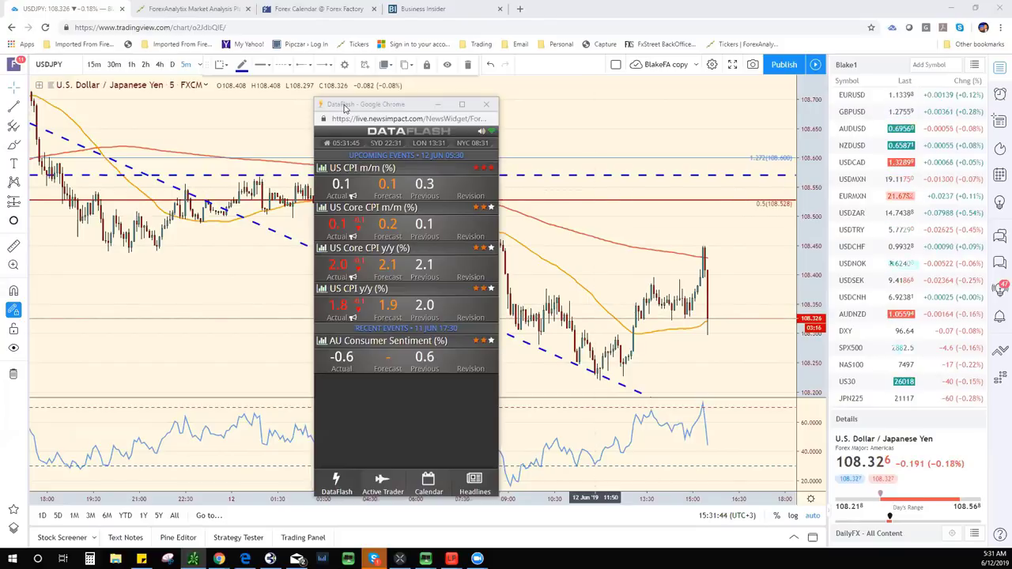
{"action": "left_click_drag", "start_coordinate": [344, 108], "coordinate": [550, 105]}
Open EURUSD from the watchlist, zoom out, and set it to 30-minute candles
{"action": "left_click", "coordinate": [852, 94]}
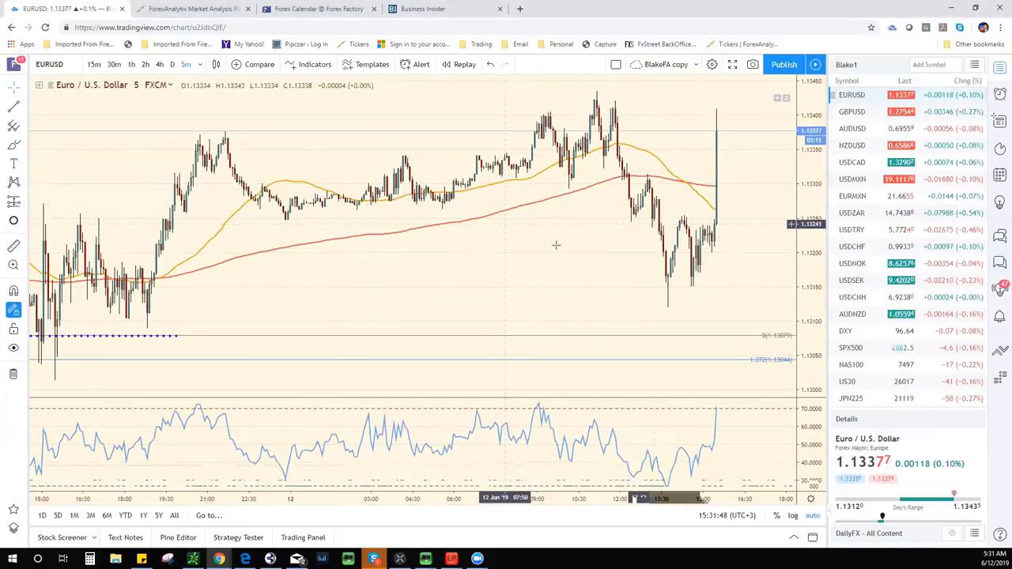
{"action": "scroll", "coordinate": [556, 242], "scroll_direction": "down", "scroll_amount": 1}
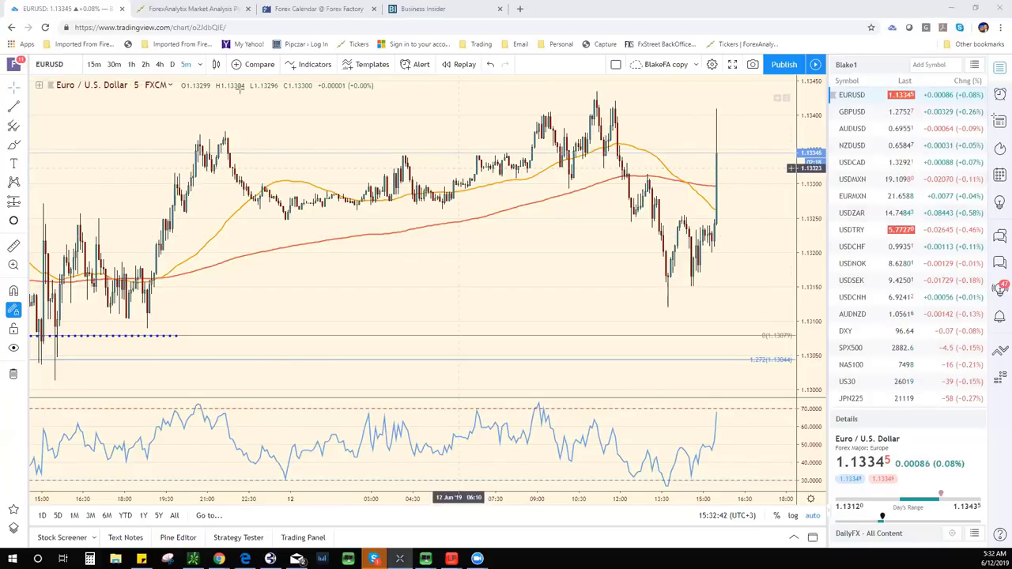
{"action": "left_click", "coordinate": [114, 64]}
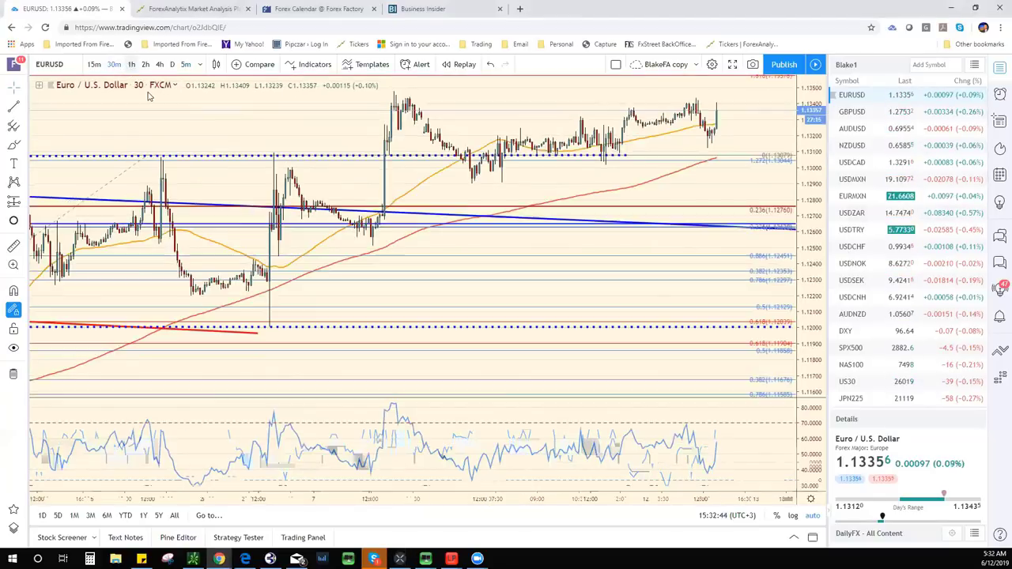
Switch to 1-hour candles and flip through USDCAD, USDMXN, EURUSD, then GBPUSD
{"action": "left_click", "coordinate": [132, 64]}
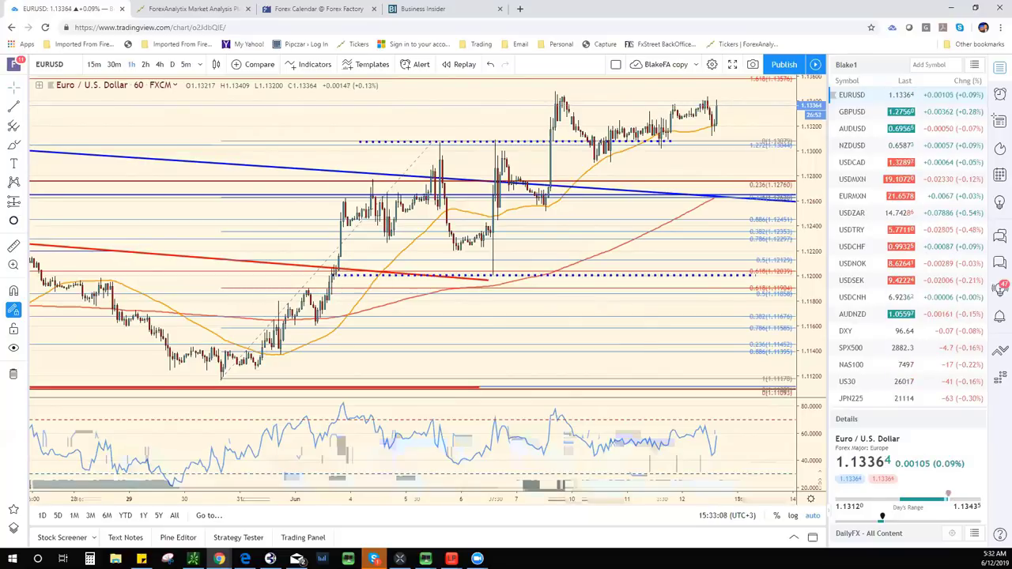
{"action": "left_click", "coordinate": [900, 165]}
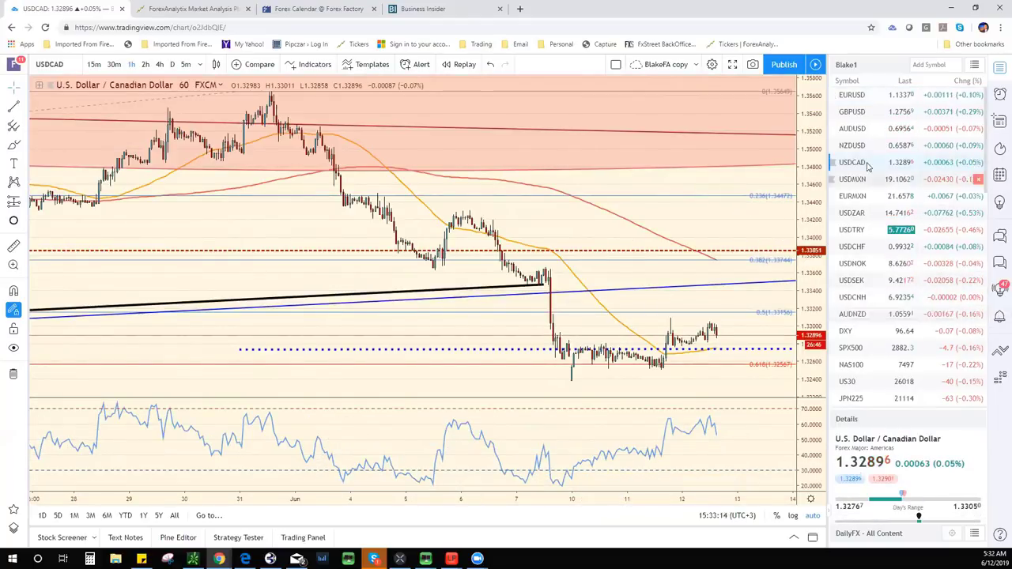
{"action": "left_click", "coordinate": [873, 179]}
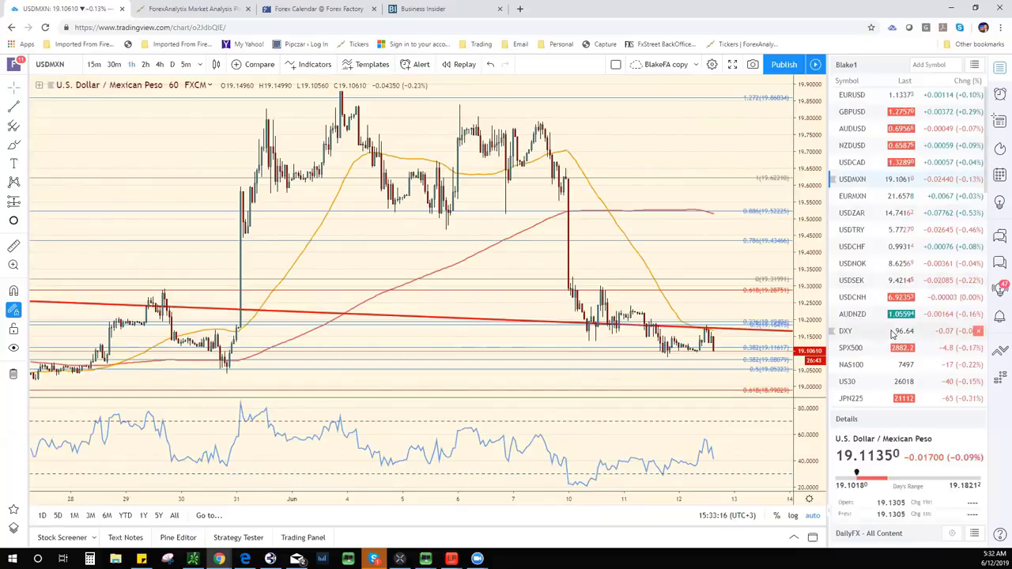
{"action": "left_click", "coordinate": [874, 95]}
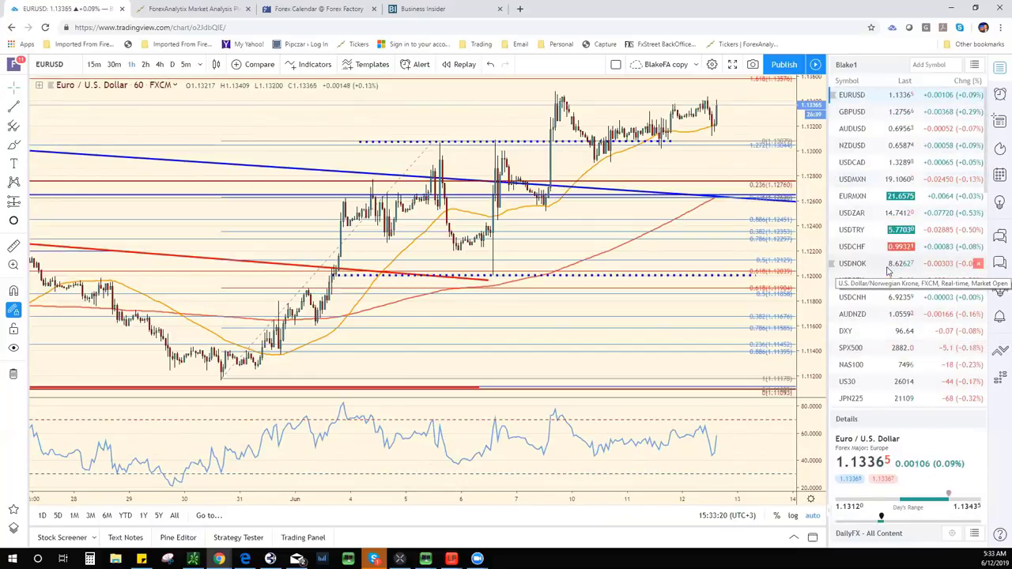
{"action": "left_click", "coordinate": [894, 111]}
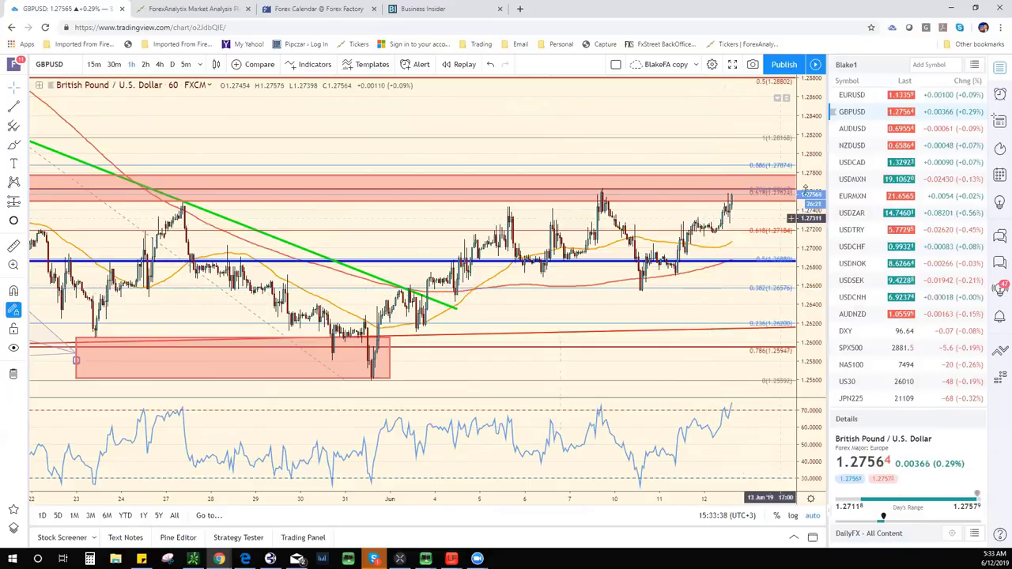
Return to EURUSD, zoom out, then switch the chart to GBPUSD
{"action": "left_click", "coordinate": [852, 94]}
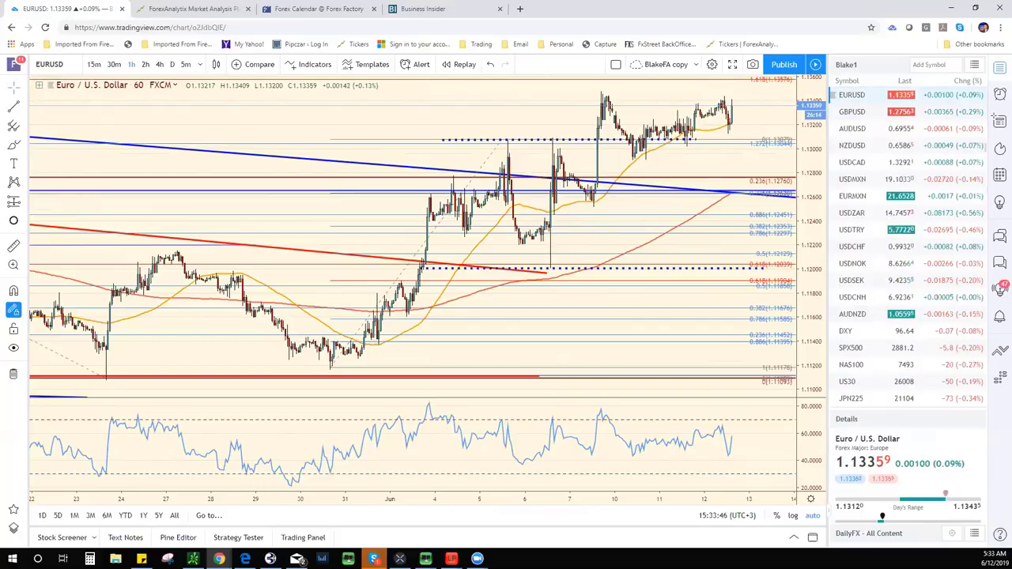
{"action": "scroll", "coordinate": [680, 152], "scroll_direction": "down", "scroll_amount": 2}
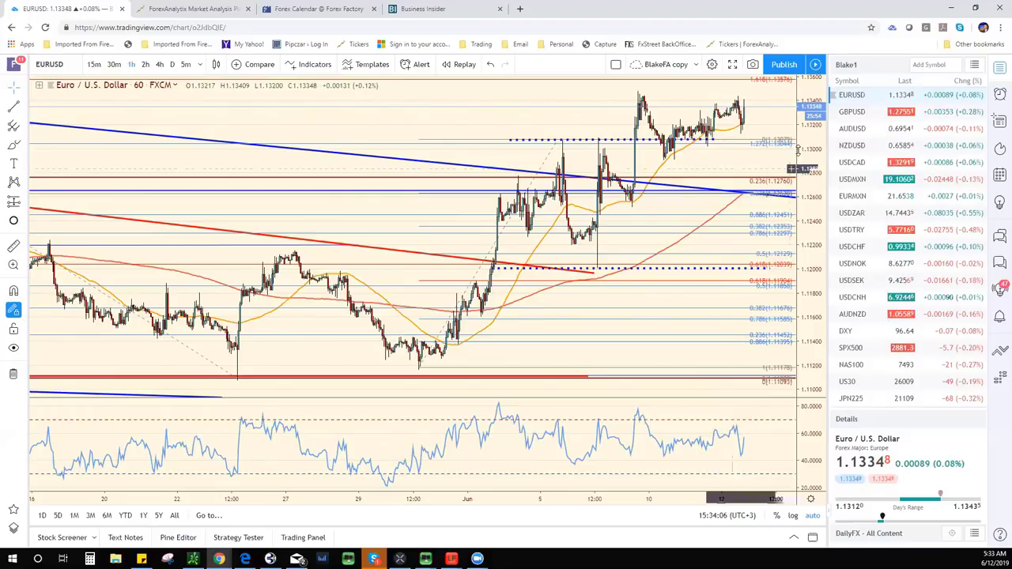
{"action": "left_click", "coordinate": [854, 112]}
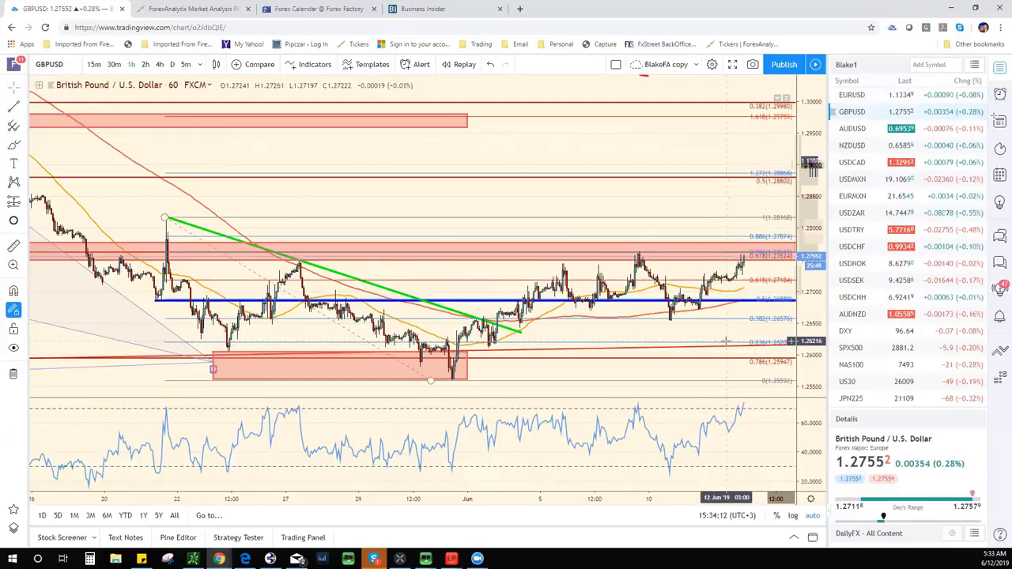
Open the EURGBP chart from the watchlist and delete its XABCD harmonic pattern
{"action": "scroll", "coordinate": [898, 310], "scroll_direction": "down", "scroll_amount": 2}
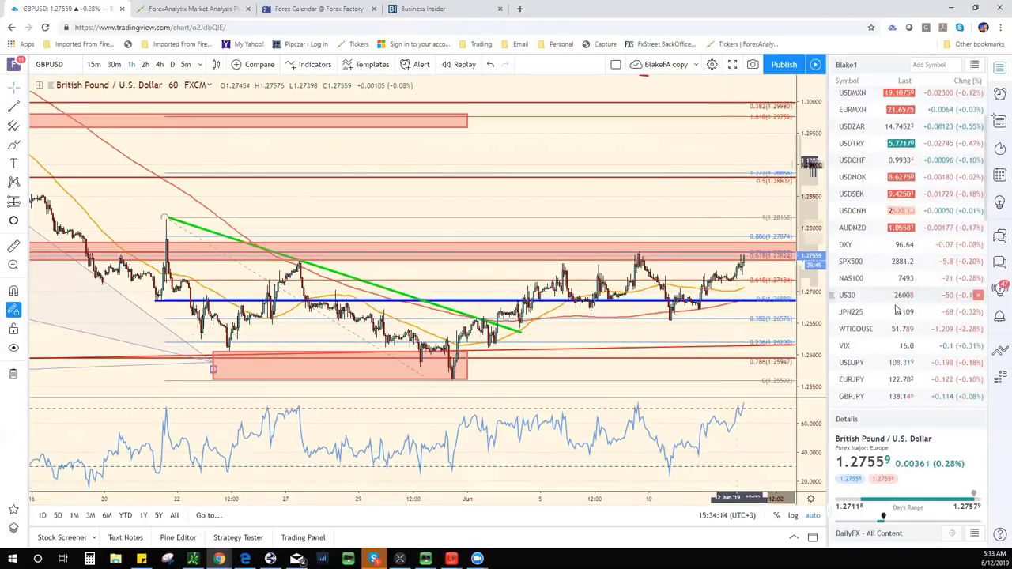
{"action": "scroll", "coordinate": [893, 316], "scroll_direction": "down", "scroll_amount": 8}
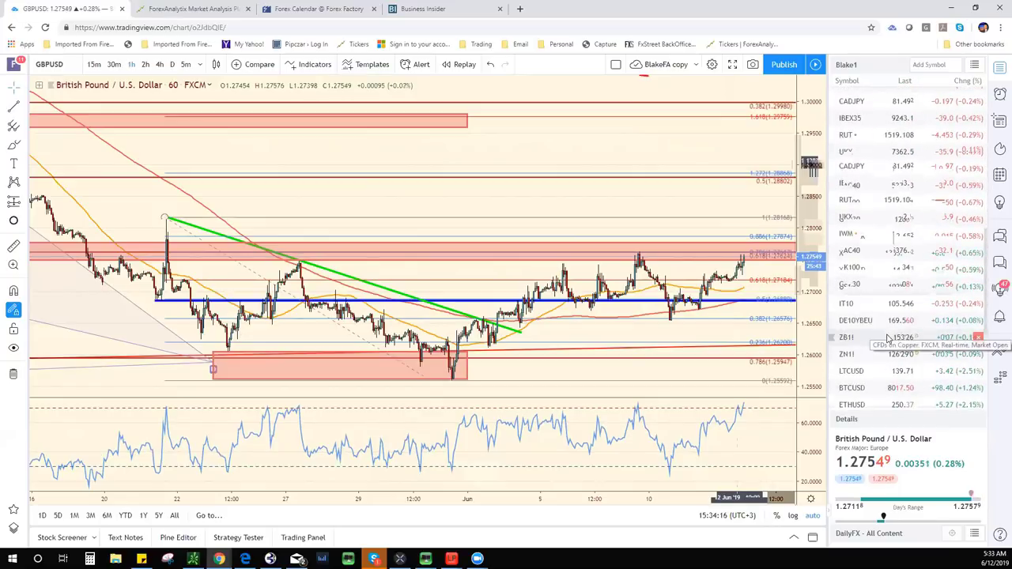
{"action": "left_click", "coordinate": [880, 358]}
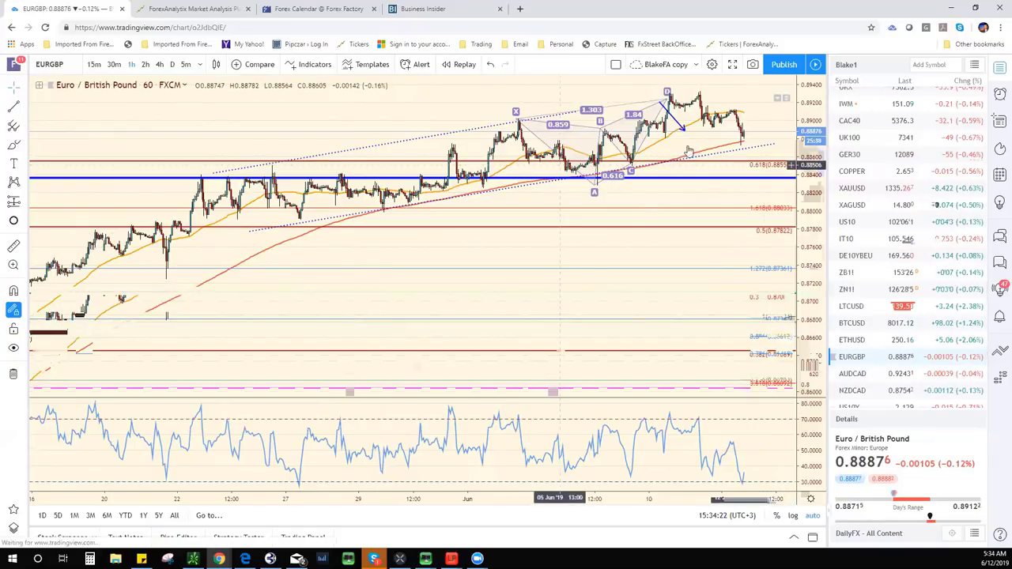
{"action": "left_click", "coordinate": [622, 123]}
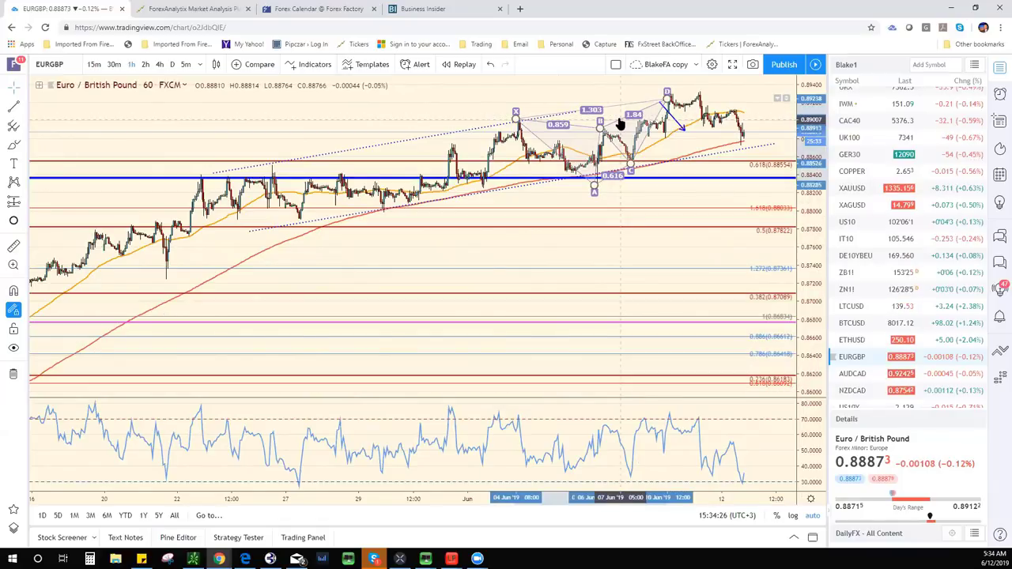
{"action": "key", "text": "Delete"}
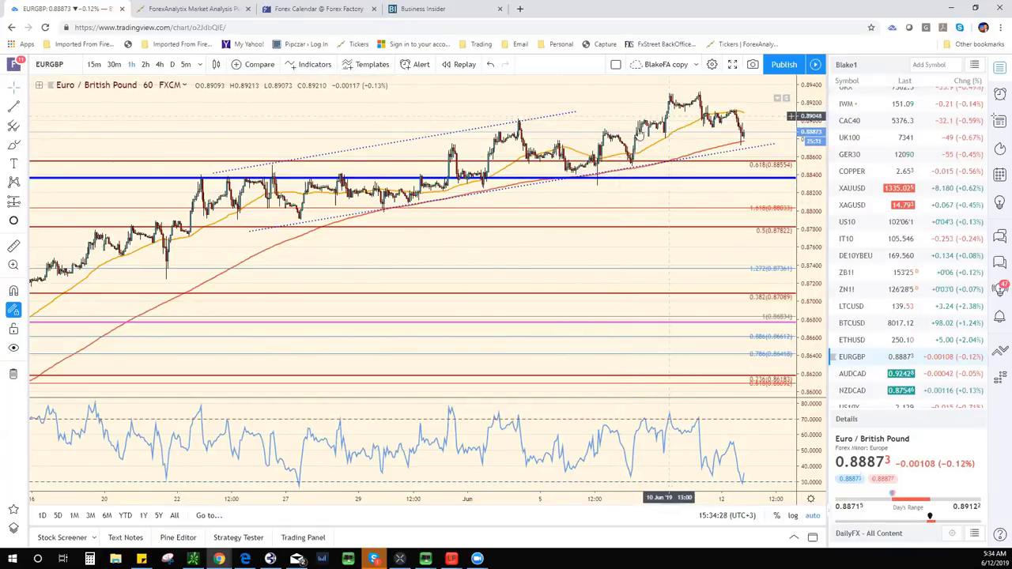
Apply the saved red style to the dotted rising trendline and move it onto the recent highs
{"action": "left_click", "coordinate": [506, 189]}
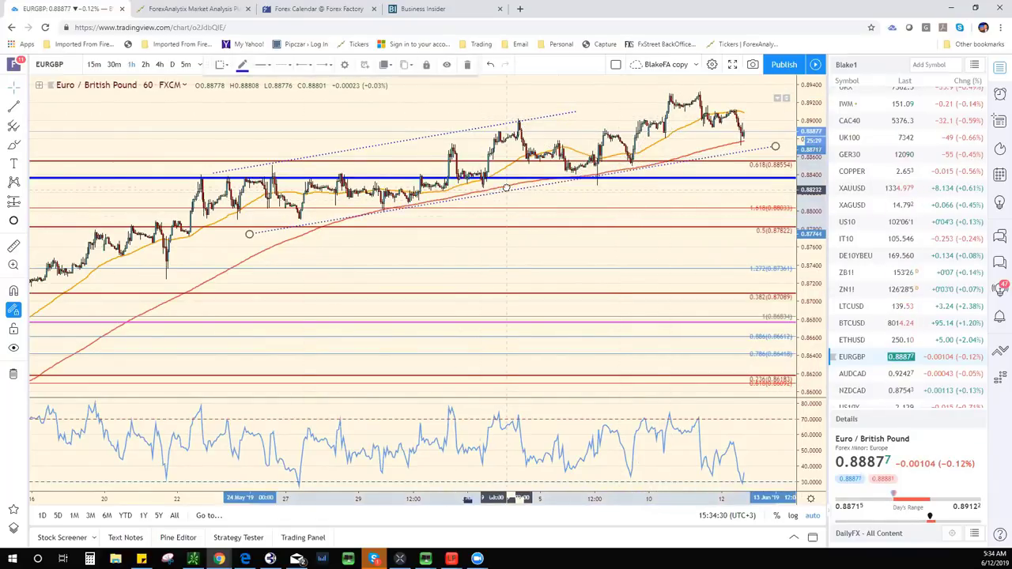
{"action": "scroll", "coordinate": [486, 193], "scroll_direction": "down", "scroll_amount": 5}
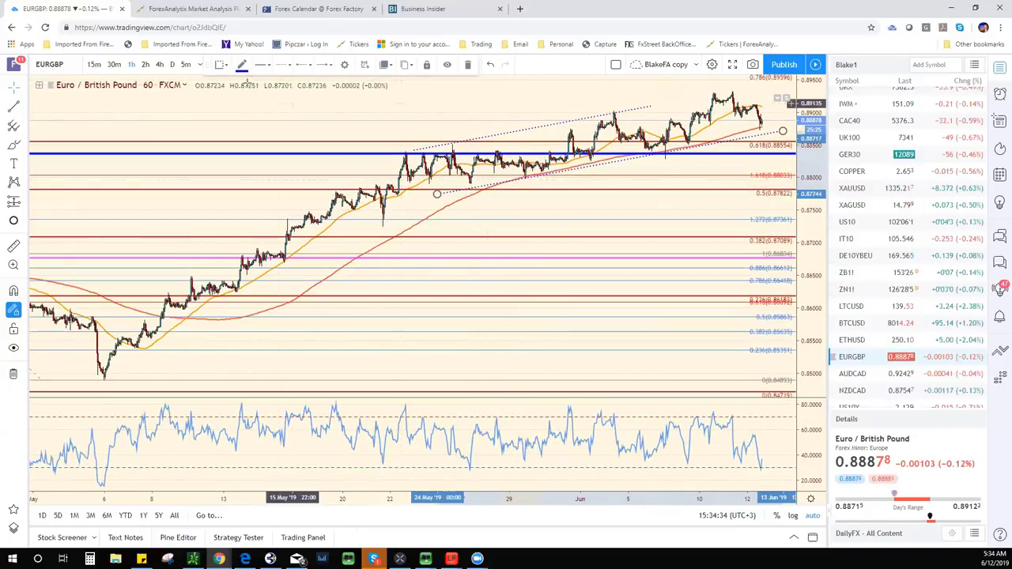
{"action": "left_click", "coordinate": [221, 65]}
{"action": "left_click", "coordinate": [229, 117]}
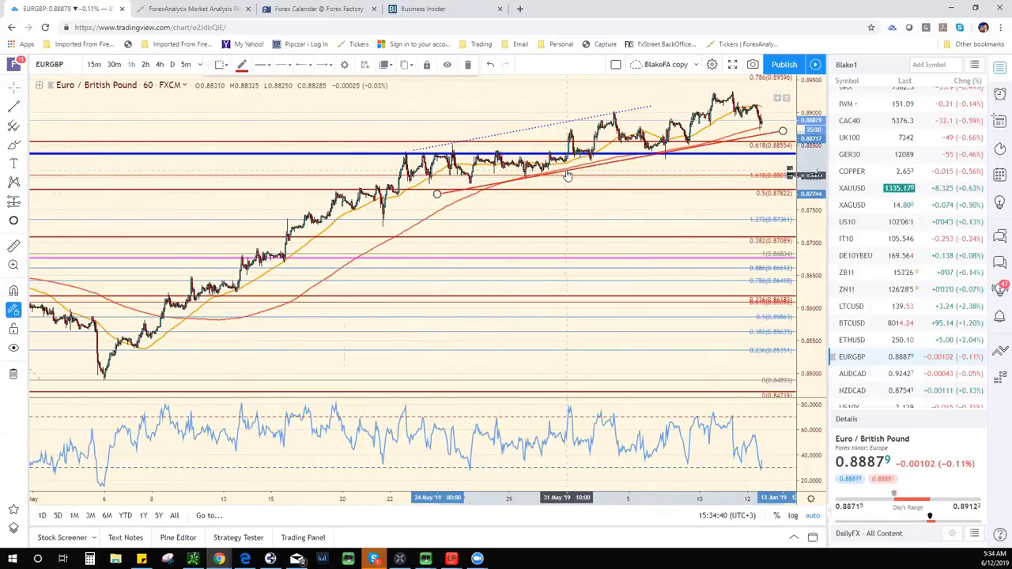
{"action": "left_click_drag", "start_coordinate": [567, 176], "coordinate": [528, 134]}
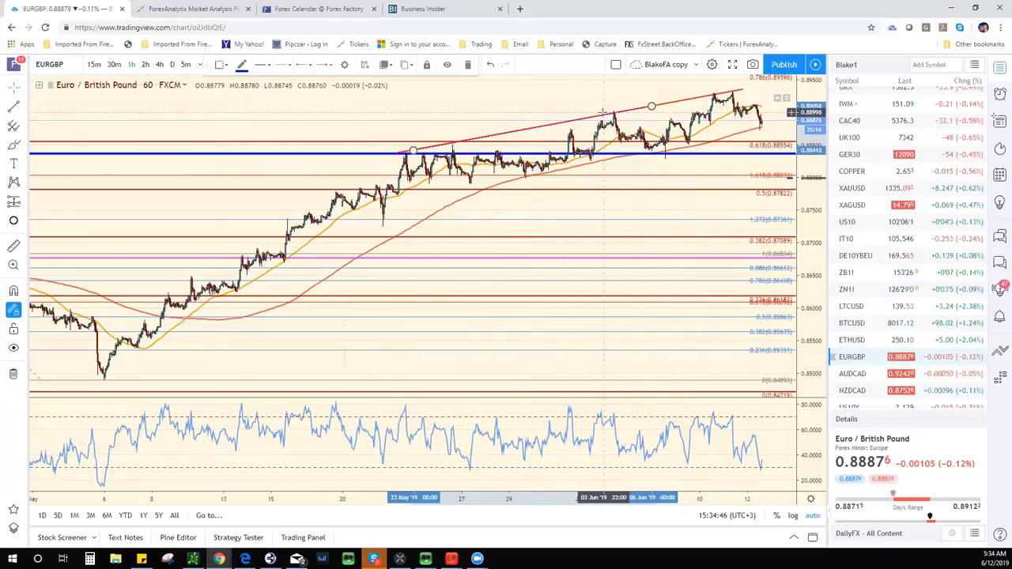
{"action": "left_click", "coordinate": [672, 104]}
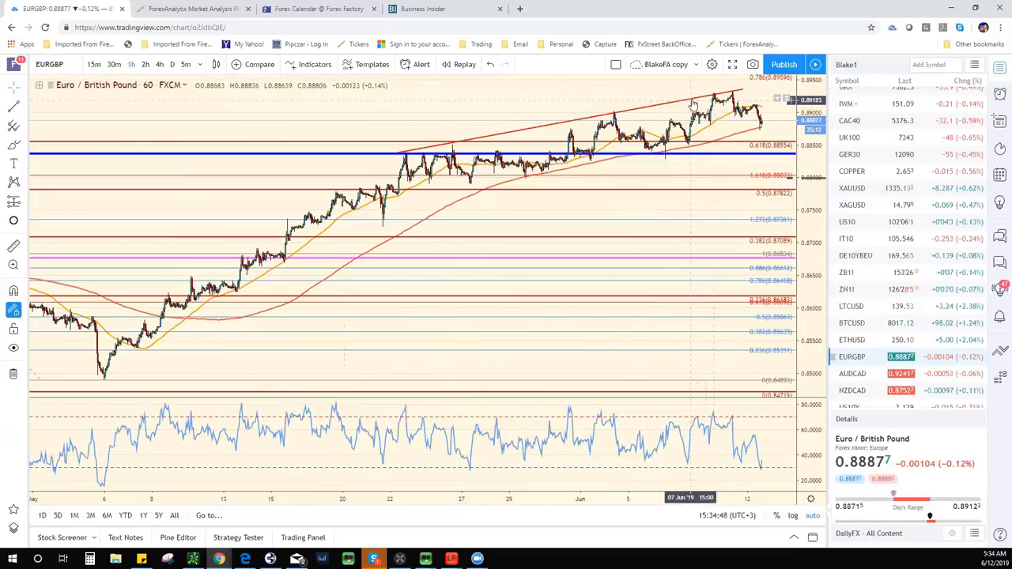
Give the red trendline the thickest line width and extend its right end slightly
{"action": "left_click", "coordinate": [692, 104]}
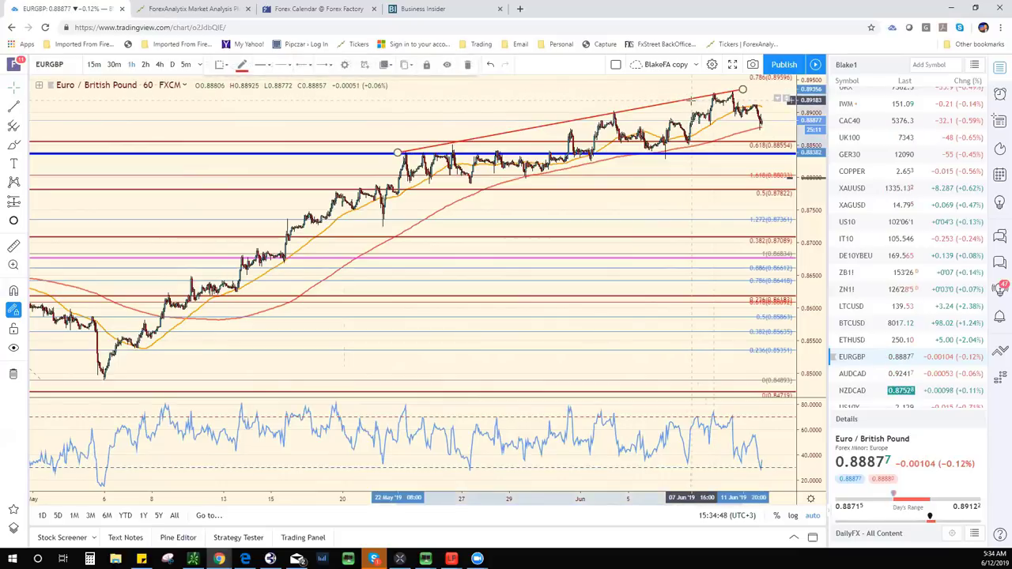
{"action": "left_click", "coordinate": [289, 65]}
{"action": "left_click", "coordinate": [324, 87]}
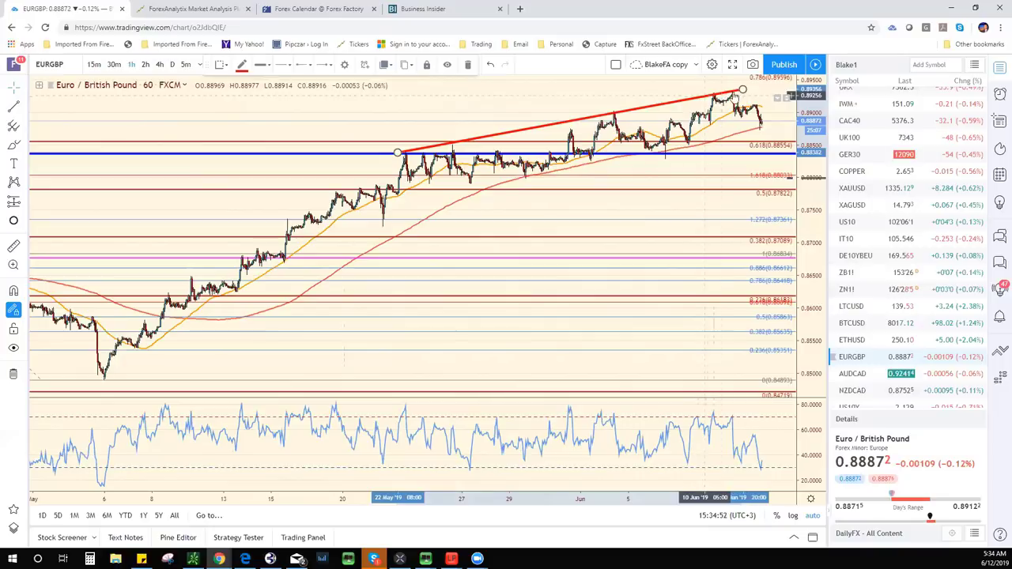
{"action": "left_click_drag", "start_coordinate": [760, 82], "coordinate": [762, 82]}
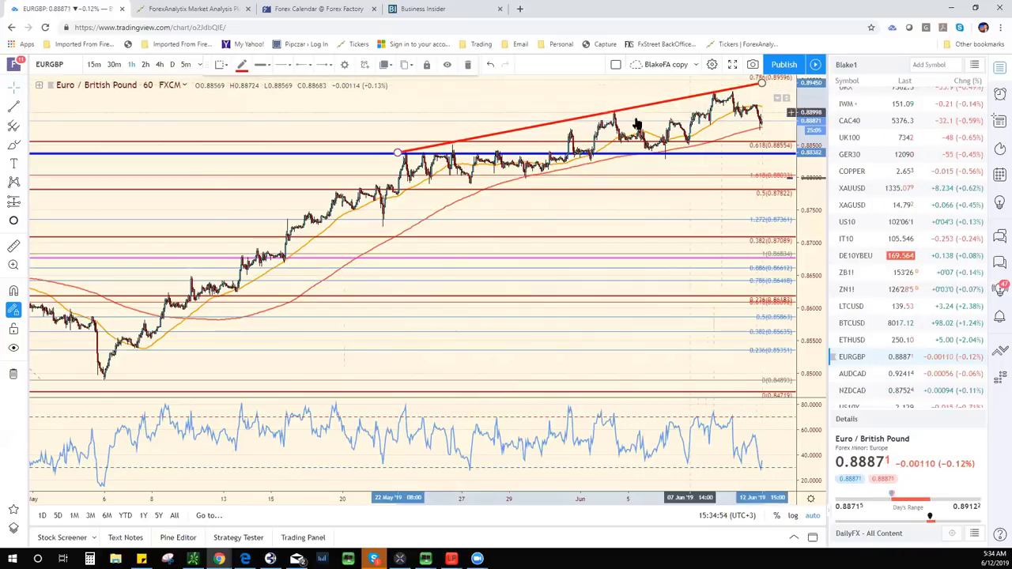
Clone the red trendline and drag the copy lower to form a rising channel
{"action": "right_click", "coordinate": [669, 101]}
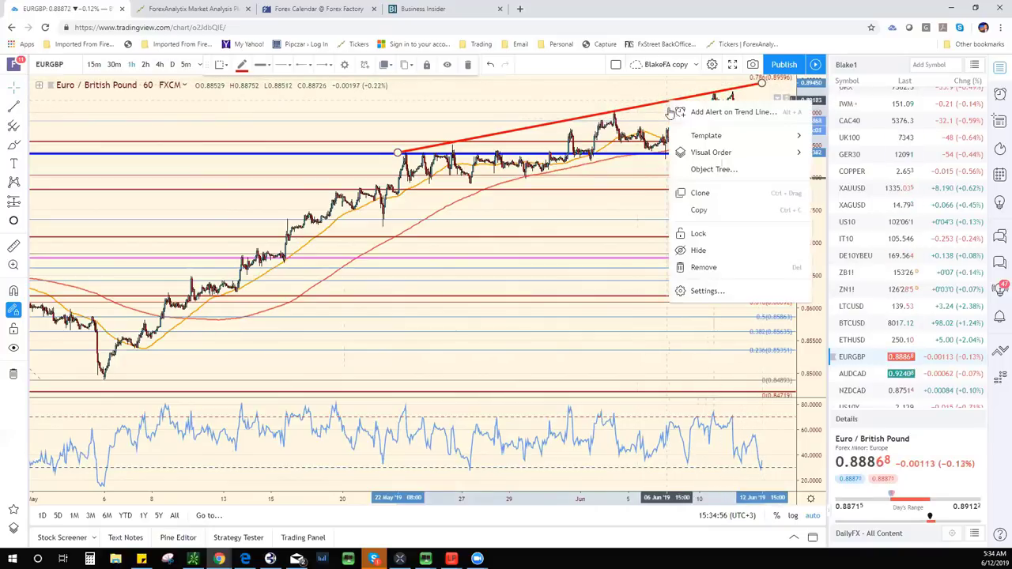
{"action": "left_click", "coordinate": [726, 194]}
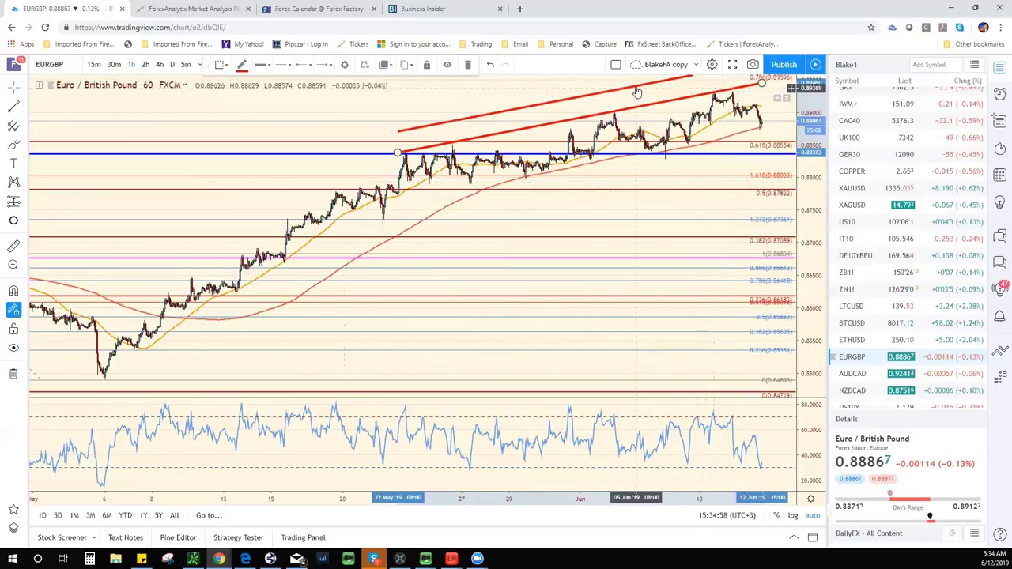
{"action": "left_click_drag", "start_coordinate": [635, 96], "coordinate": [651, 154]}
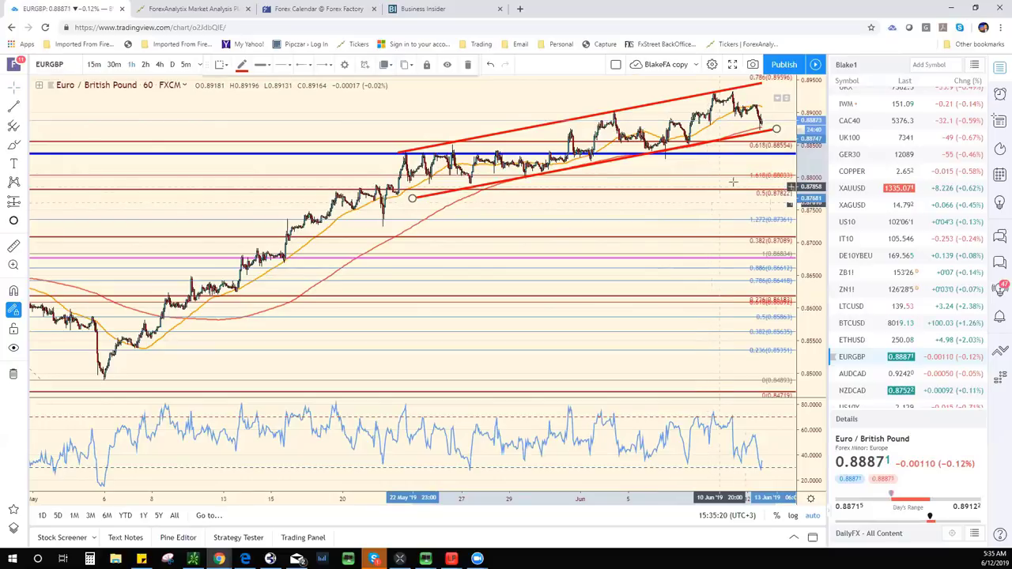
{"action": "scroll", "coordinate": [859, 169], "scroll_direction": "down", "scroll_amount": 5}
{"action": "scroll", "coordinate": [859, 170], "scroll_direction": "up", "scroll_amount": 5}
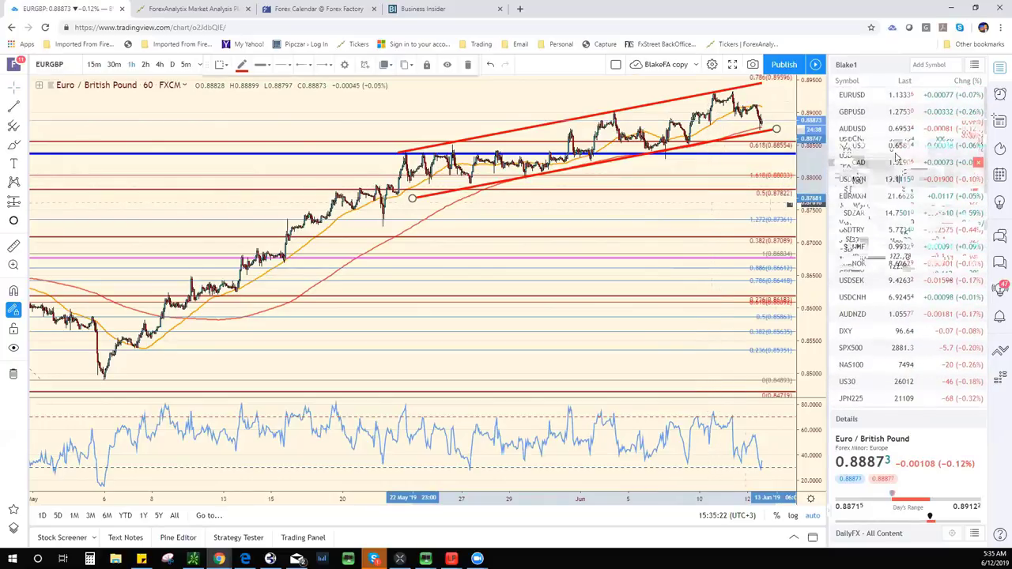
Check the GBPUSD chart, step up to EURUSD, and scroll the watchlist toward USDJPY
{"action": "left_click", "coordinate": [852, 111]}
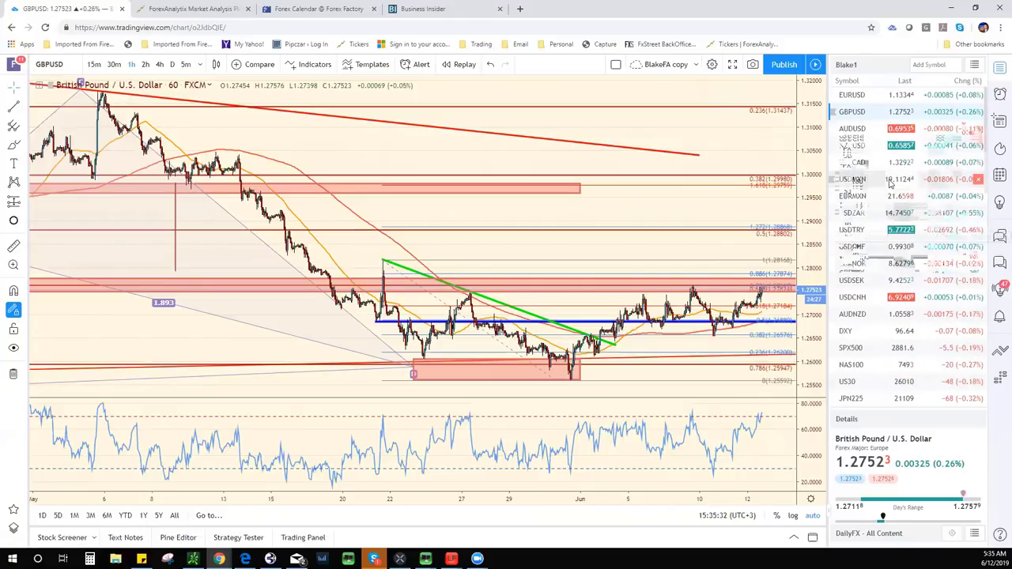
{"action": "key", "text": "Up"}
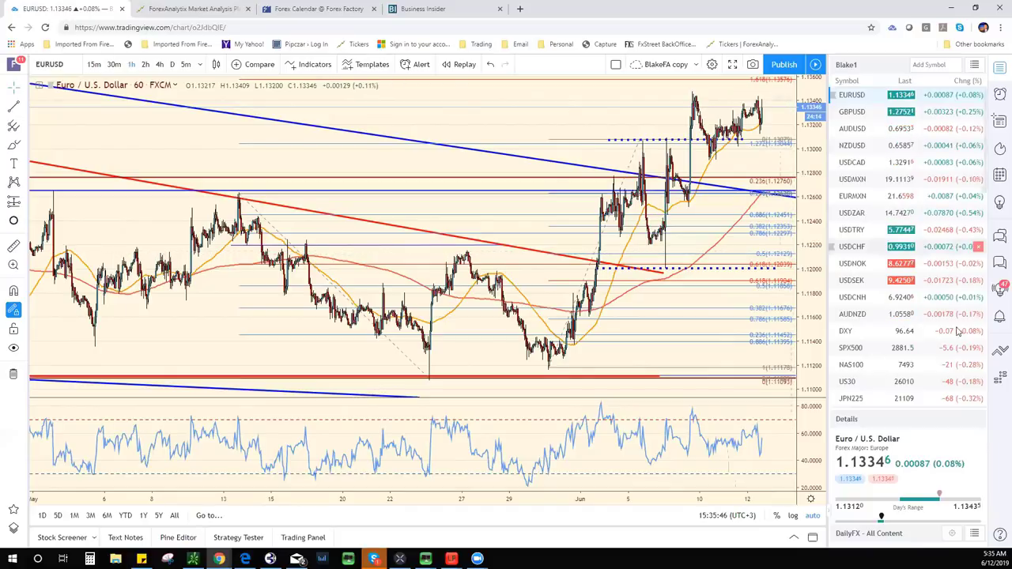
{"action": "scroll", "coordinate": [899, 372], "scroll_direction": "down", "scroll_amount": 3}
Zoom into recent USDJPY price action, then load the AUDUSD chart from the watchlist
{"action": "left_click", "coordinate": [896, 341]}
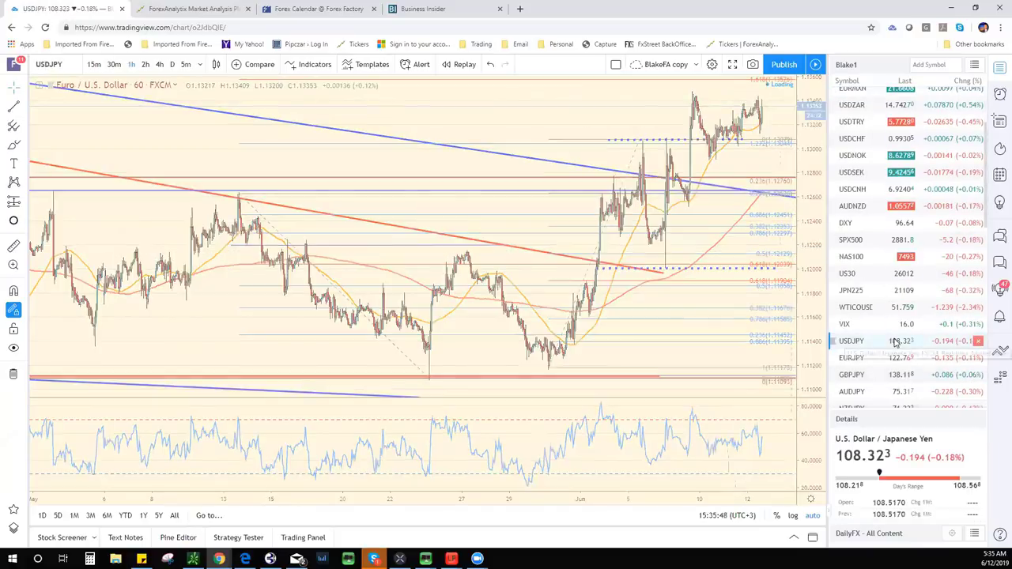
{"action": "scroll", "coordinate": [675, 377], "scroll_direction": "up", "scroll_amount": 3}
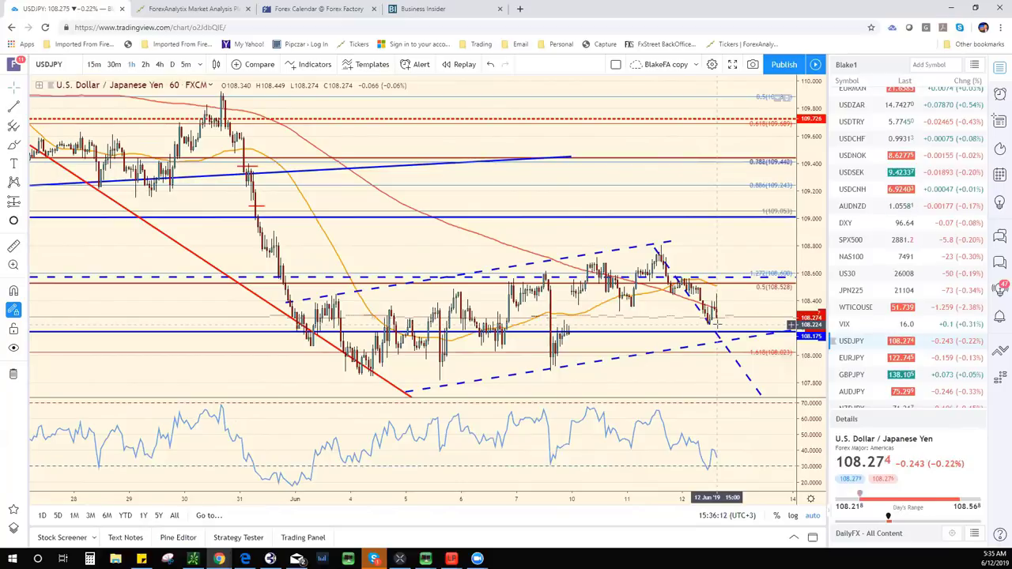
{"action": "scroll", "coordinate": [892, 182], "scroll_direction": "up", "scroll_amount": 1}
{"action": "scroll", "coordinate": [892, 182], "scroll_direction": "up", "scroll_amount": 1}
{"action": "left_click", "coordinate": [870, 128]}
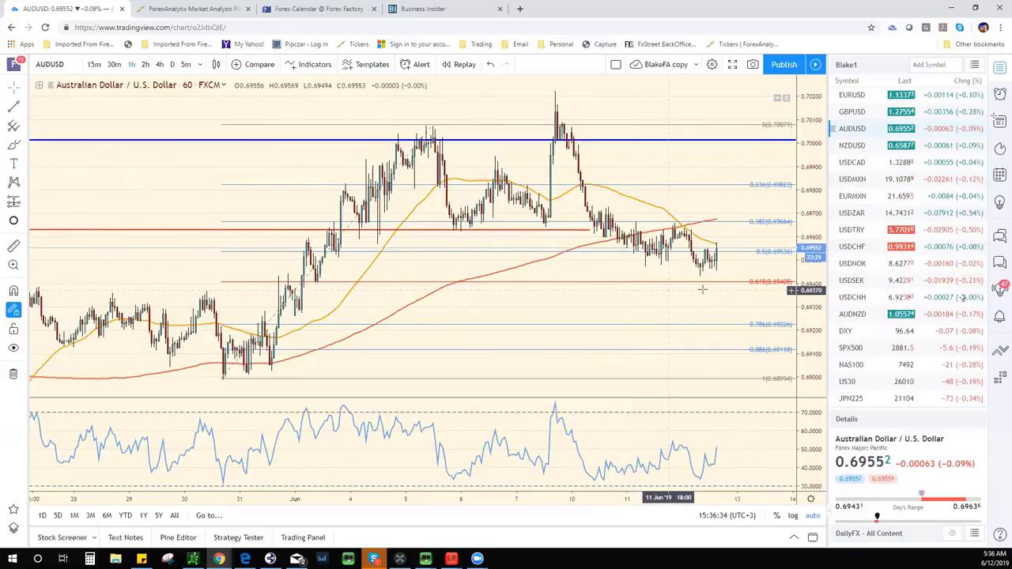
Glance at the NZDUSD and USDCAD charts from the watchlist
{"action": "left_click", "coordinate": [901, 145]}
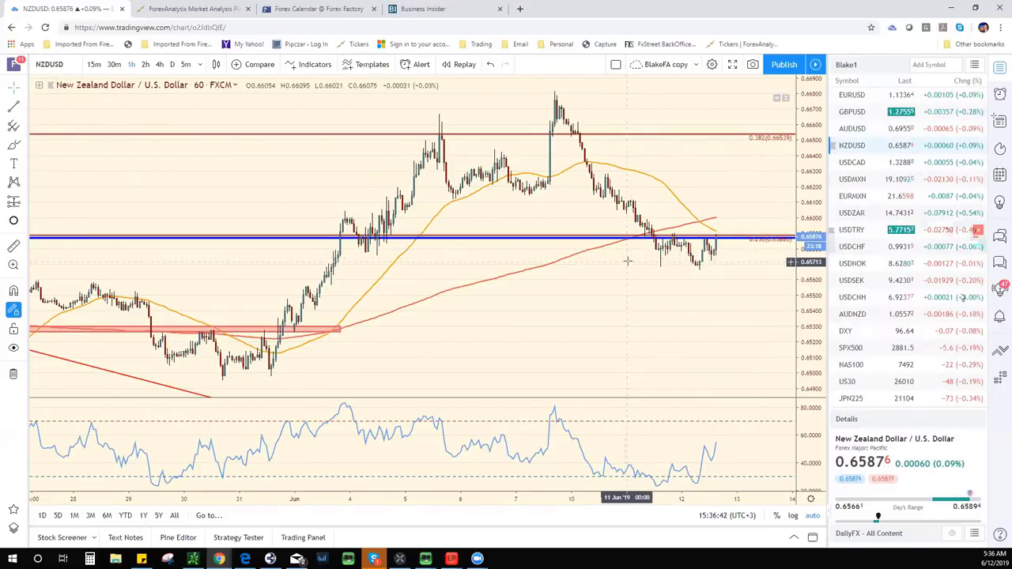
{"action": "left_click", "coordinate": [907, 165]}
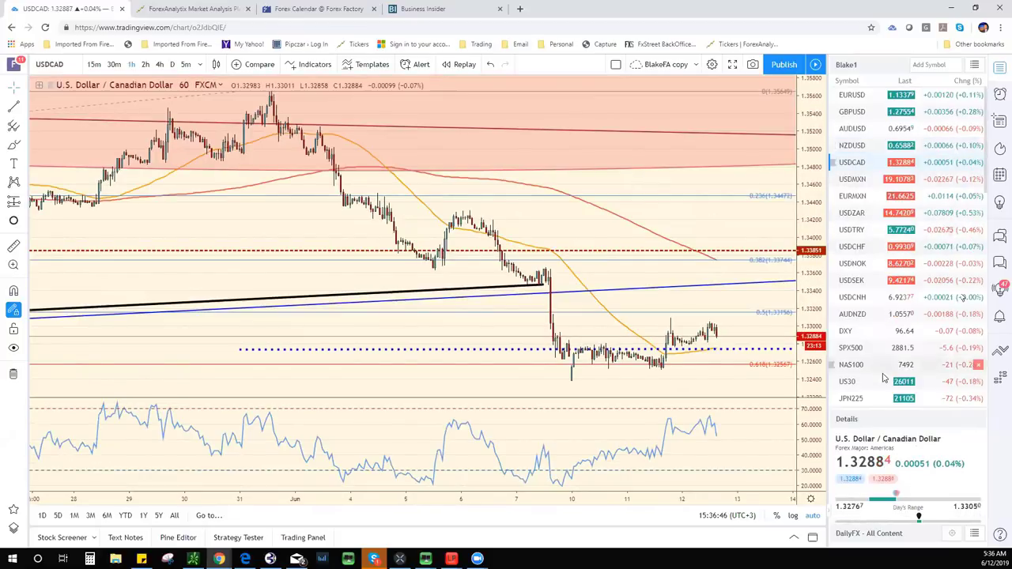
{"action": "scroll", "coordinate": [884, 378], "scroll_direction": "down", "scroll_amount": 3}
Zoom the USDJPY hourly chart in and out, then load GBPUSD
{"action": "left_click", "coordinate": [884, 362]}
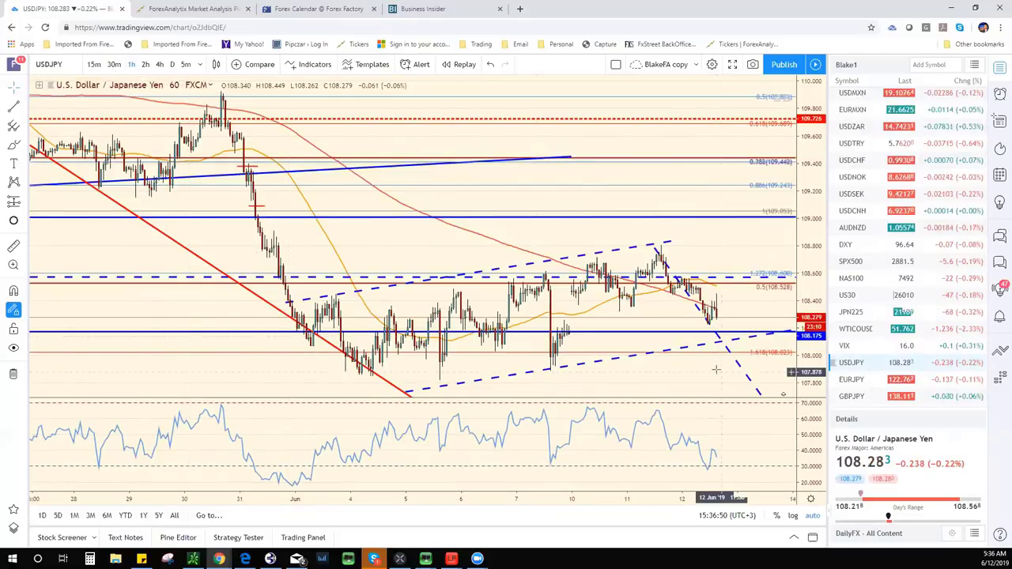
{"action": "scroll", "coordinate": [716, 369], "scroll_direction": "up", "scroll_amount": 3}
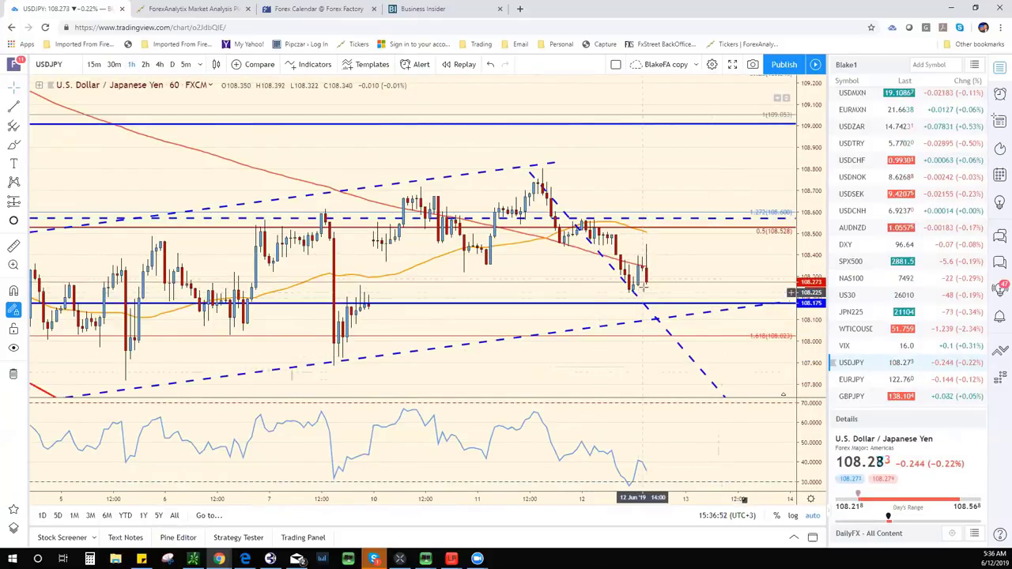
{"action": "scroll", "coordinate": [790, 300], "scroll_direction": "down", "scroll_amount": 2}
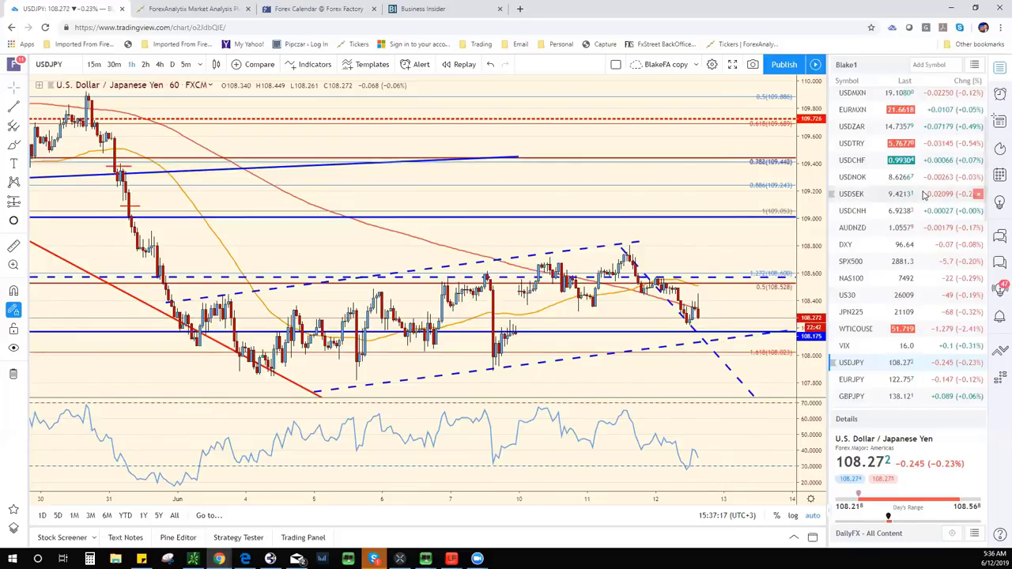
{"action": "scroll", "coordinate": [921, 158], "scroll_direction": "up", "scroll_amount": 2}
{"action": "left_click", "coordinate": [918, 114]}
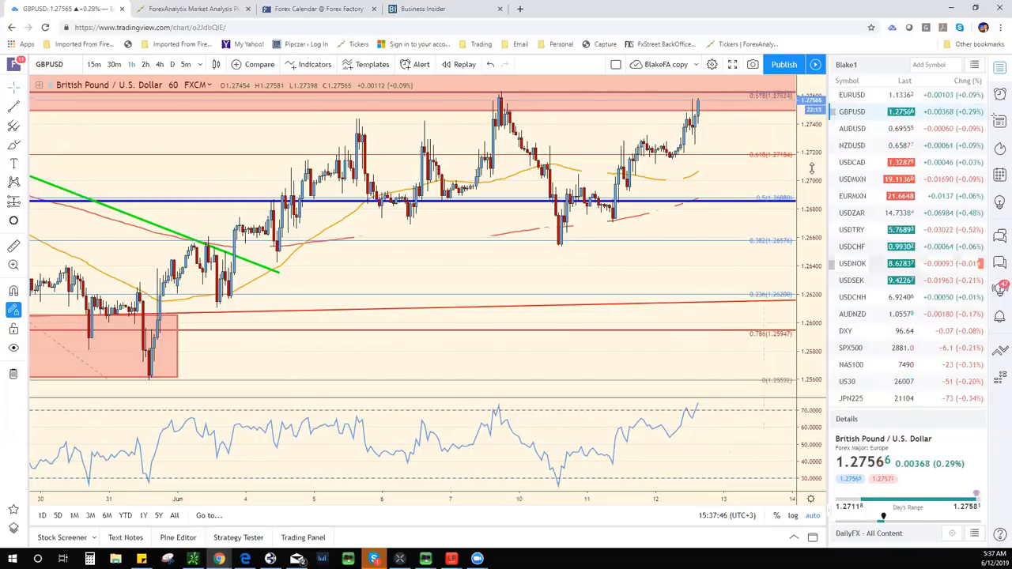
View GBPAUD on daily candles, then switch the chart to GBPNZD
{"action": "scroll", "coordinate": [885, 302], "scroll_direction": "down", "scroll_amount": 5}
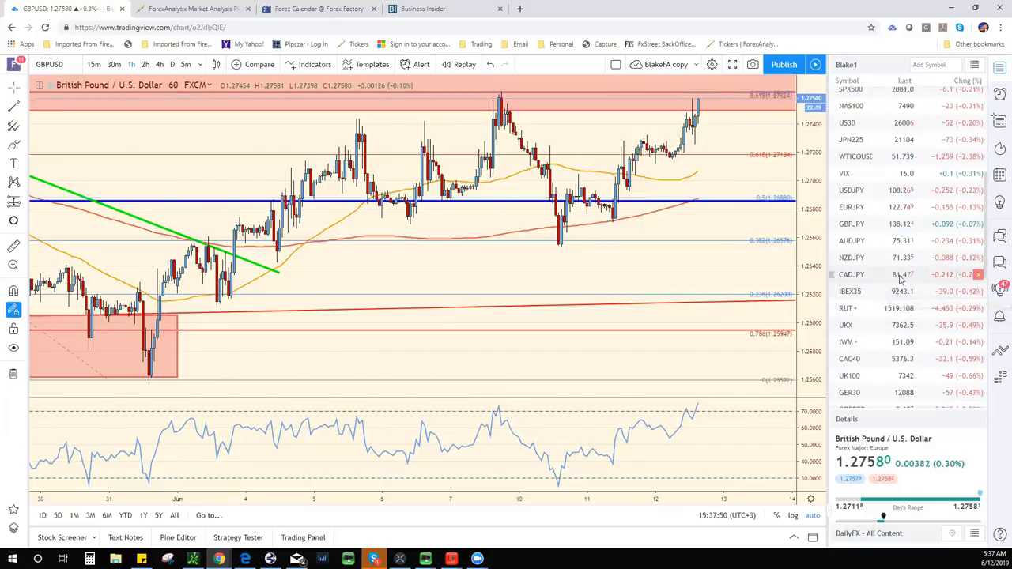
{"action": "scroll", "coordinate": [900, 279], "scroll_direction": "down", "scroll_amount": 3}
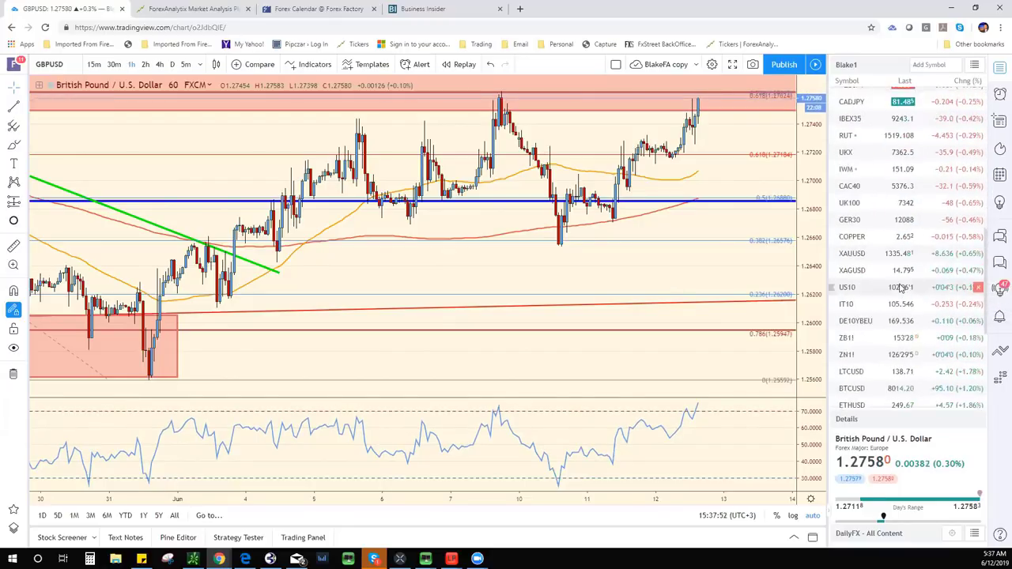
{"action": "scroll", "coordinate": [900, 287], "scroll_direction": "down", "scroll_amount": 4}
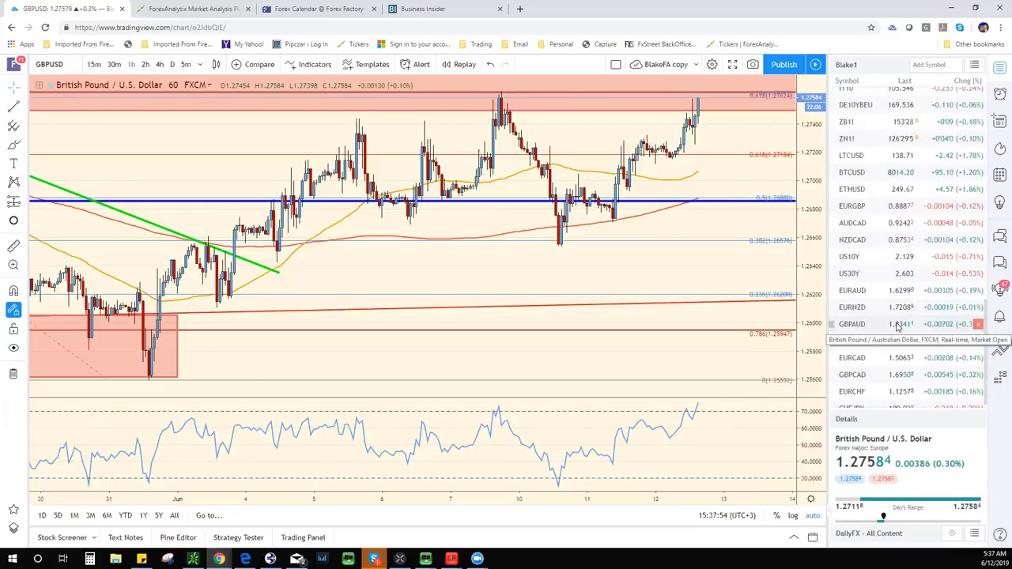
{"action": "left_click", "coordinate": [897, 326]}
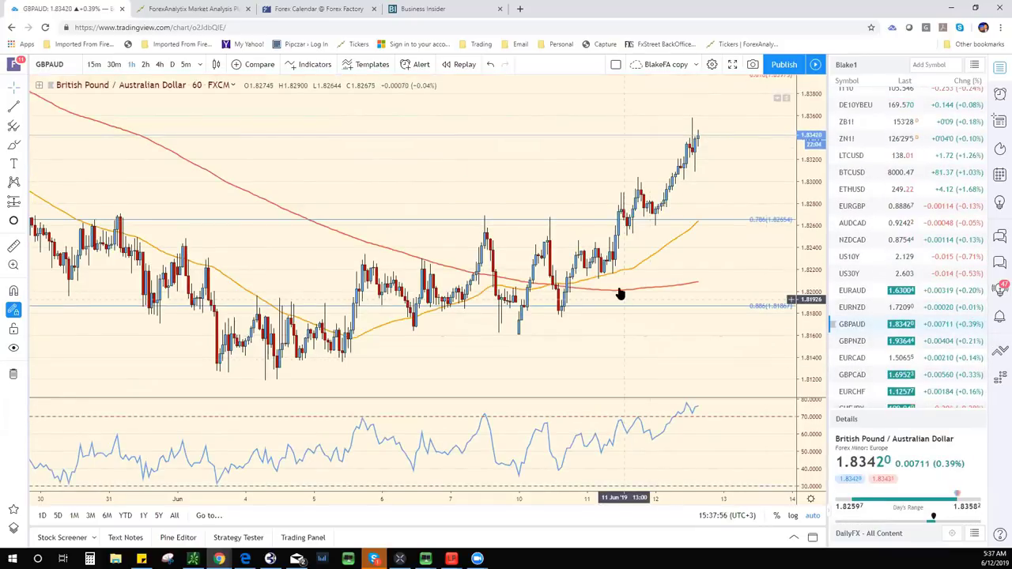
{"action": "left_click", "coordinate": [173, 64]}
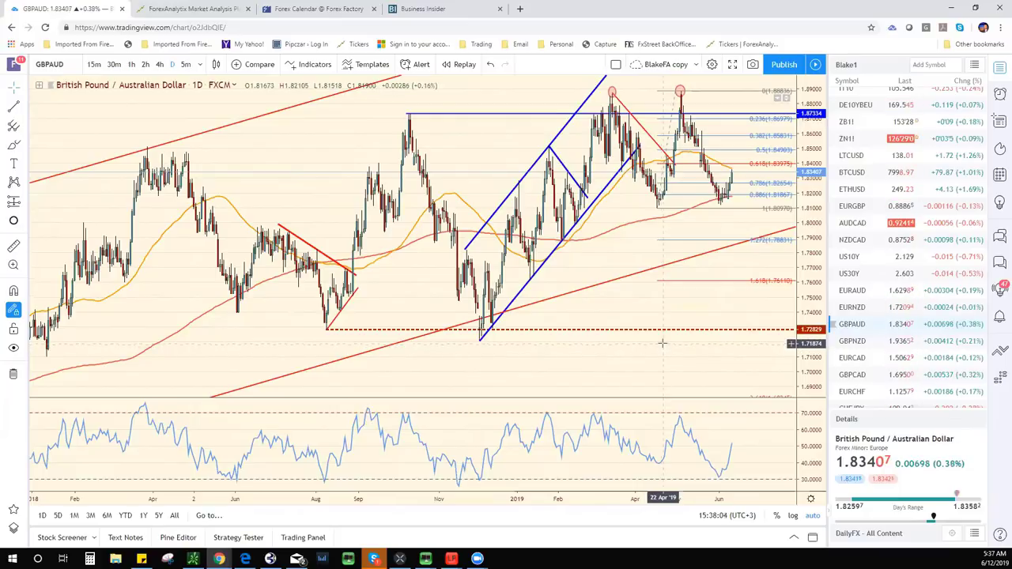
{"action": "left_click", "coordinate": [870, 342]}
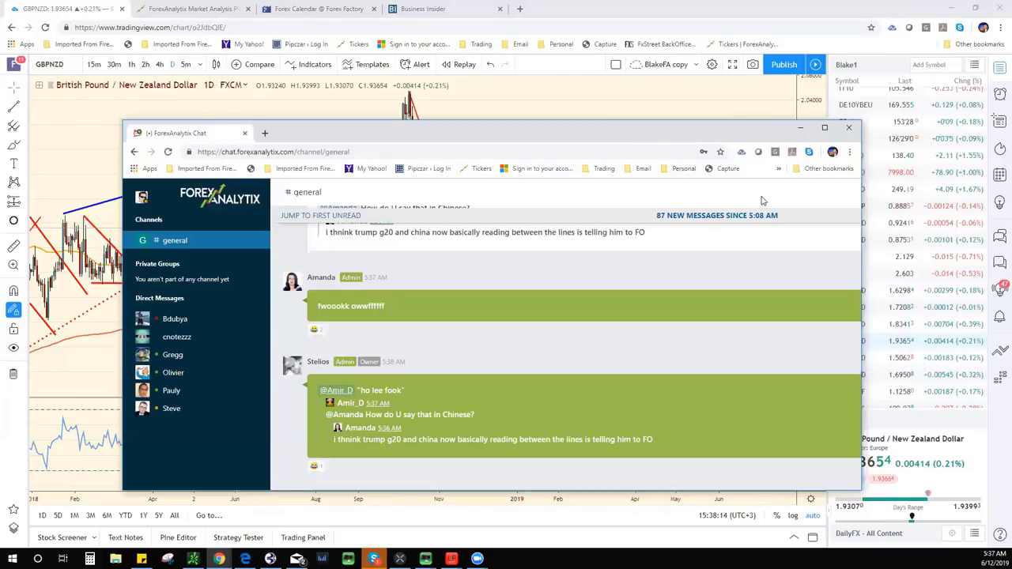
Maximize the chat and view the shared cable 12=6 .png image from the files list
{"action": "left_click", "coordinate": [825, 128]}
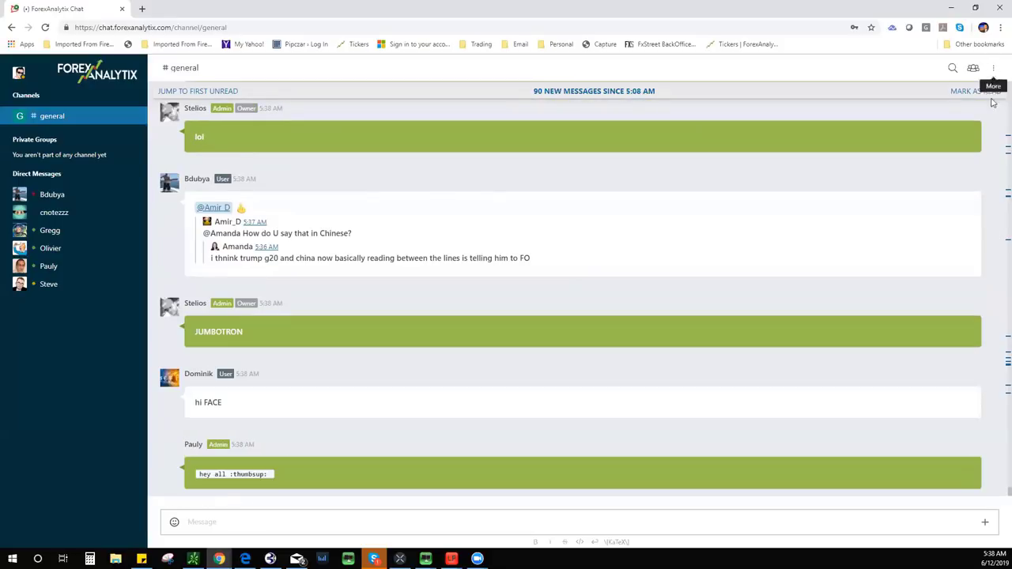
{"action": "left_click", "coordinate": [993, 68]}
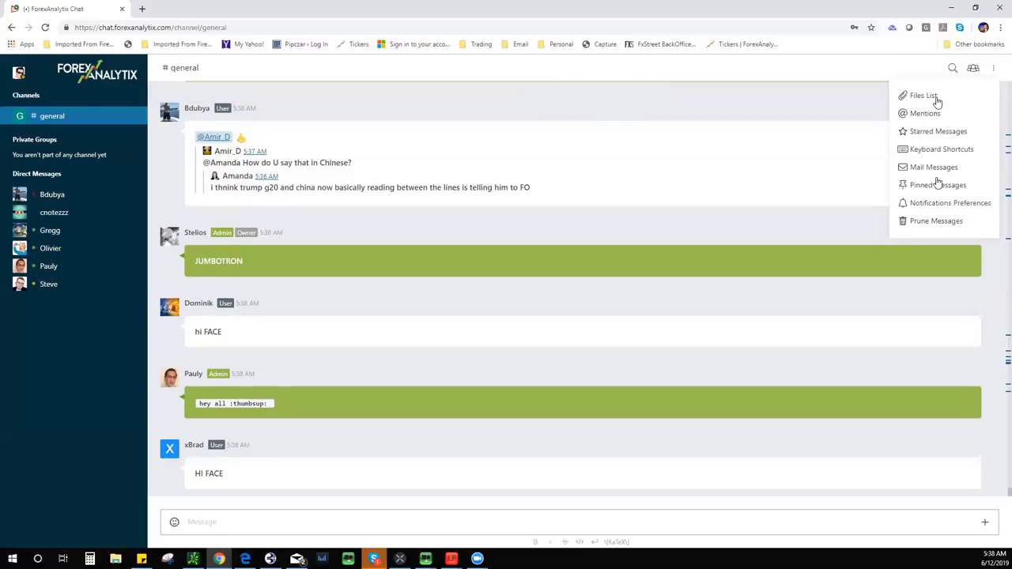
{"action": "left_click", "coordinate": [923, 96]}
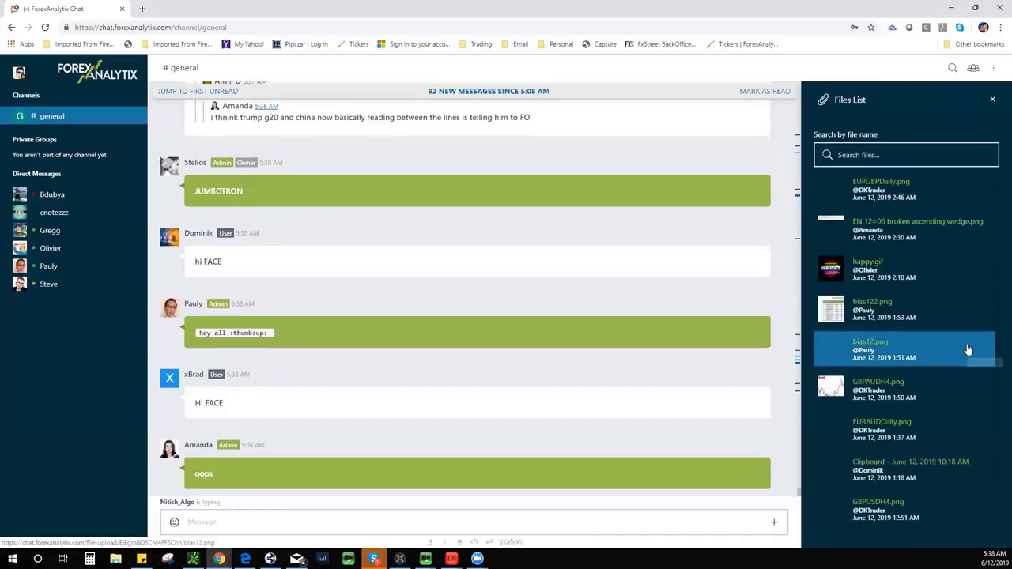
{"action": "scroll", "coordinate": [965, 294], "scroll_direction": "down", "scroll_amount": 2}
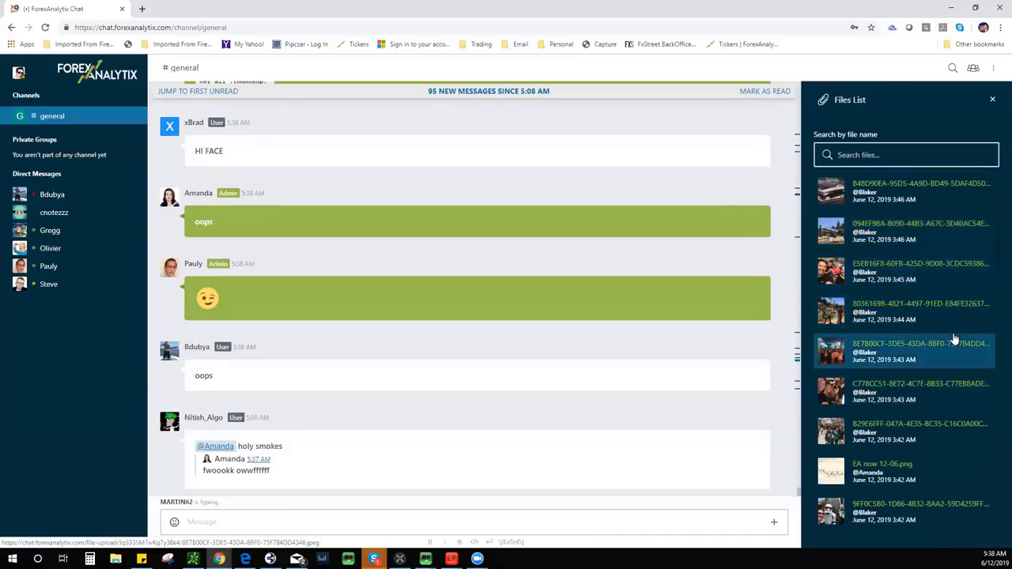
{"action": "scroll", "coordinate": [945, 333], "scroll_direction": "down", "scroll_amount": 1}
{"action": "scroll", "coordinate": [943, 333], "scroll_direction": "up", "scroll_amount": 4}
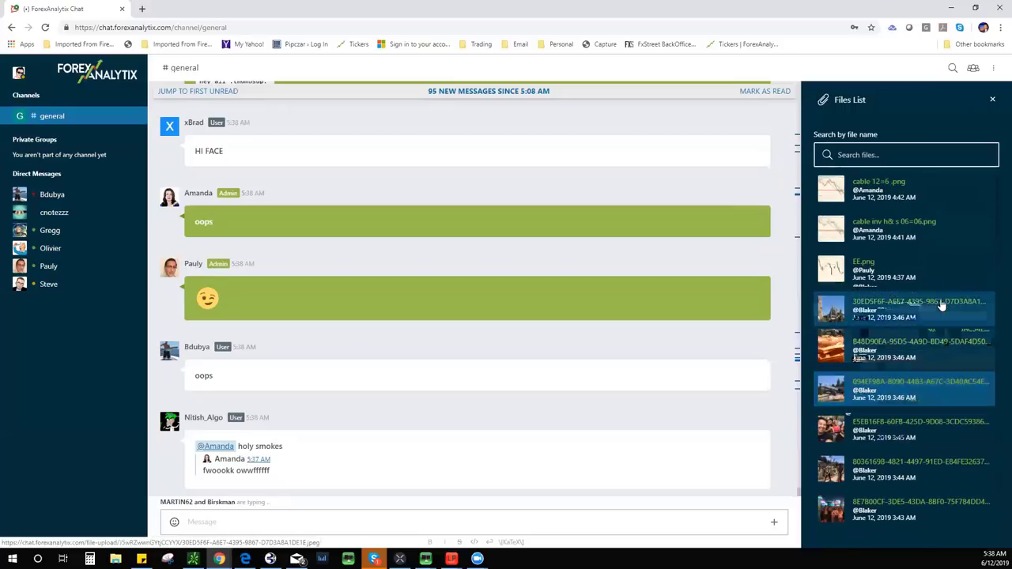
{"action": "left_click", "coordinate": [956, 192]}
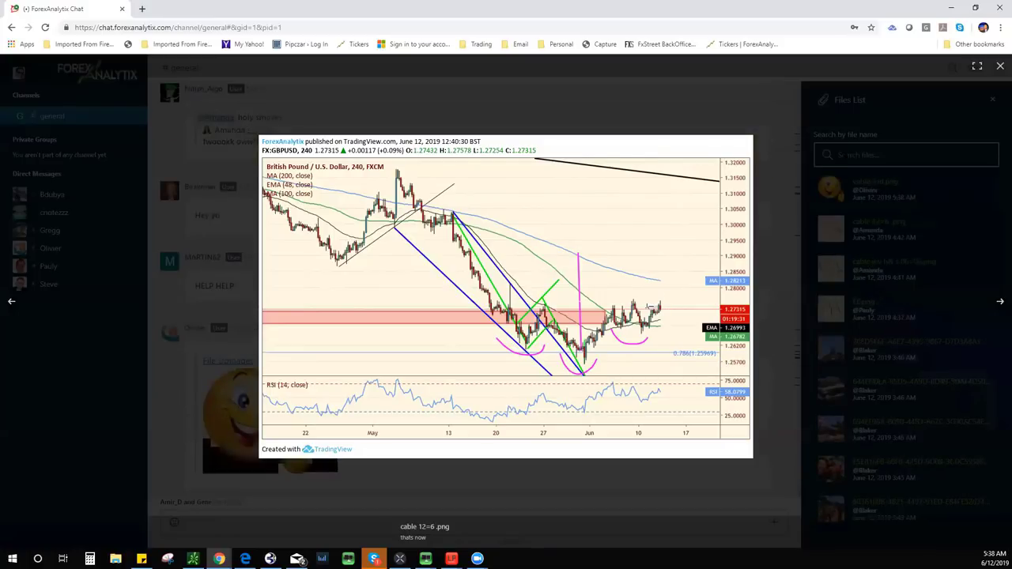
{"action": "left_click", "coordinate": [1001, 67]}
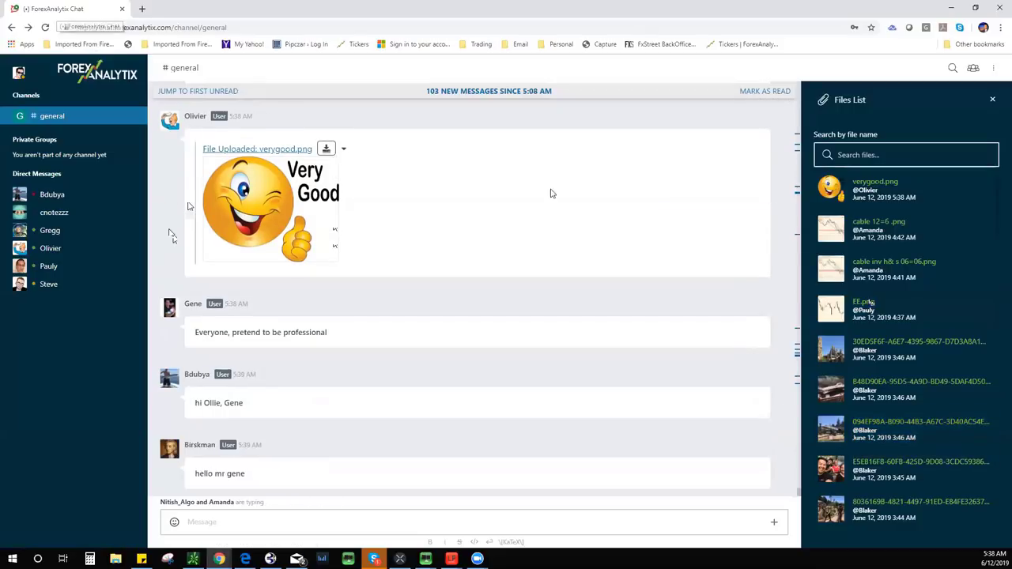
Close the files list, show channel members, and merge the chat into the main browser window
{"action": "left_click", "coordinate": [991, 103]}
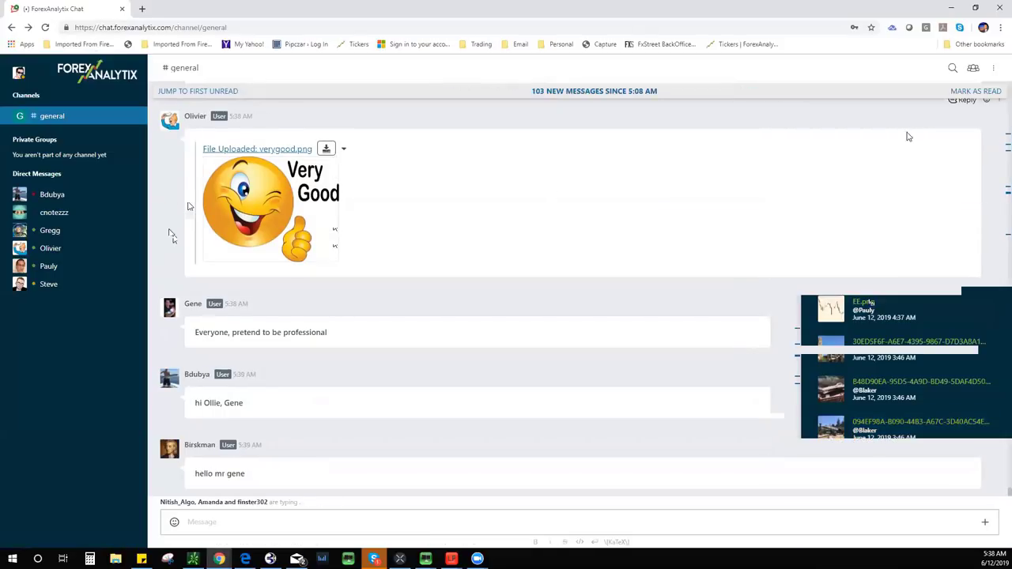
{"action": "left_click", "coordinate": [974, 69]}
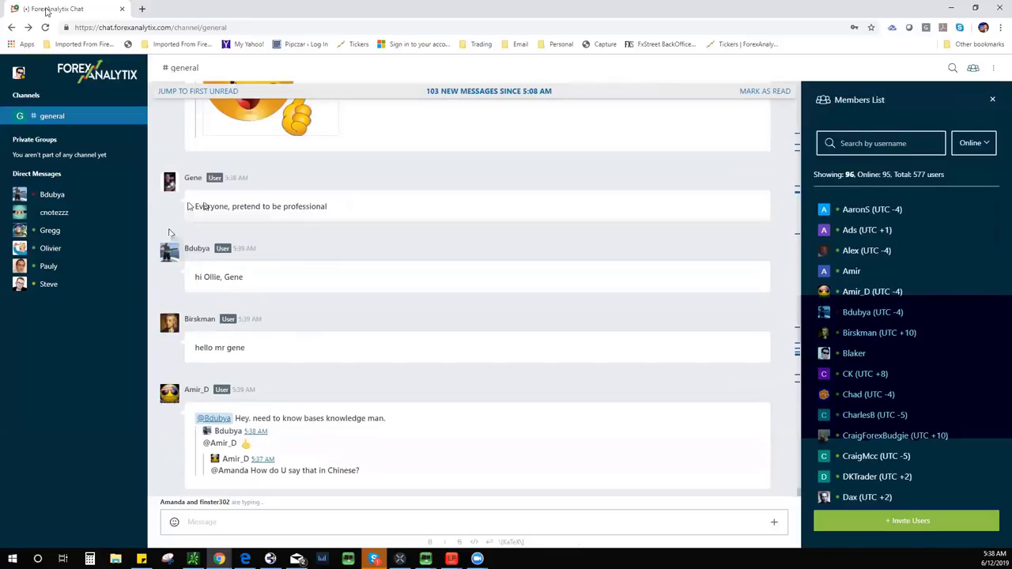
{"action": "left_click_drag", "start_coordinate": [101, 22], "coordinate": [261, 9]}
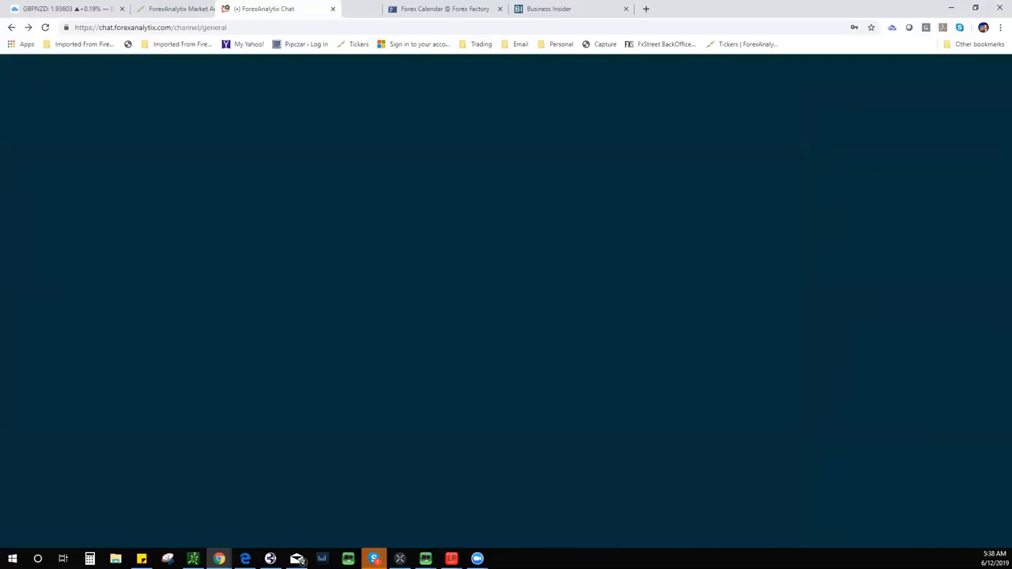
Move the chat tab aside and switch the chart to GBPUSD
{"action": "left_click_drag", "start_coordinate": [261, 8], "coordinate": [506, 237]}
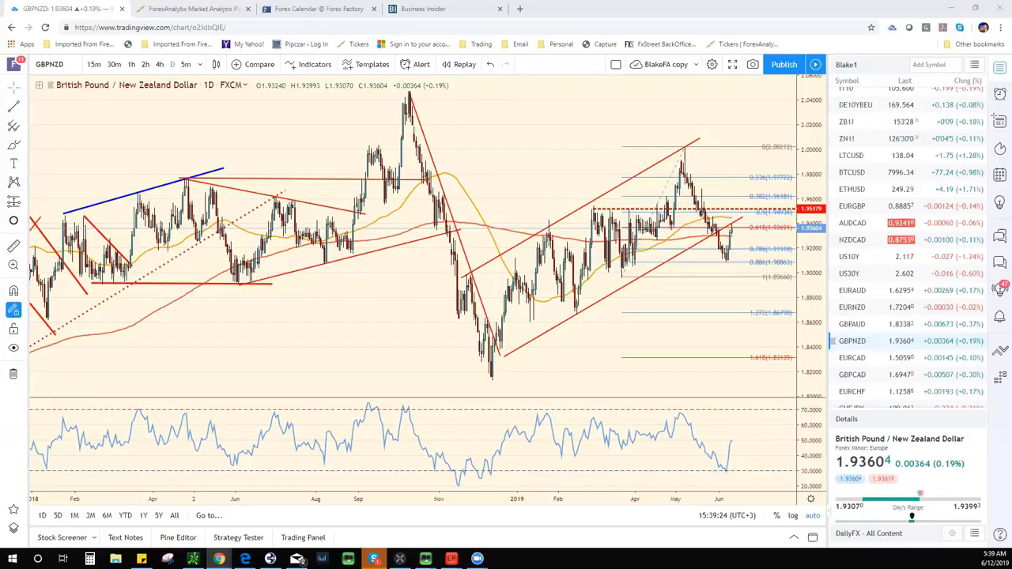
{"action": "scroll", "coordinate": [877, 183], "scroll_direction": "up", "scroll_amount": 4}
{"action": "scroll", "coordinate": [878, 181], "scroll_direction": "up", "scroll_amount": 7}
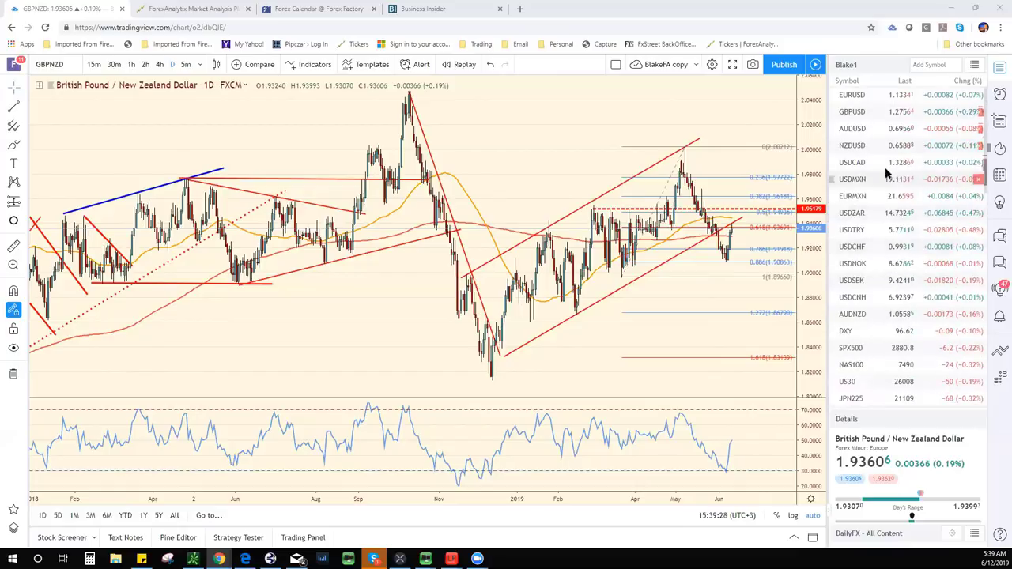
{"action": "left_click", "coordinate": [889, 112]}
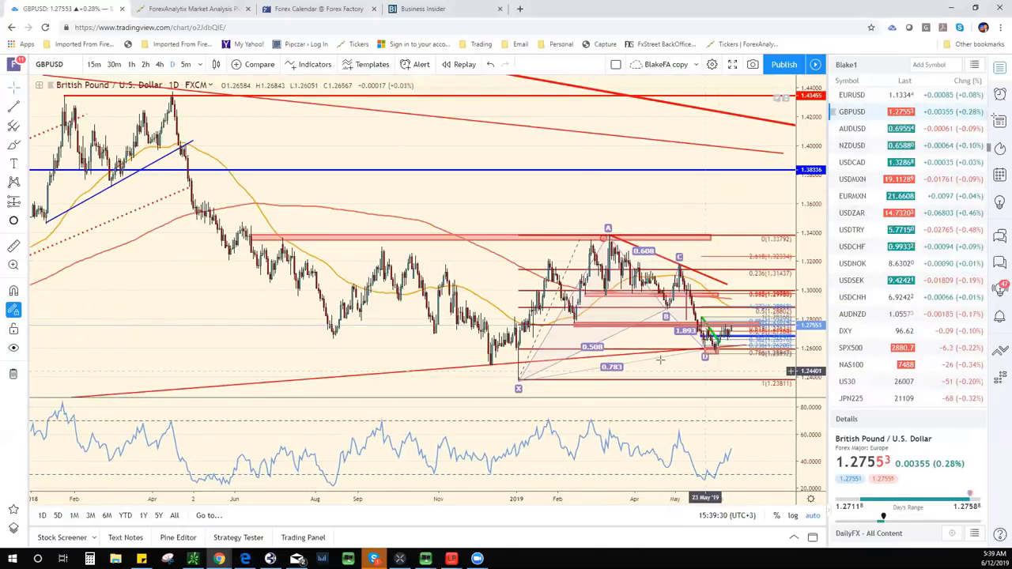
{"action": "scroll", "coordinate": [475, 372], "scroll_direction": "up", "scroll_amount": 5}
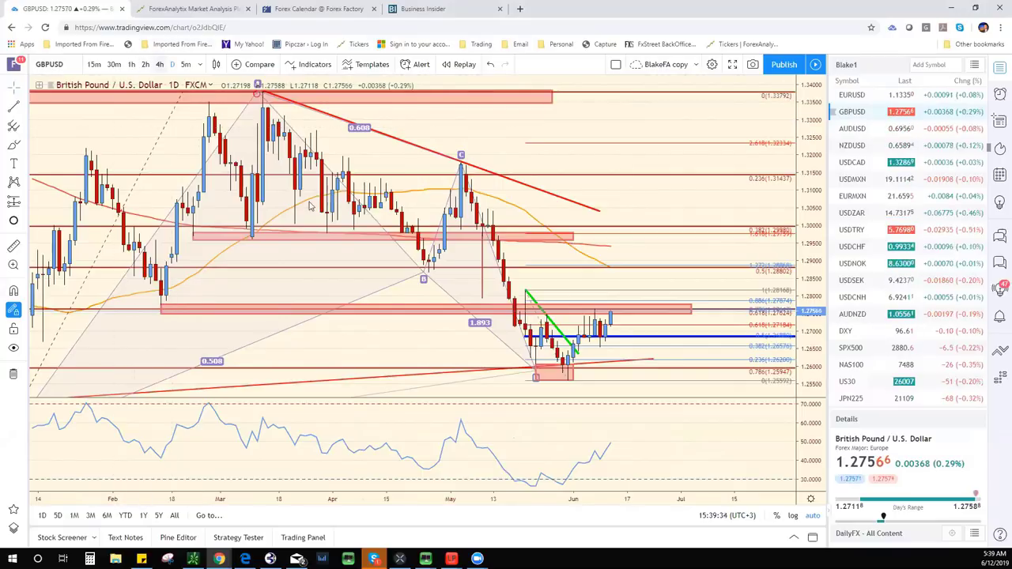
Set GBPUSD to 4-hour candles, zoom out to mid-April, and select the pink support zone
{"action": "left_click", "coordinate": [159, 64]}
{"action": "scroll", "coordinate": [643, 474], "scroll_direction": "down", "scroll_amount": 2}
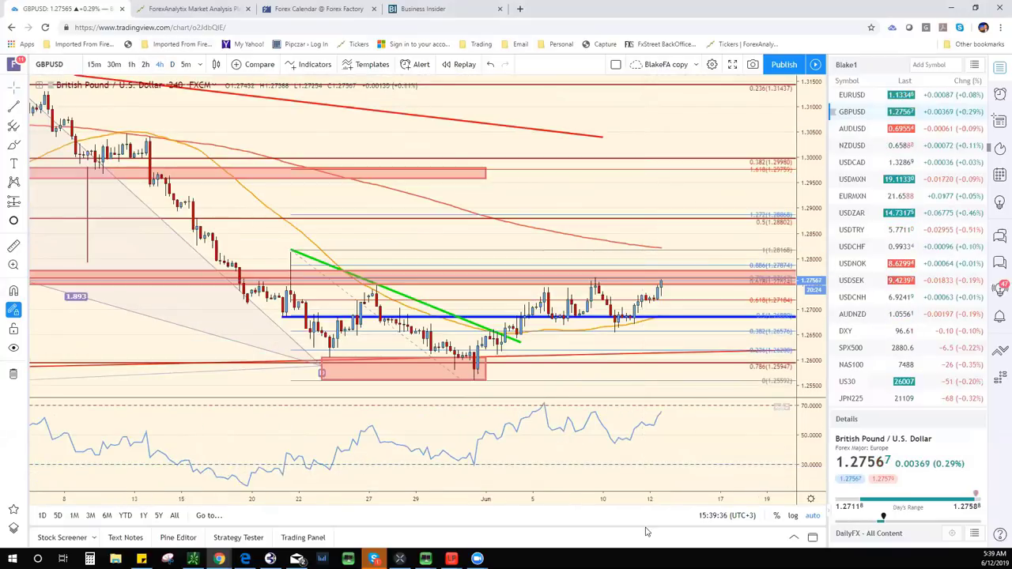
{"action": "left_click", "coordinate": [320, 370]}
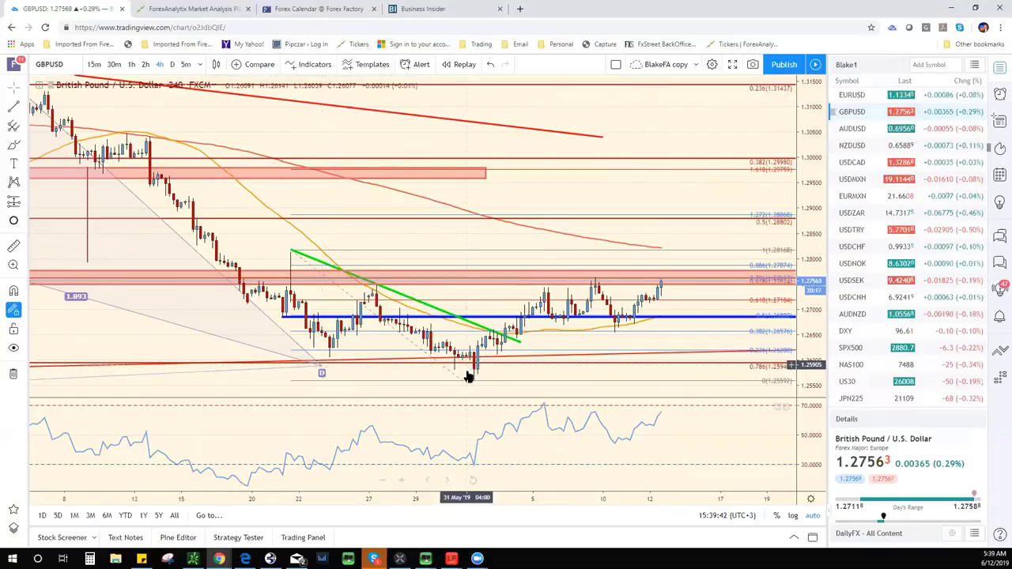
{"action": "scroll", "coordinate": [475, 443], "scroll_direction": "down", "scroll_amount": 3}
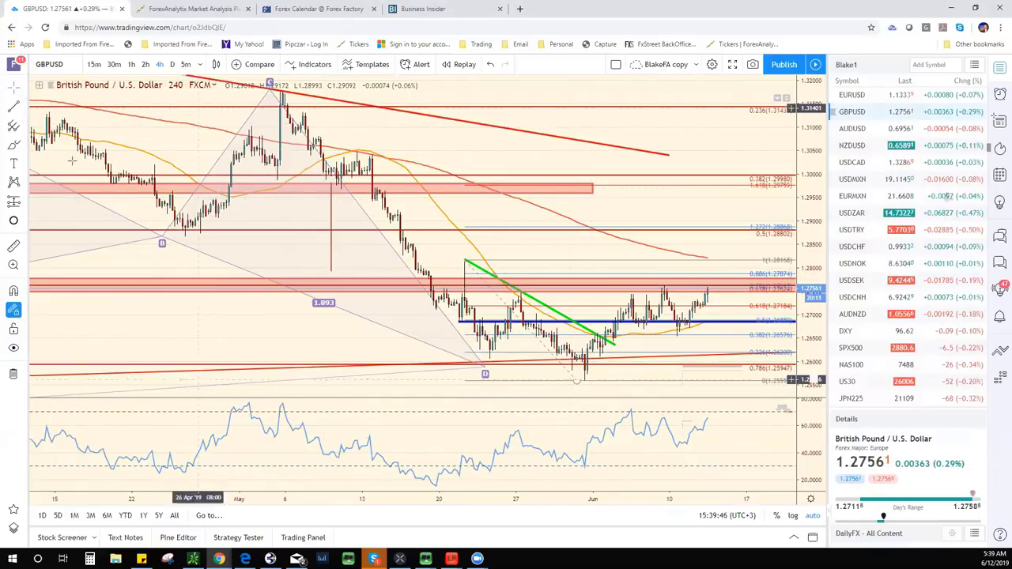
Draw two magenta brush curves outlining an inverse head-and-shoulders below the blue line
{"action": "left_click", "coordinate": [21, 149]}
{"action": "left_click", "coordinate": [57, 143]}
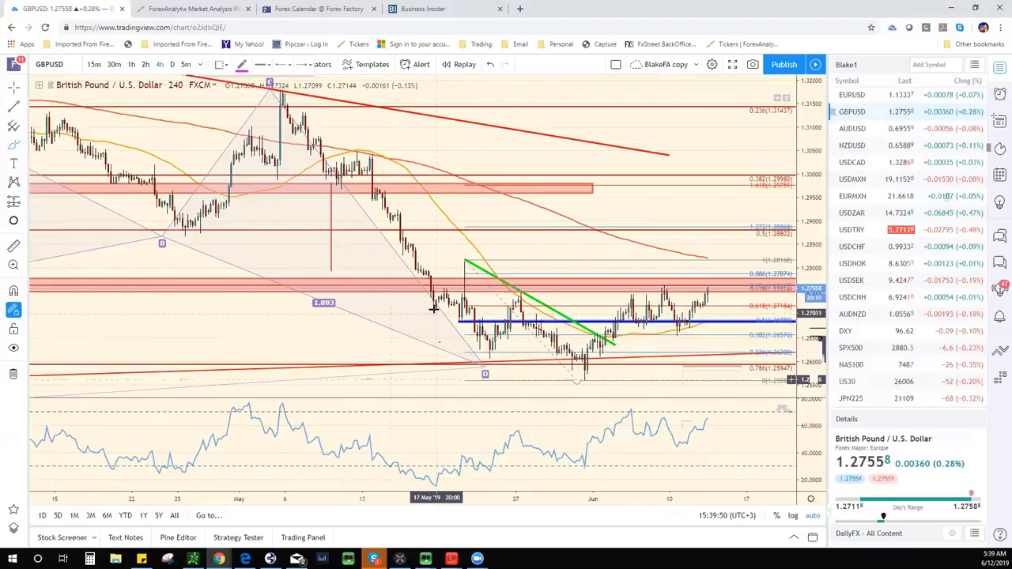
{"action": "mouse_move", "coordinate": [434, 316]}
{"action": "left_mouse_down"}
{"action": "mouse_move", "coordinate": [450, 341]}
{"action": "mouse_move", "coordinate": [497, 360]}
{"action": "mouse_move", "coordinate": [526, 348]}
{"action": "mouse_move", "coordinate": [591, 388]}
{"action": "mouse_move", "coordinate": [635, 360]}
{"action": "mouse_move", "coordinate": [648, 336]}
{"action": "mouse_move", "coordinate": [721, 333]}
{"action": "mouse_move", "coordinate": [731, 302]}
{"action": "left_mouse_up"}
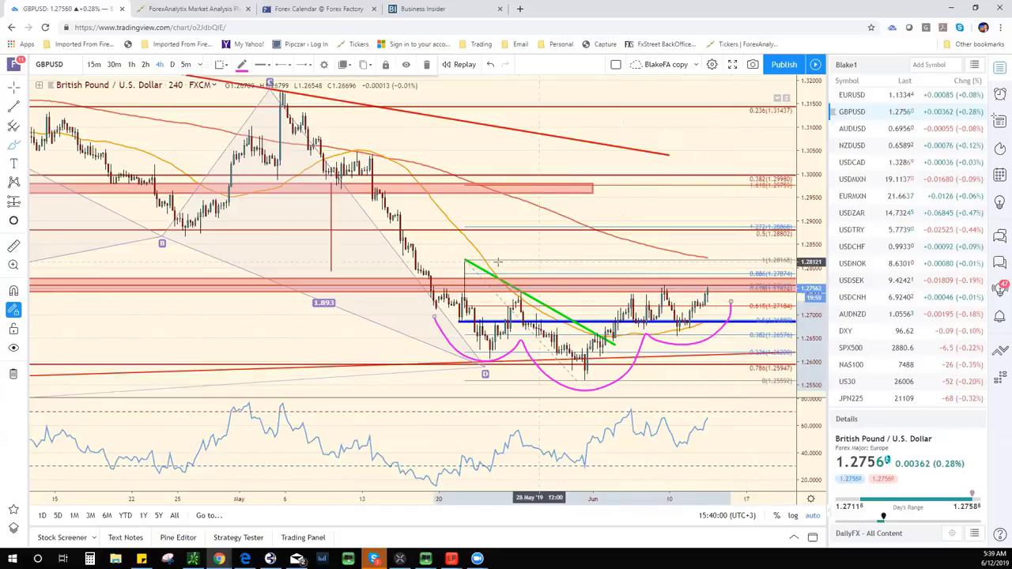
{"action": "left_click_drag", "start_coordinate": [469, 284], "coordinate": [747, 282]}
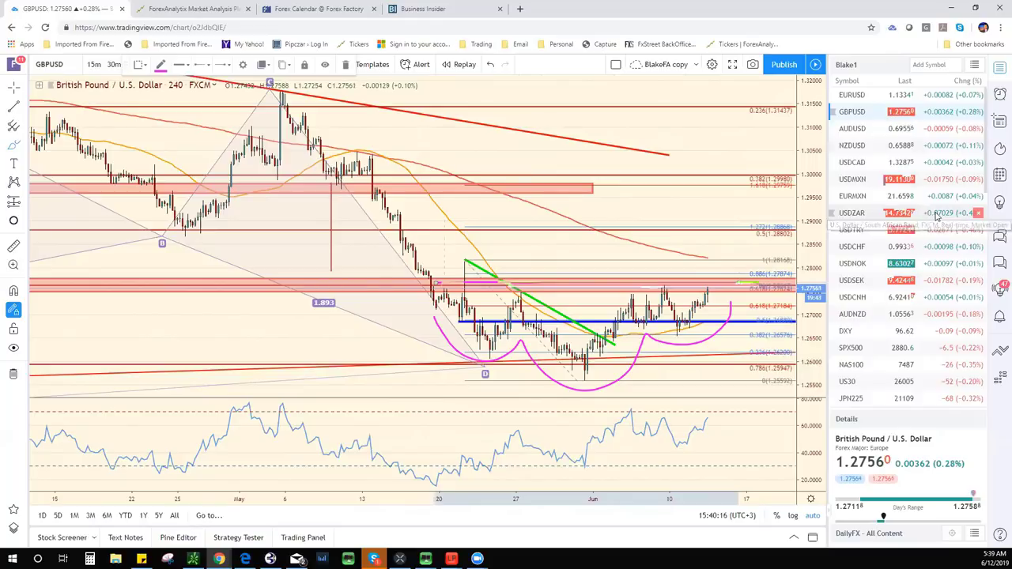
{"action": "scroll", "coordinate": [927, 214], "scroll_direction": "down", "scroll_amount": 3}
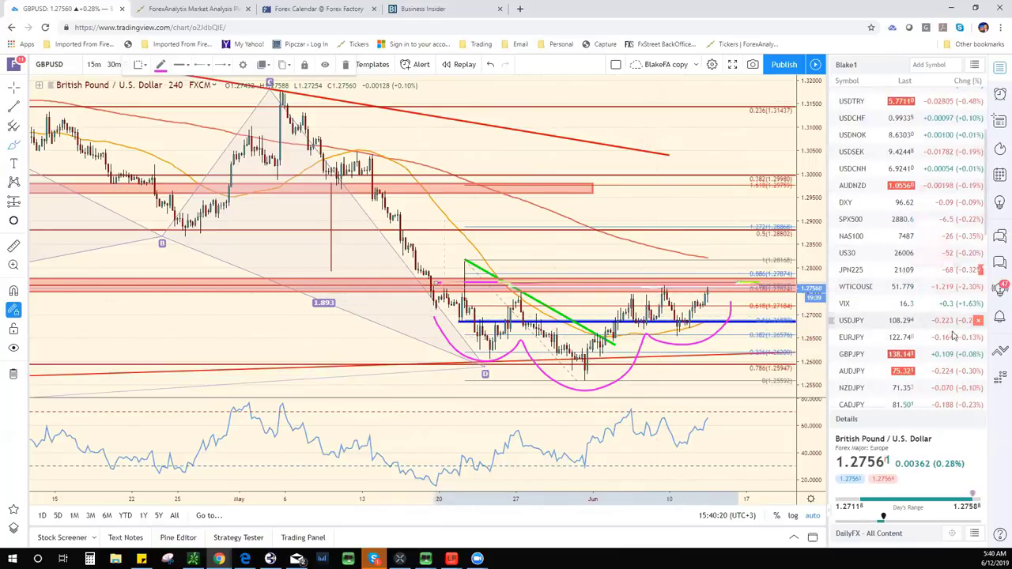
Open GBPJPY and drag the short red trend line to span 4–13 June
{"action": "left_click", "coordinate": [877, 353]}
{"action": "scroll", "coordinate": [890, 367], "scroll_direction": "down", "scroll_amount": 1}
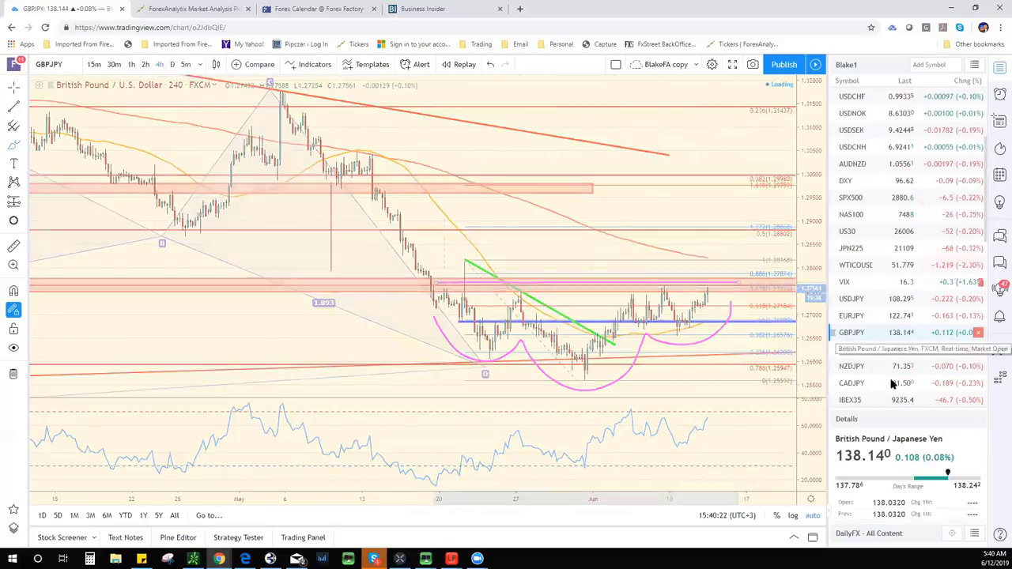
{"action": "scroll", "coordinate": [672, 397], "scroll_direction": "down", "scroll_amount": 4}
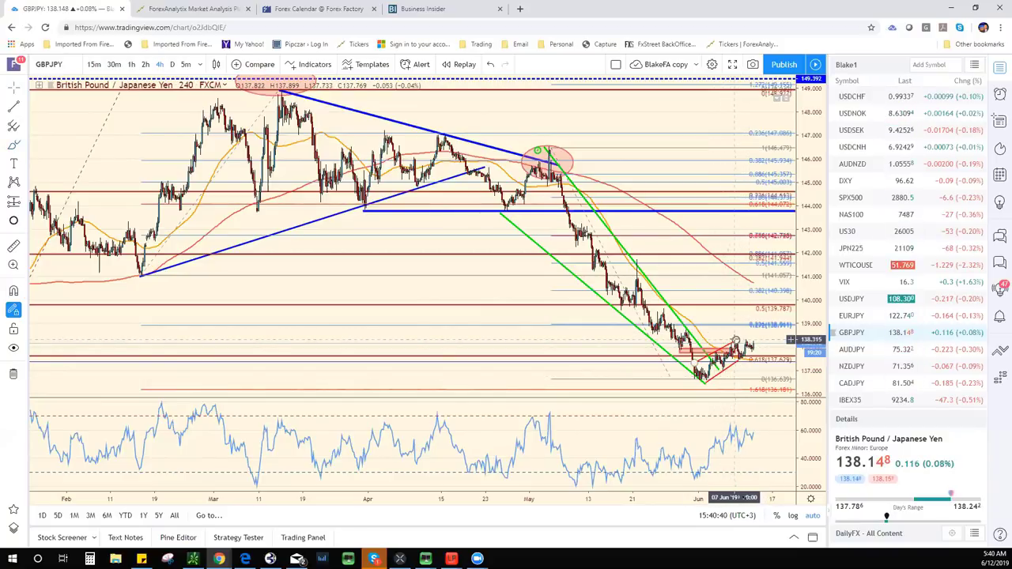
{"action": "left_click", "coordinate": [746, 334]}
{"action": "left_click_drag", "start_coordinate": [746, 335], "coordinate": [760, 350]}
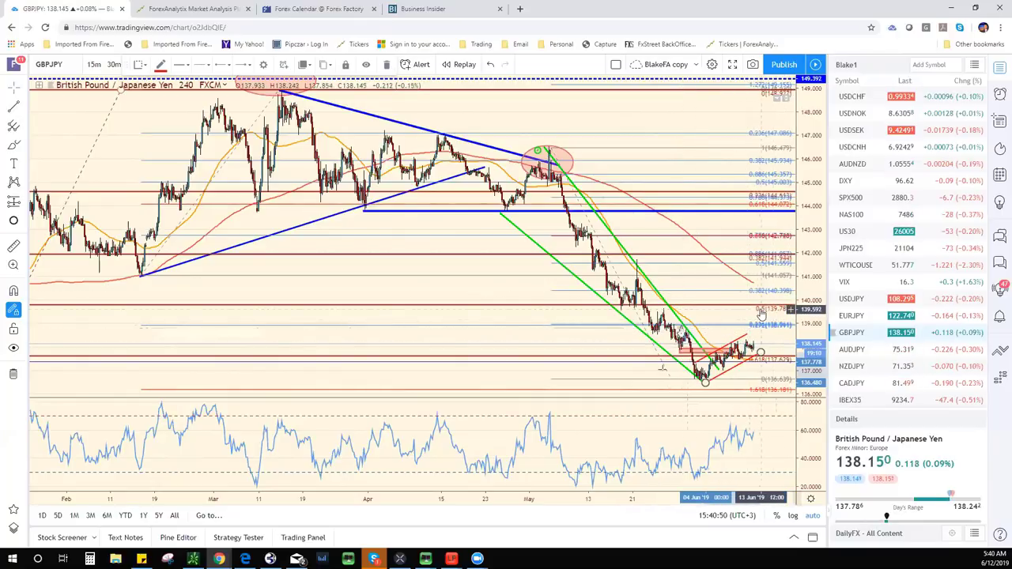
Scroll the watchlist and load the GBPAUD chart
{"action": "scroll", "coordinate": [889, 360], "scroll_direction": "down", "scroll_amount": 1}
{"action": "scroll", "coordinate": [888, 360], "scroll_direction": "down", "scroll_amount": 7}
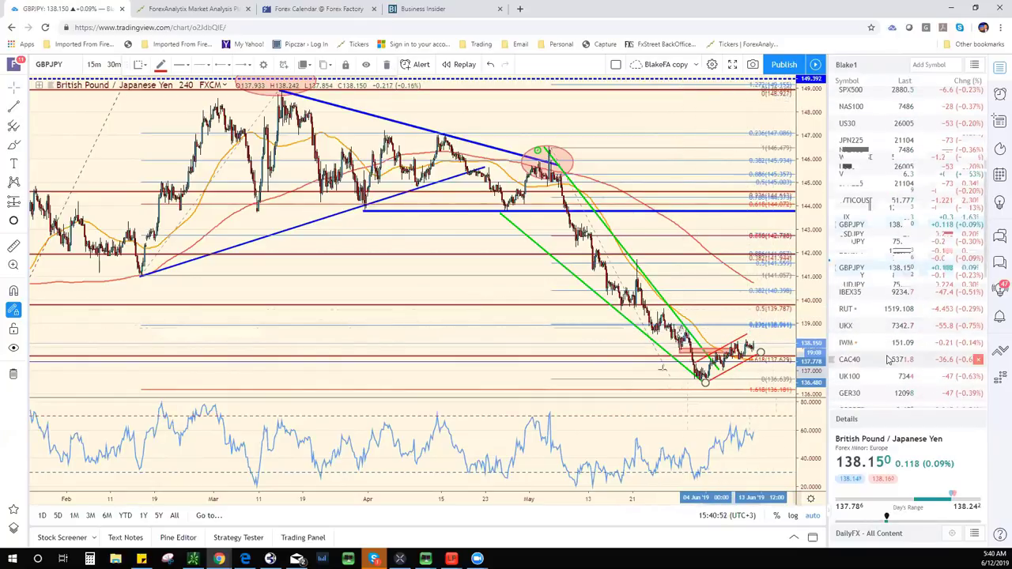
{"action": "scroll", "coordinate": [887, 364], "scroll_direction": "down", "scroll_amount": 3}
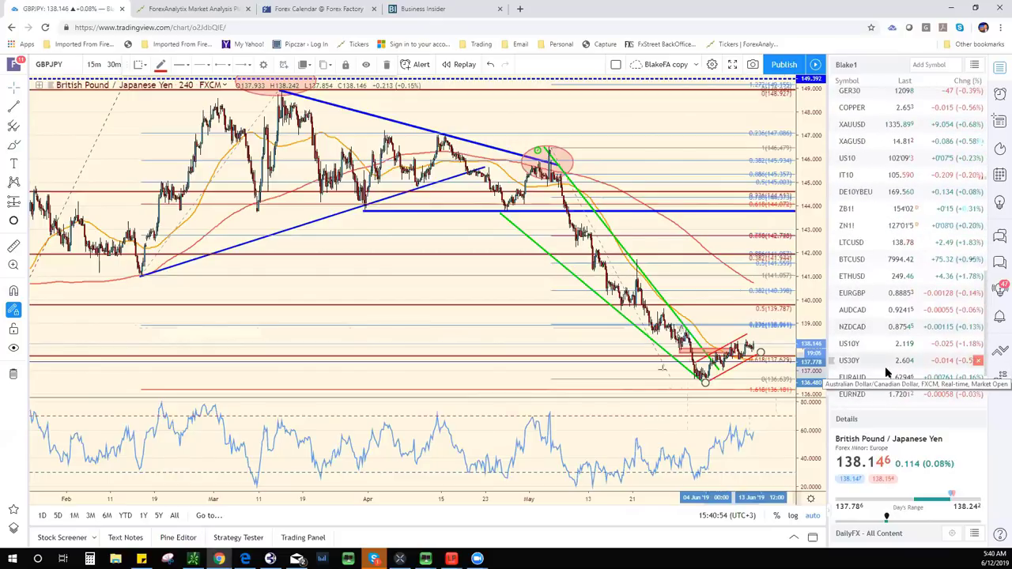
{"action": "left_click", "coordinate": [882, 351]}
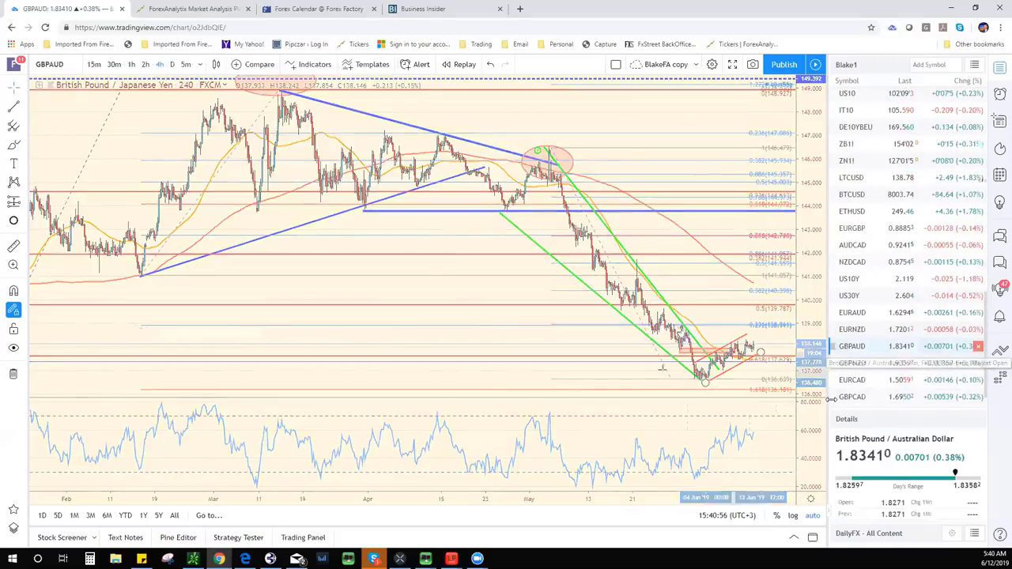
Zoom out GBPAUD, pan past the latest bars, then load the GBPNZD chart
{"action": "scroll", "coordinate": [617, 332], "scroll_direction": "down", "scroll_amount": 3}
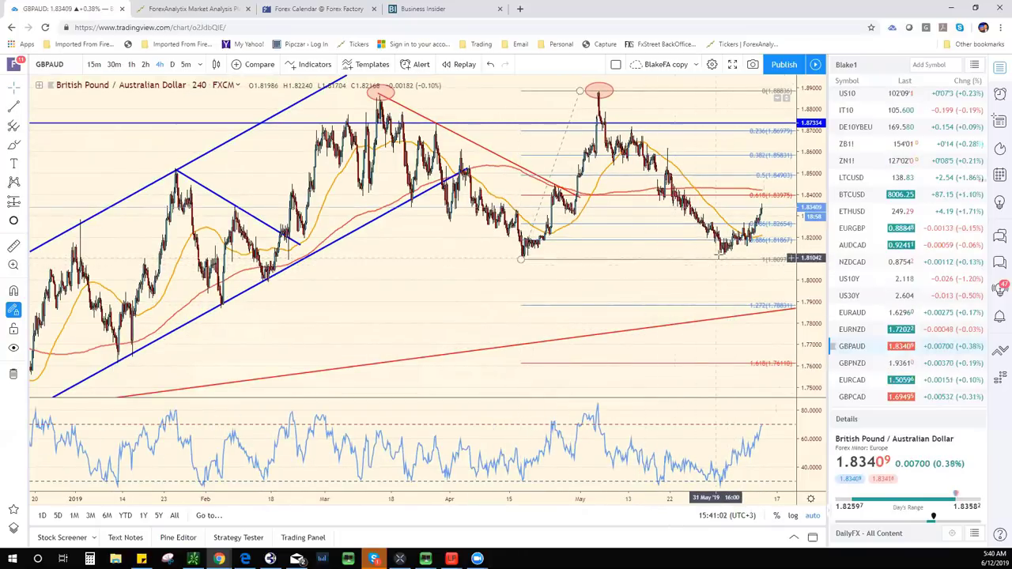
{"action": "left_click", "coordinate": [521, 260]}
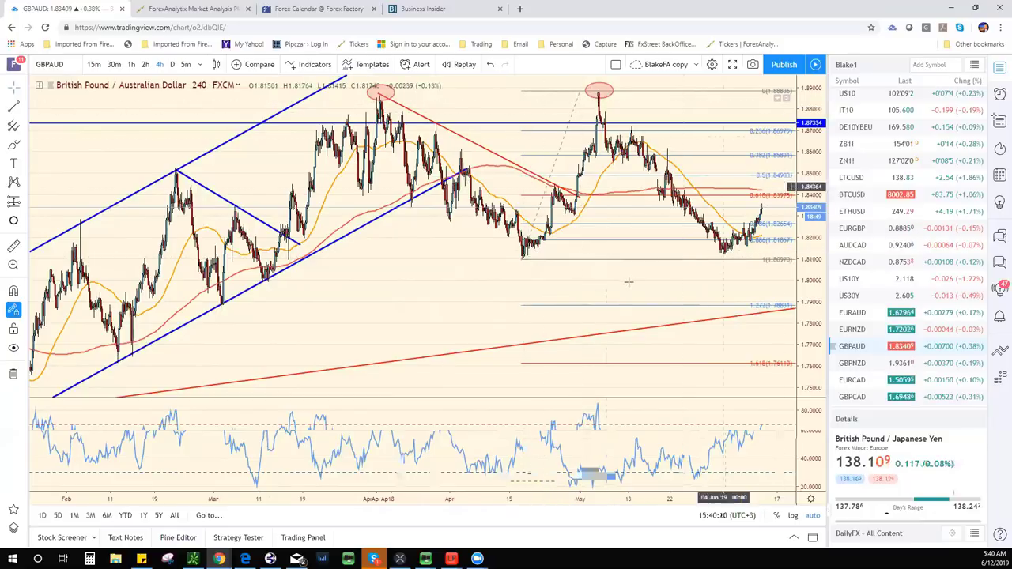
{"action": "left_click_drag", "start_coordinate": [498, 292], "coordinate": [394, 309]}
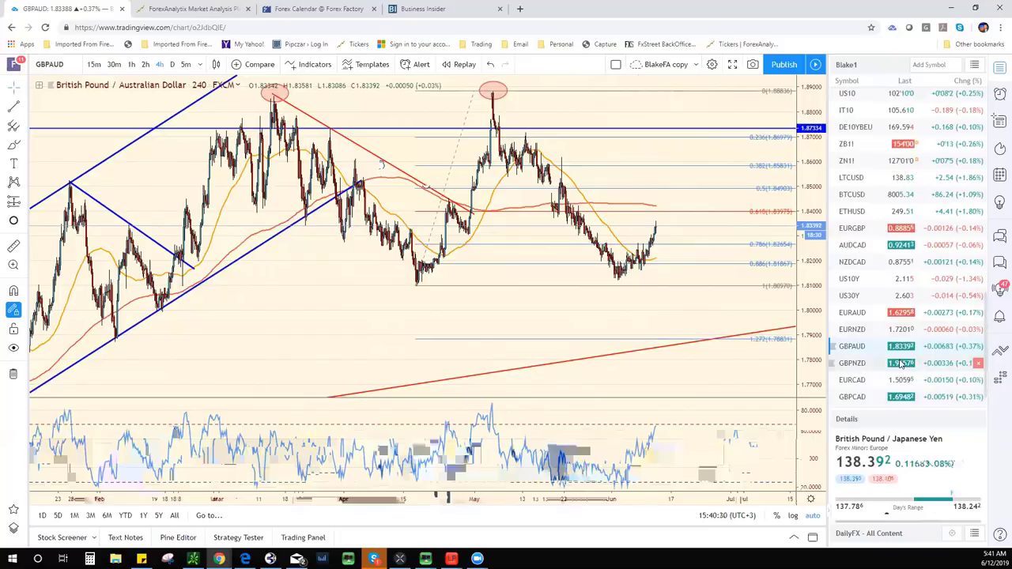
{"action": "left_click", "coordinate": [949, 363]}
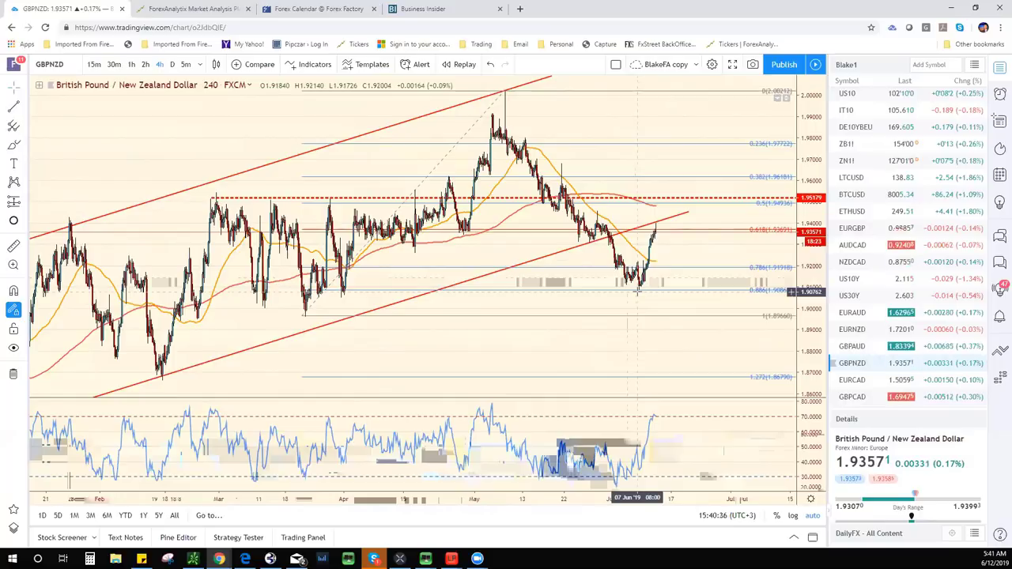
Re-anchor the lower red GBPNZD channel line at the 11 Dec 2018 low, extending it further up-right
{"action": "scroll", "coordinate": [466, 316], "scroll_direction": "down", "scroll_amount": 5}
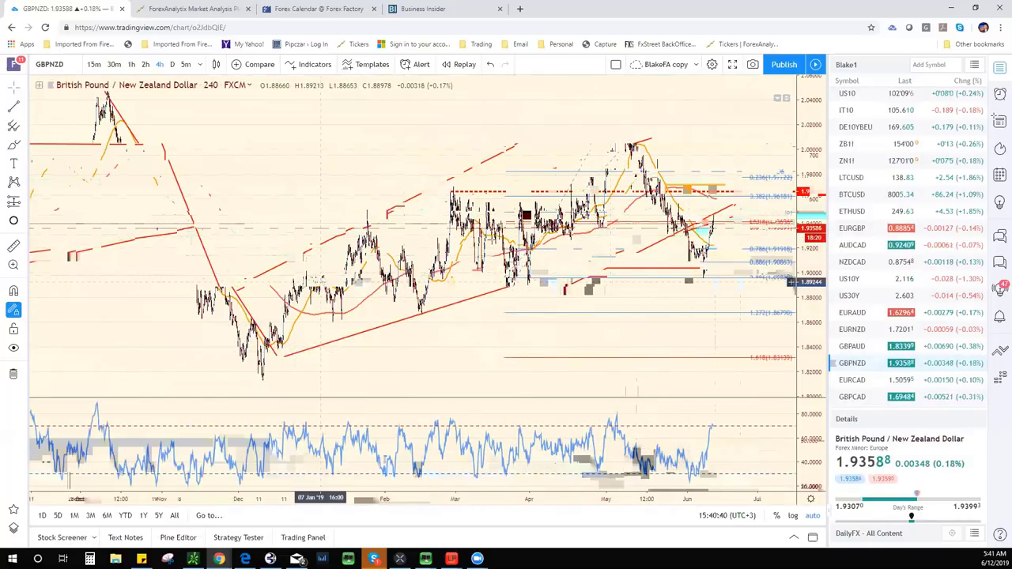
{"action": "left_click", "coordinate": [284, 356]}
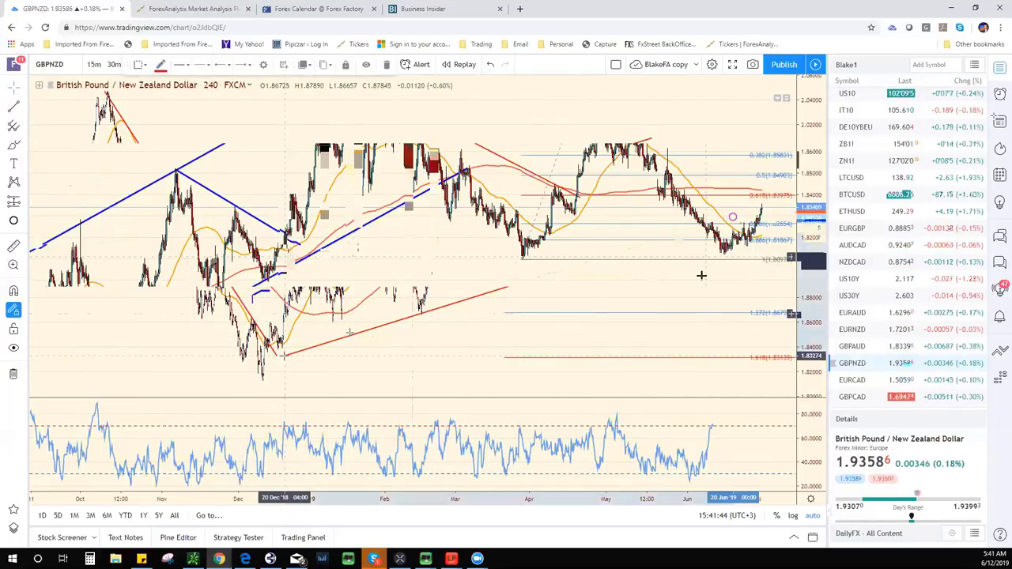
{"action": "left_click_drag", "start_coordinate": [283, 356], "coordinate": [261, 380]}
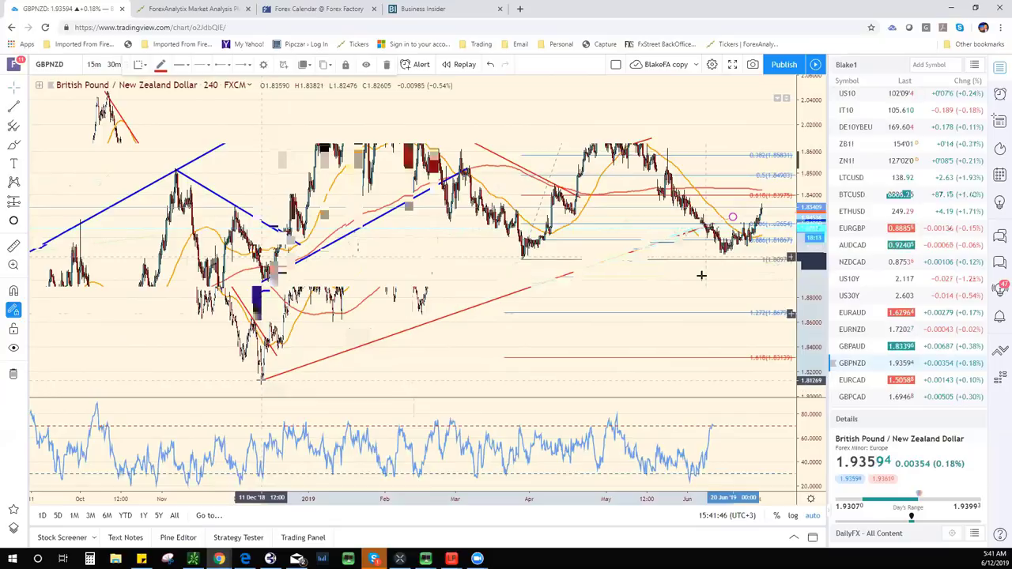
{"action": "left_click_drag", "start_coordinate": [733, 216], "coordinate": [748, 179]}
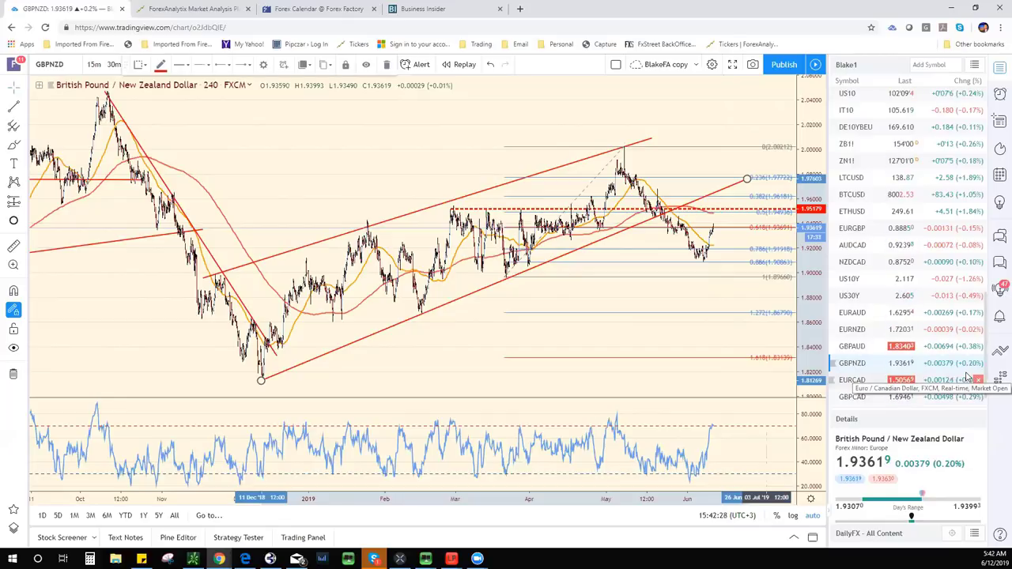
{"action": "key", "text": "Up"}
{"action": "key", "text": "Up"}
{"action": "key", "text": "Up"}
{"action": "key", "text": "Up"}
{"action": "key", "text": "Up"}
{"action": "key", "text": "Up"}
{"action": "key", "text": "Up"}
{"action": "key", "text": "Up"}
{"action": "key", "text": "Up"}
{"action": "key", "text": "Up"}
{"action": "key", "text": "Up"}
{"action": "key", "text": "Up"}
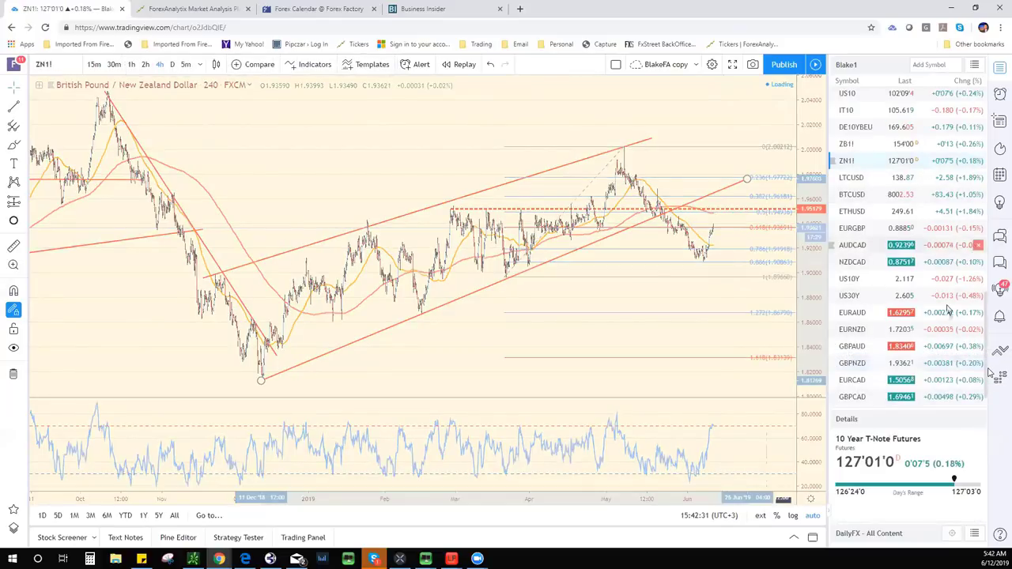
{"action": "scroll", "coordinate": [740, 320], "scroll_direction": "up", "scroll_amount": 4}
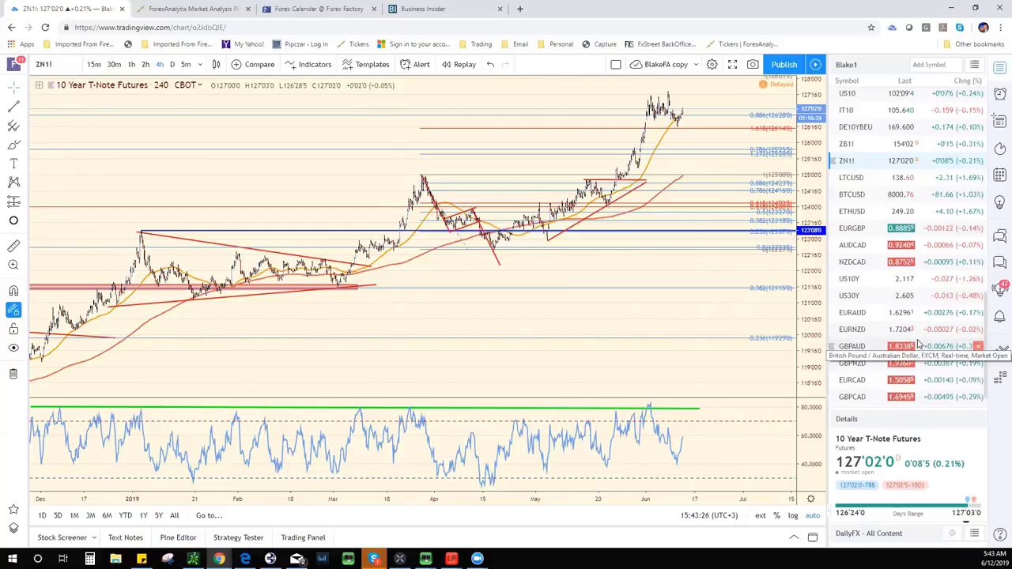
{"action": "left_click", "coordinate": [171, 64]}
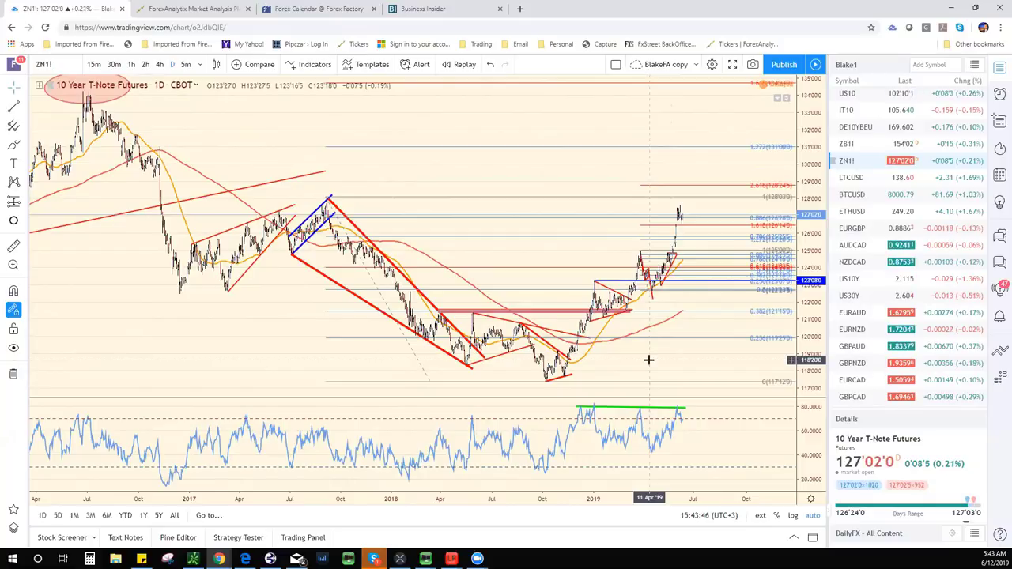
{"action": "scroll", "coordinate": [649, 360], "scroll_direction": "down", "scroll_amount": 2}
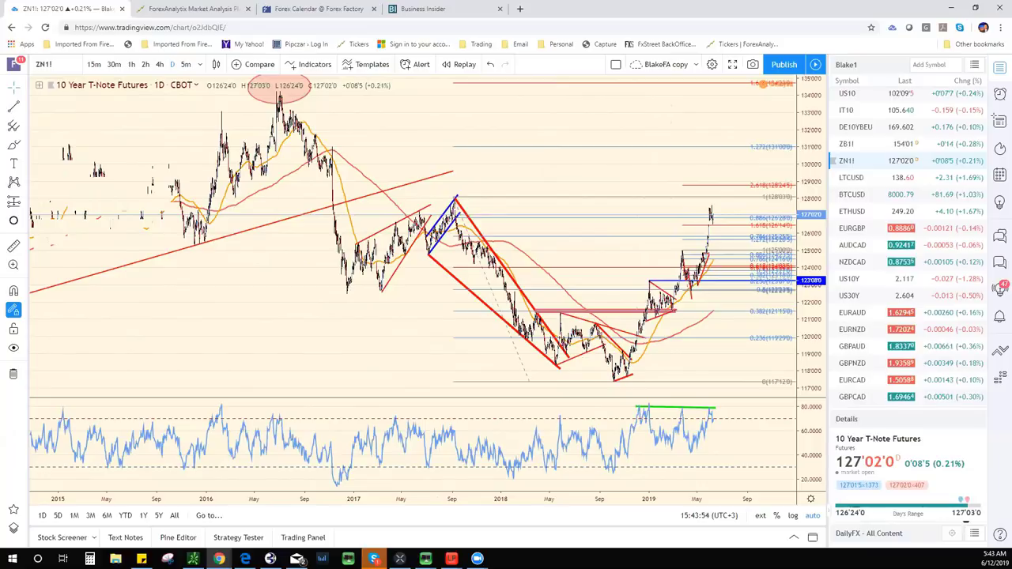
{"action": "left_click", "coordinate": [193, 558]}
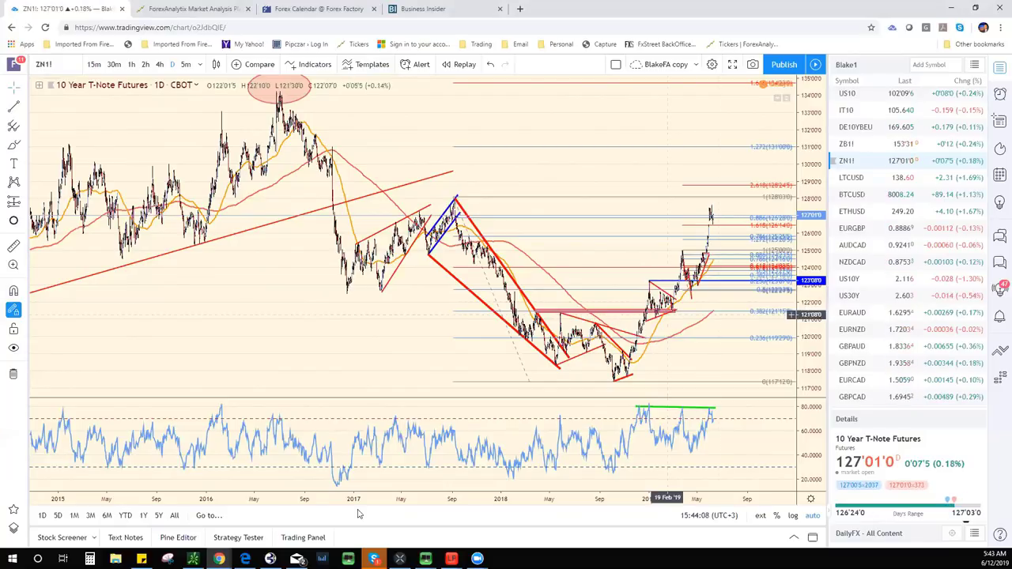
{"action": "scroll", "coordinate": [655, 297], "scroll_direction": "up", "scroll_amount": 3}
{"action": "scroll", "coordinate": [656, 297], "scroll_direction": "up", "scroll_amount": 3}
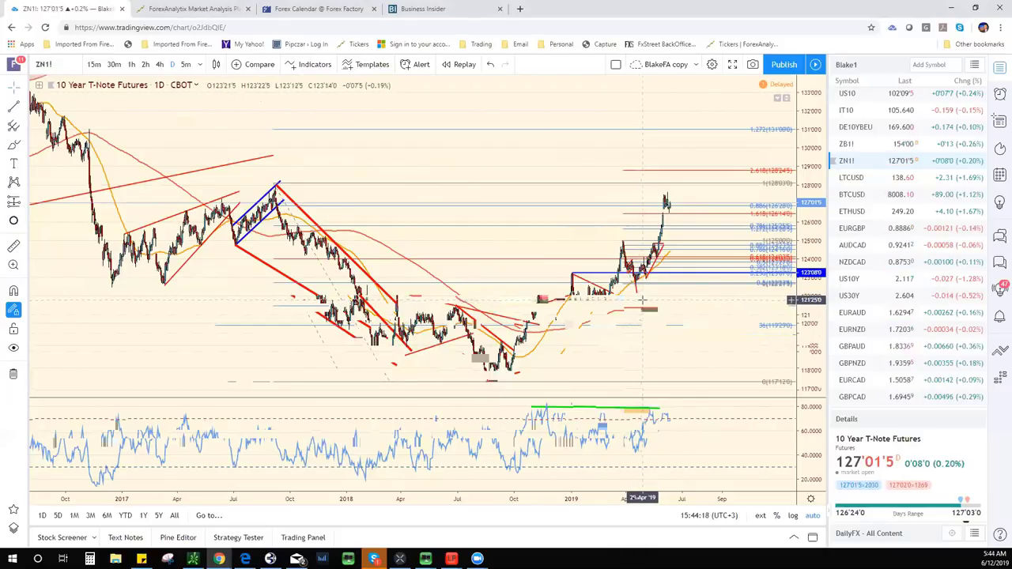
{"action": "scroll", "coordinate": [644, 299], "scroll_direction": "down", "scroll_amount": 2}
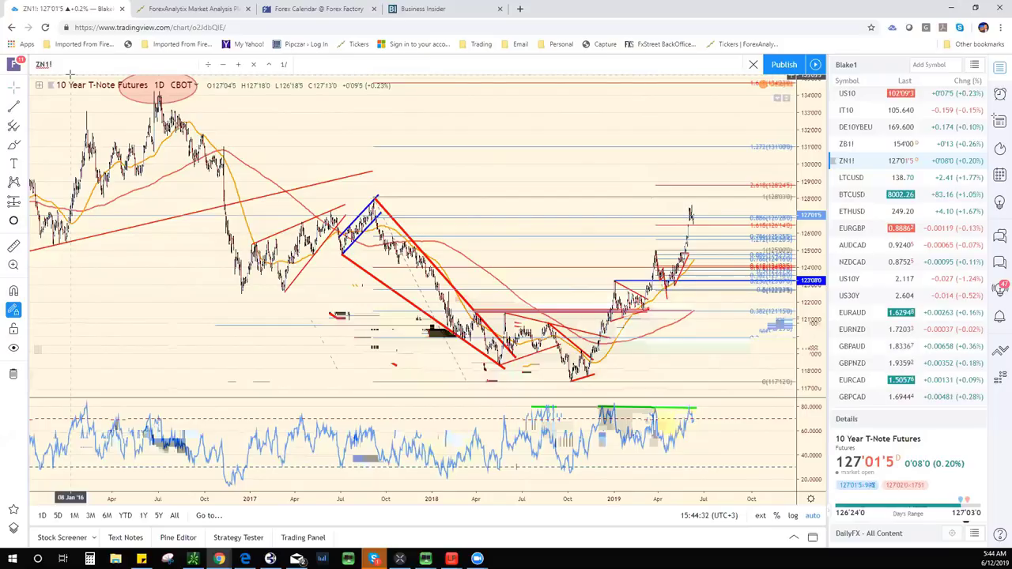
Load the TLT daily chart and zoom out to show price history back to 2015
{"action": "type", "text": "TLT"}
{"action": "key", "text": "Return"}
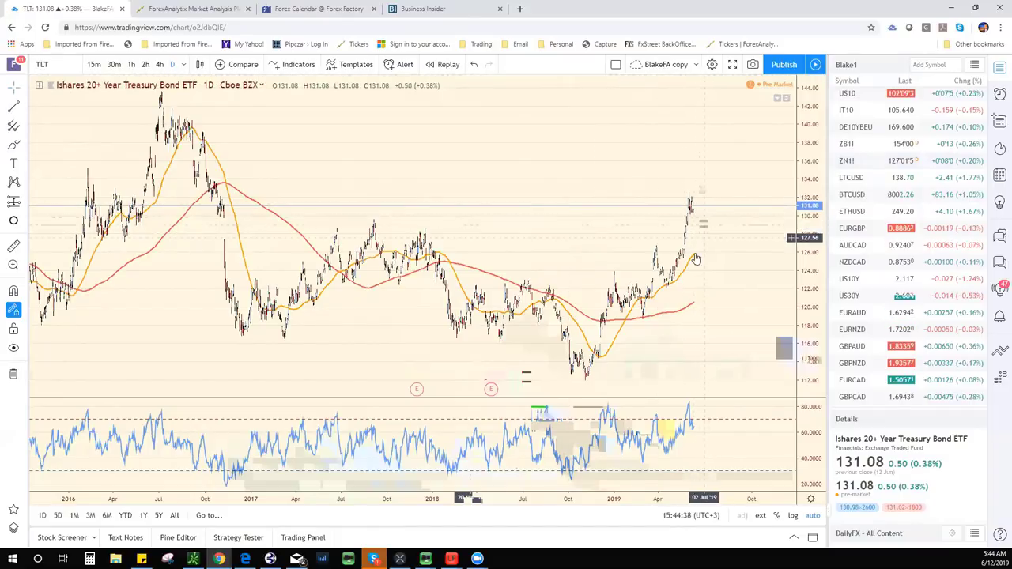
{"action": "scroll", "coordinate": [558, 275], "scroll_direction": "down", "scroll_amount": 2}
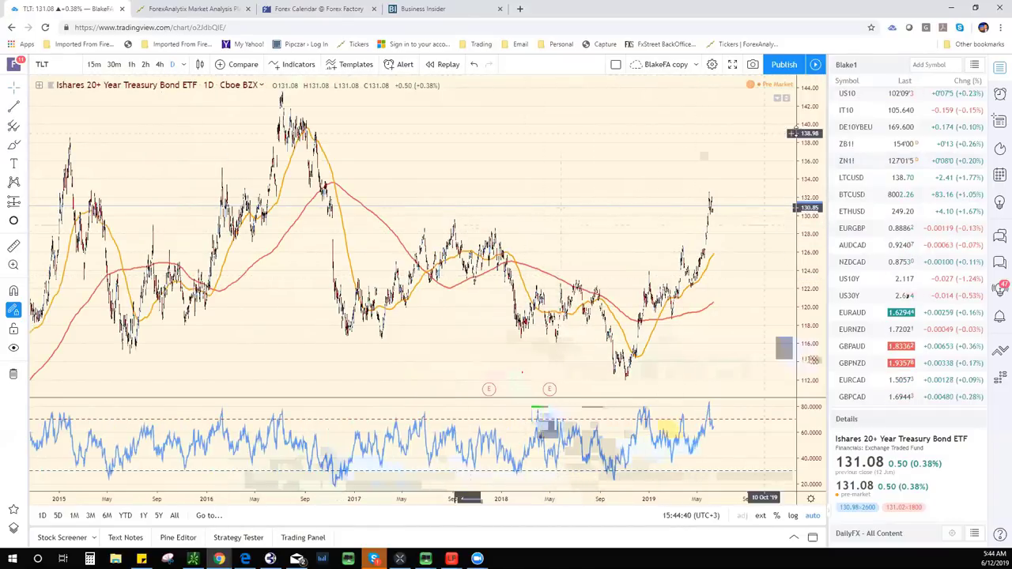
{"action": "left_click", "coordinate": [25, 127]}
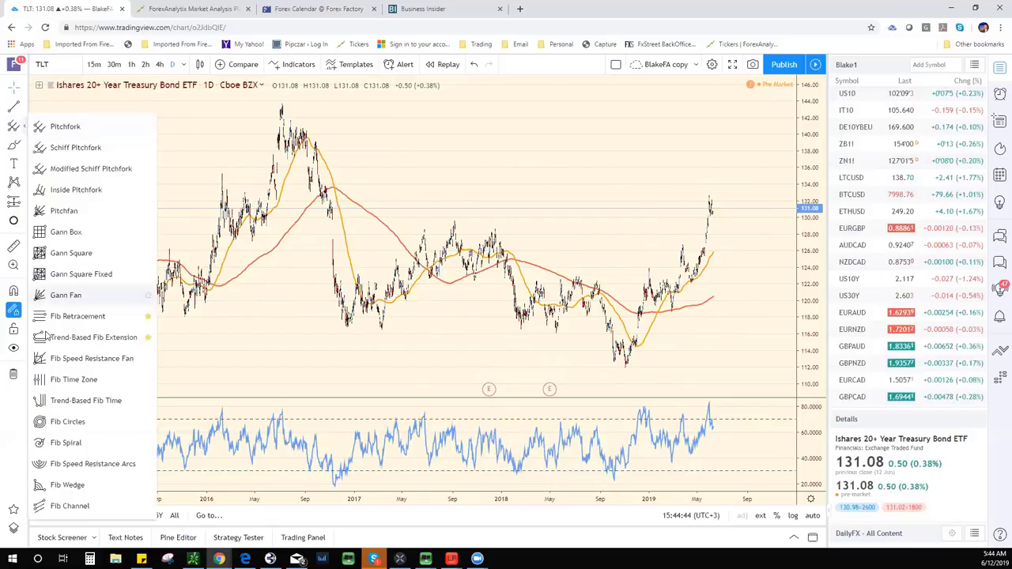
Draw a TLT Fib retracement from the July 2016 high to the November 2017 low, using the extra-levels template
{"action": "left_click", "coordinate": [103, 318]}
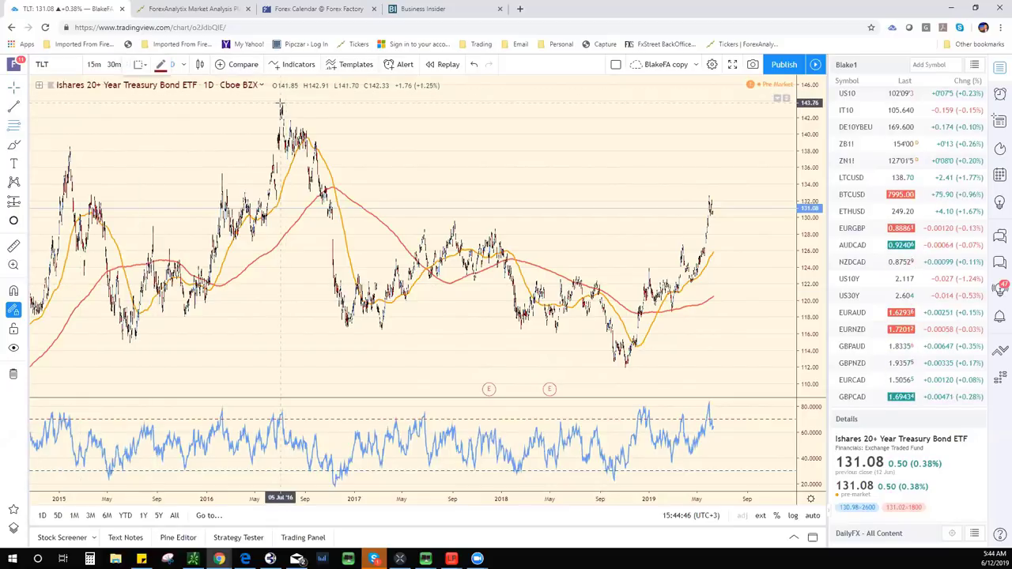
{"action": "left_click", "coordinate": [282, 104]}
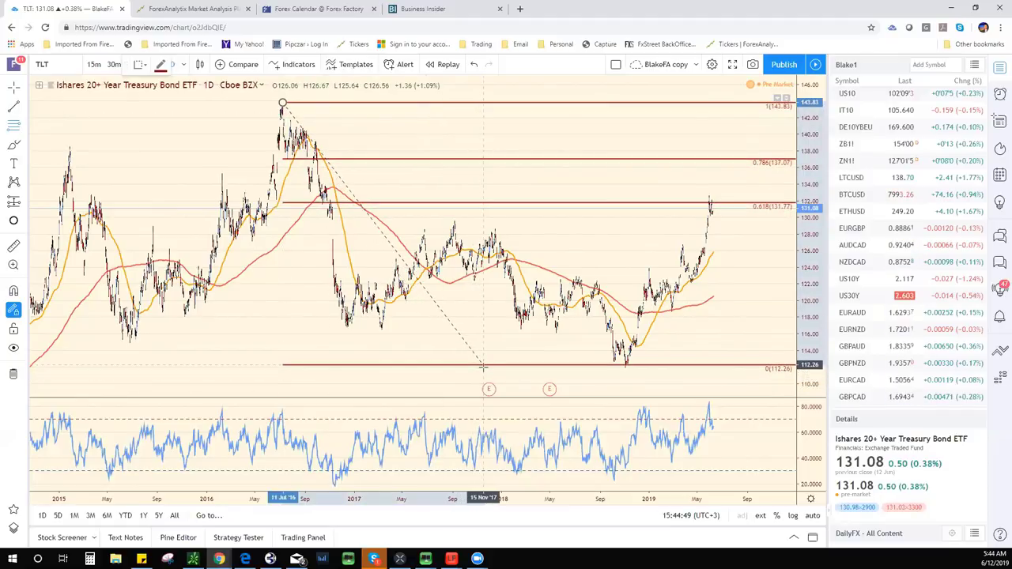
{"action": "left_click", "coordinate": [483, 368]}
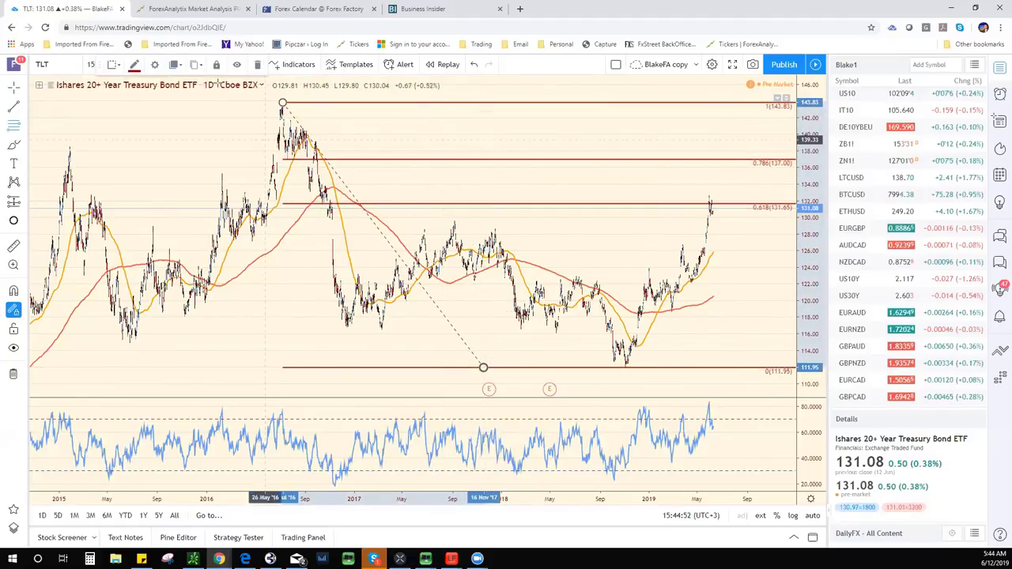
{"action": "left_click", "coordinate": [116, 65]}
{"action": "left_click", "coordinate": [126, 117]}
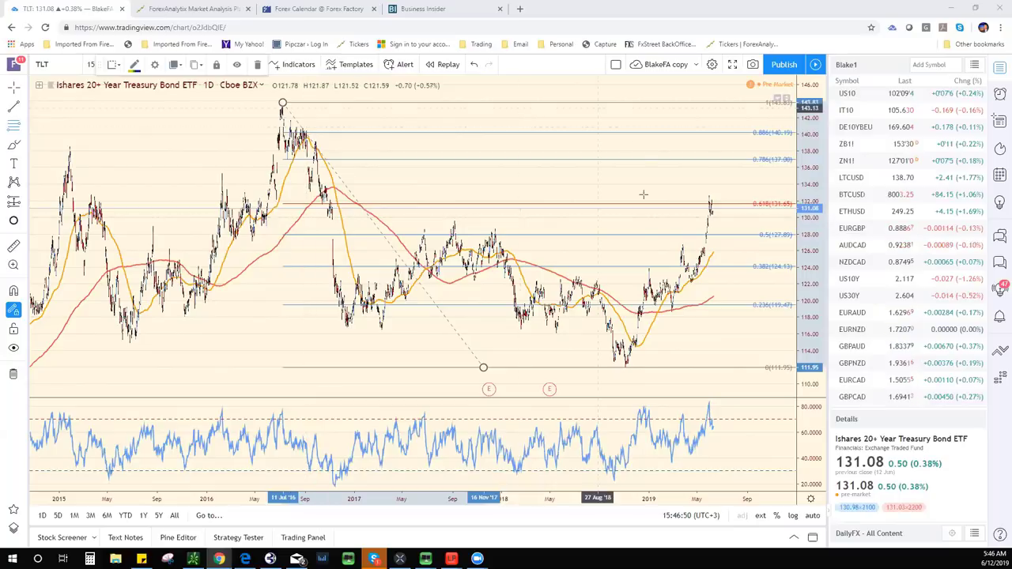
Switch to the ZN1! T-Note futures daily chart, zoomed in on the 2018–2019 rally
{"action": "scroll", "coordinate": [643, 194], "scroll_direction": "up", "scroll_amount": 5}
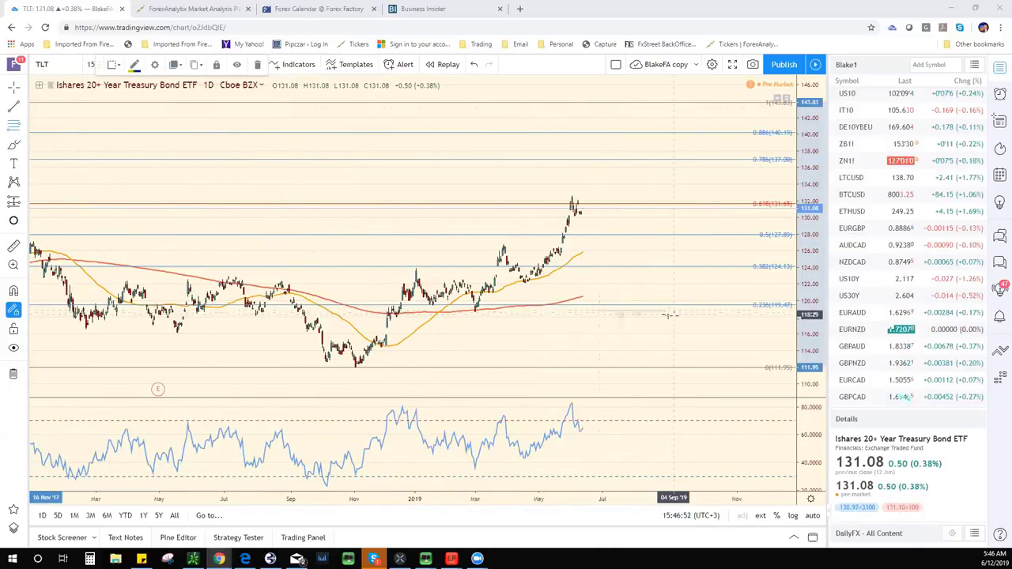
{"action": "scroll", "coordinate": [668, 315], "scroll_direction": "down", "scroll_amount": 2}
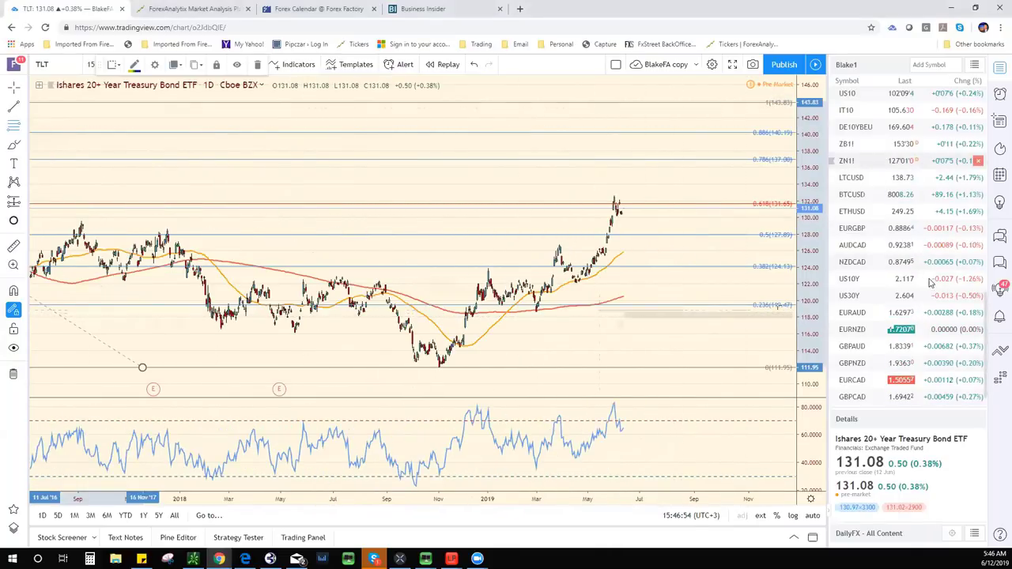
{"action": "left_click", "coordinate": [847, 160]}
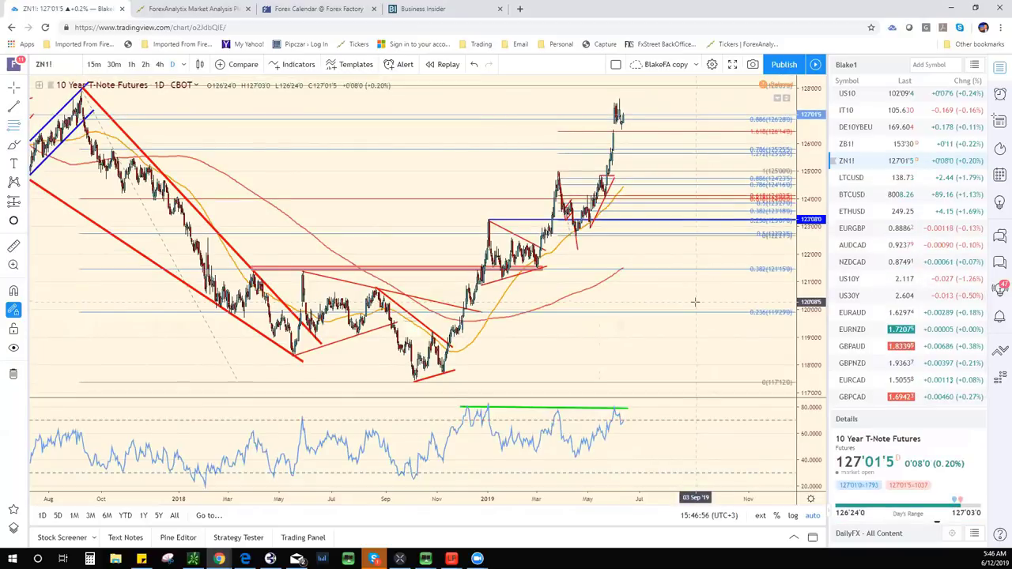
{"action": "scroll", "coordinate": [688, 293], "scroll_direction": "up", "scroll_amount": 2}
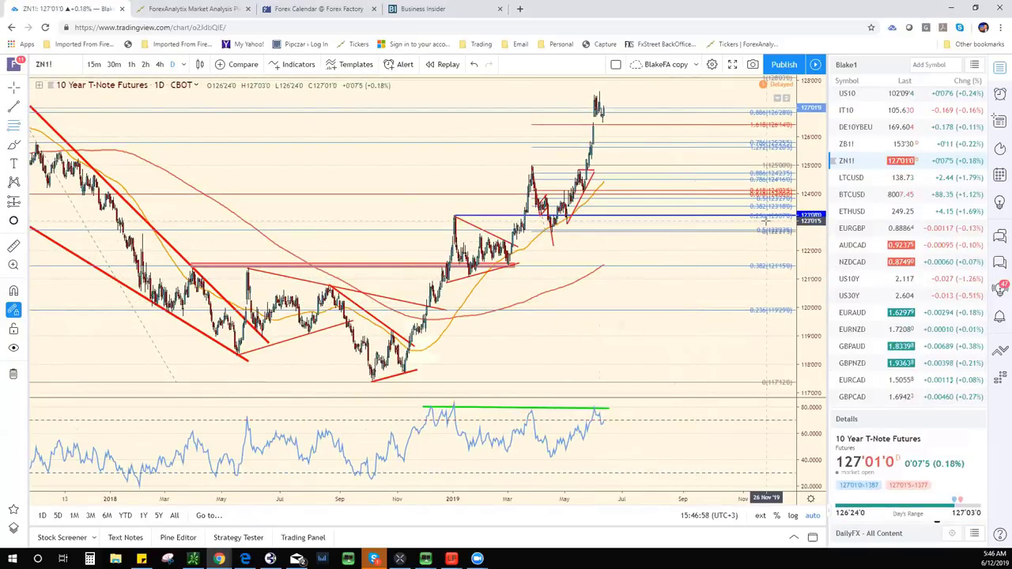
{"action": "left_click_drag", "start_coordinate": [819, 189], "coordinate": [817, 241]}
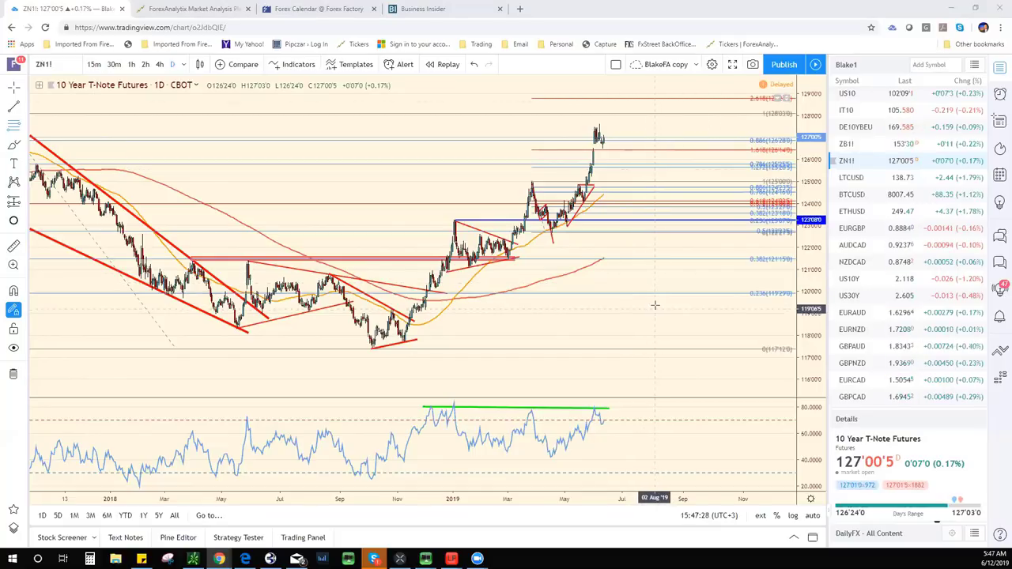
{"action": "scroll", "coordinate": [656, 305], "scroll_direction": "up", "scroll_amount": 3}
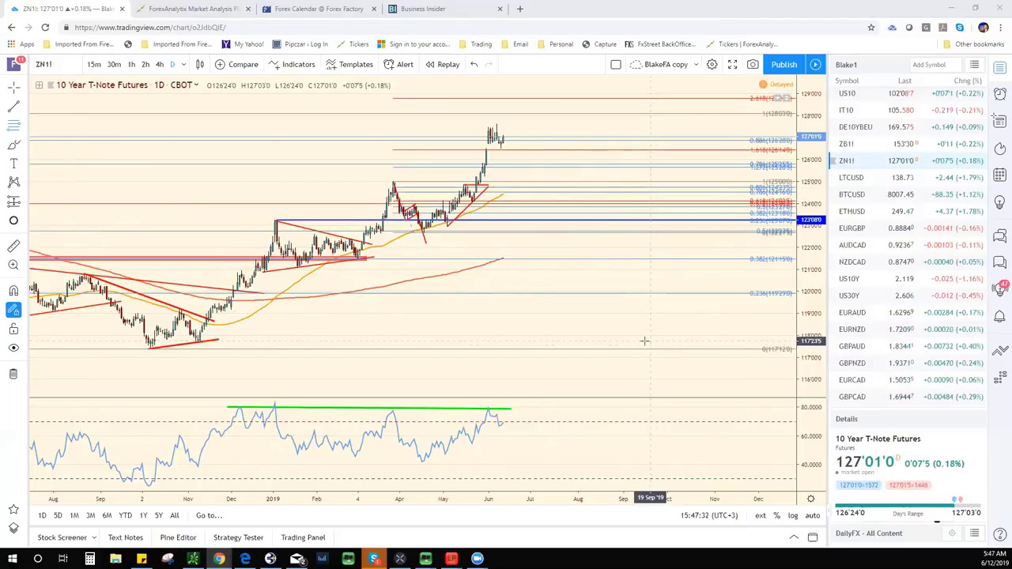
Draw two trend lines from the ZN1! June peak: a short falling one and one to the late-May low
{"action": "left_click", "coordinate": [21, 124]}
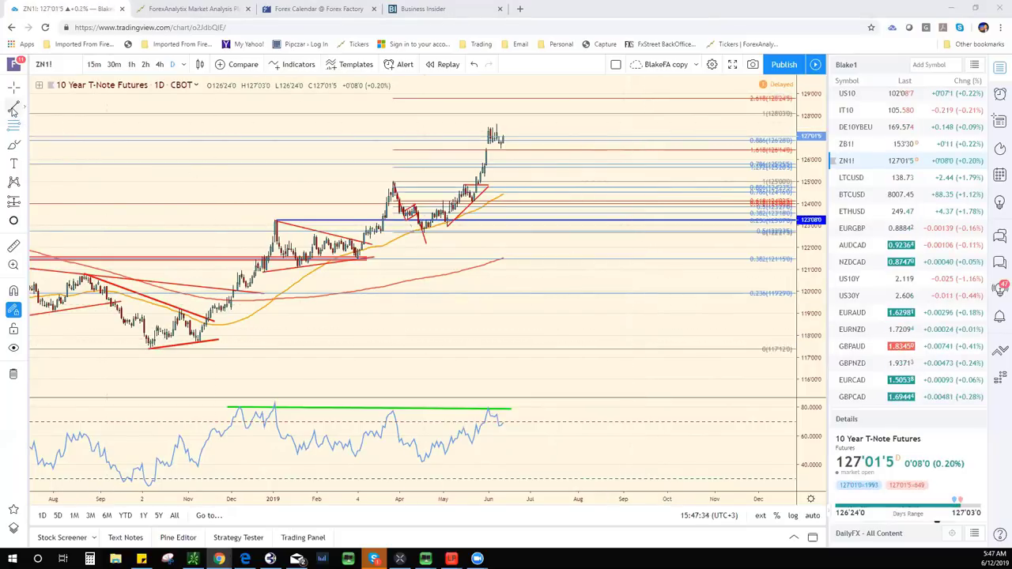
{"action": "left_click", "coordinate": [601, 149]}
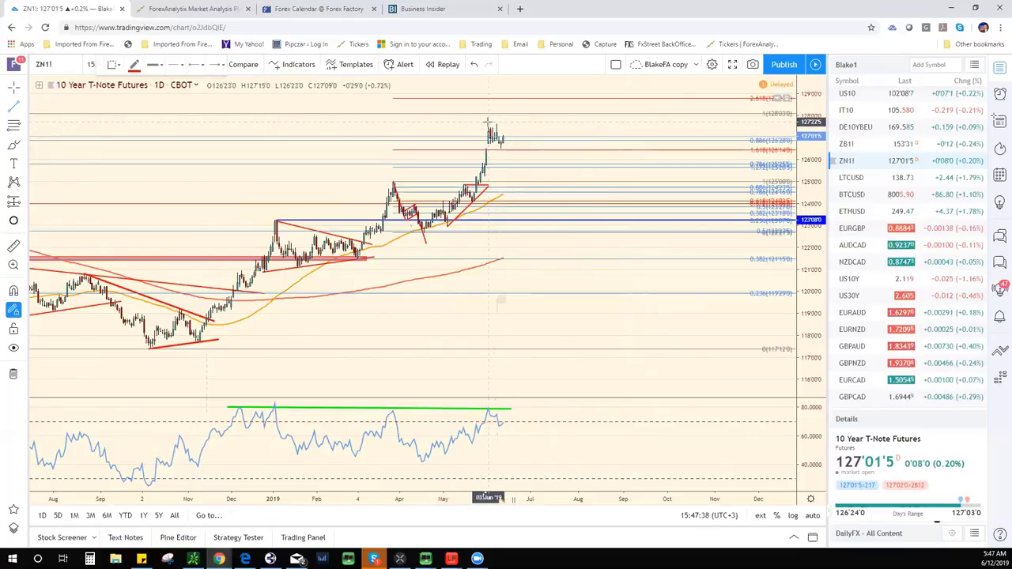
{"action": "left_click", "coordinate": [488, 122]}
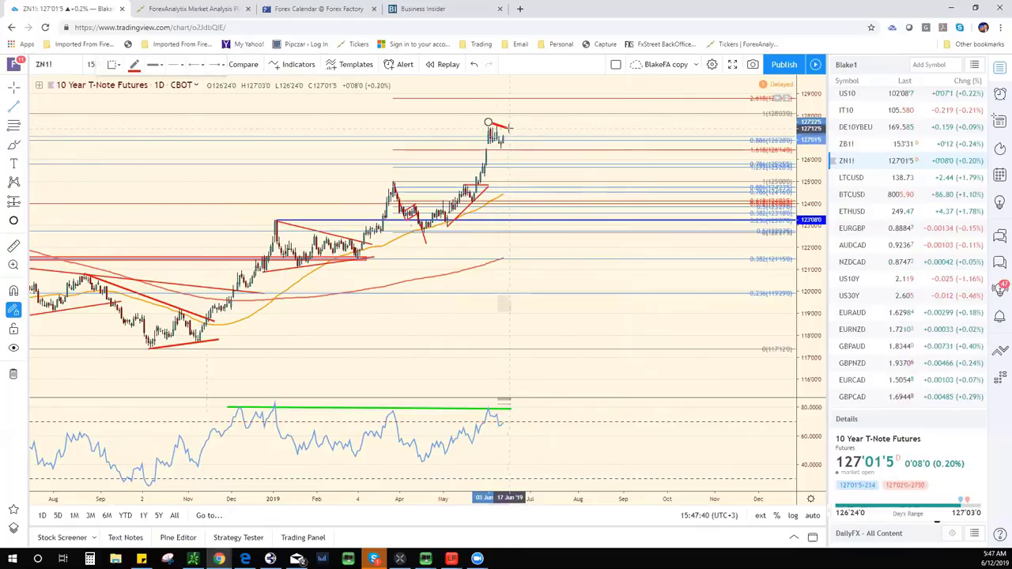
{"action": "left_click", "coordinate": [507, 129]}
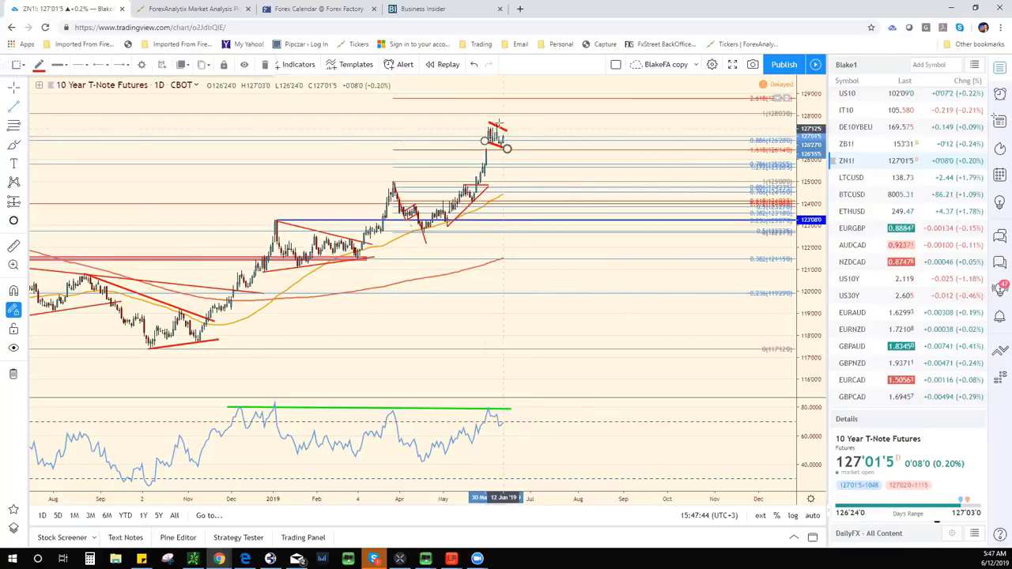
{"action": "left_click", "coordinate": [486, 118]}
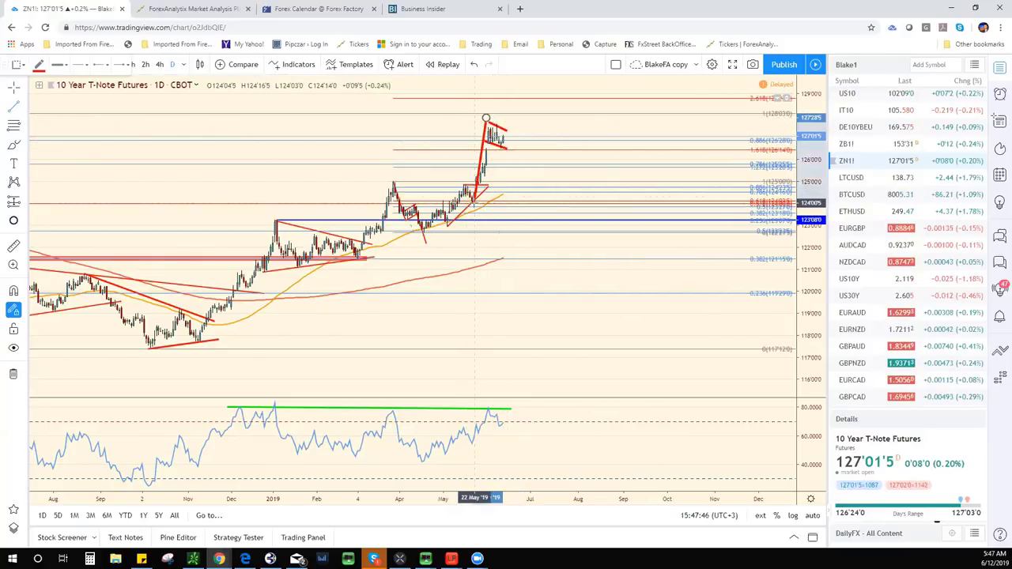
{"action": "left_click", "coordinate": [472, 203]}
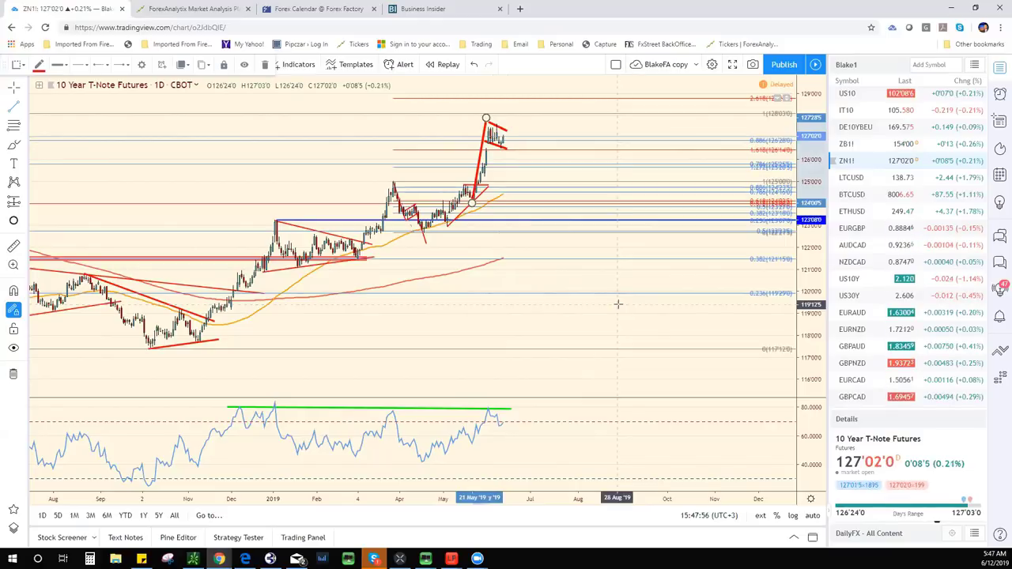
{"action": "scroll", "coordinate": [621, 306], "scroll_direction": "down", "scroll_amount": 2}
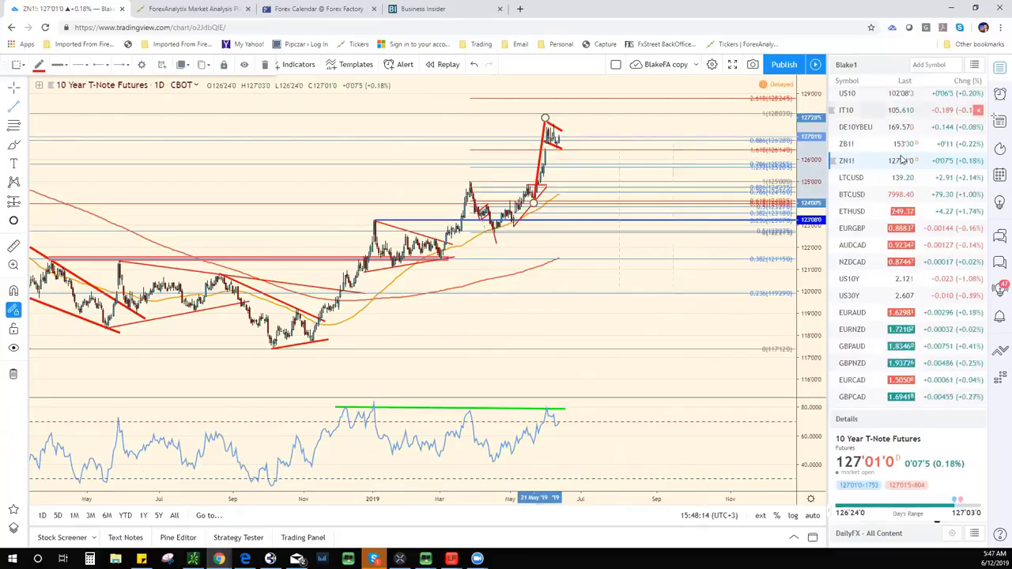
Open the EURUSD 15-minute chart and extend the blue dotted 1.1308 line past the latest candles
{"action": "scroll", "coordinate": [951, 255], "scroll_direction": "up", "scroll_amount": 10}
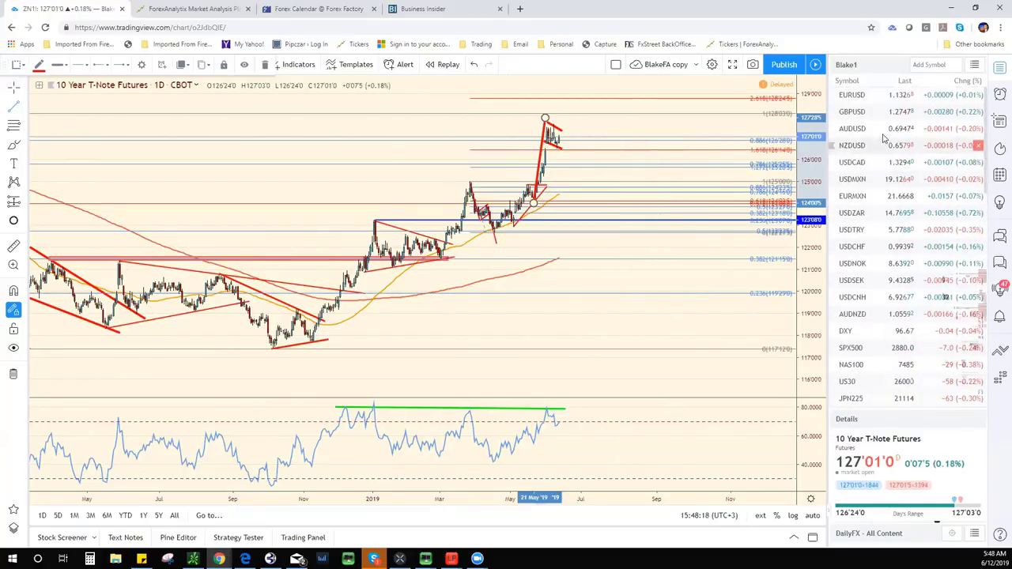
{"action": "left_click", "coordinate": [854, 95]}
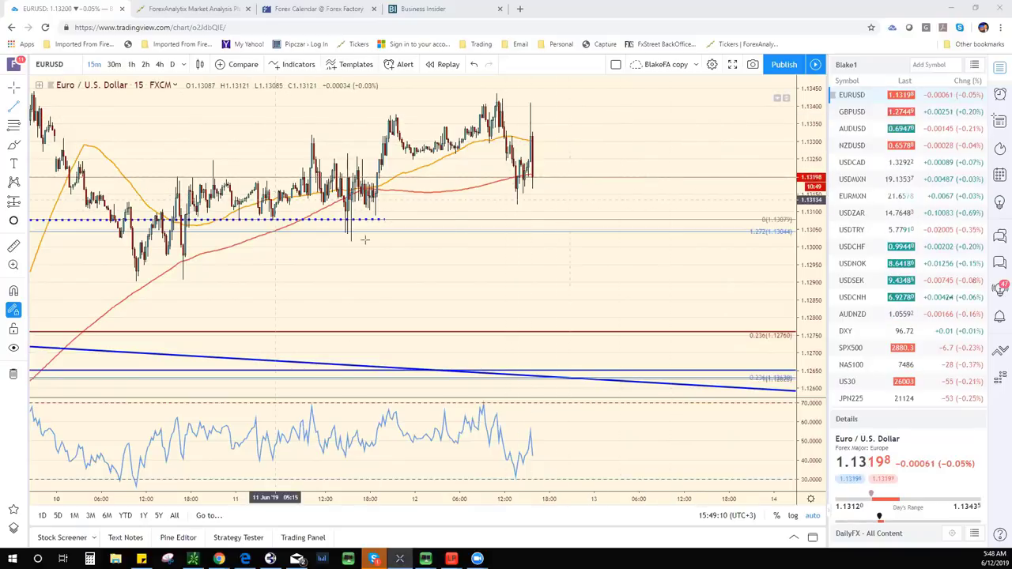
{"action": "scroll", "coordinate": [427, 198], "scroll_direction": "down", "scroll_amount": 2}
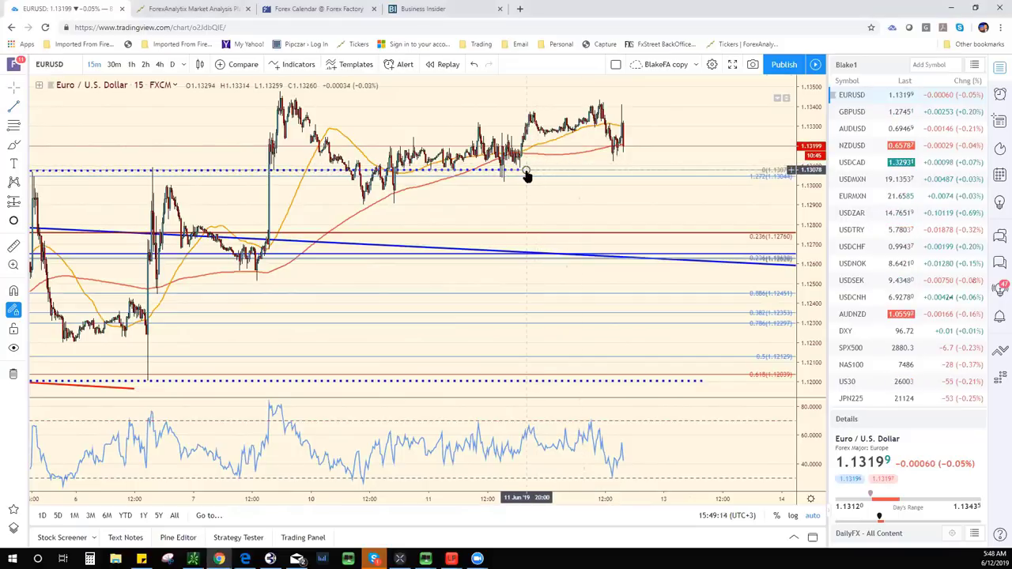
{"action": "left_click_drag", "start_coordinate": [526, 172], "coordinate": [665, 168]}
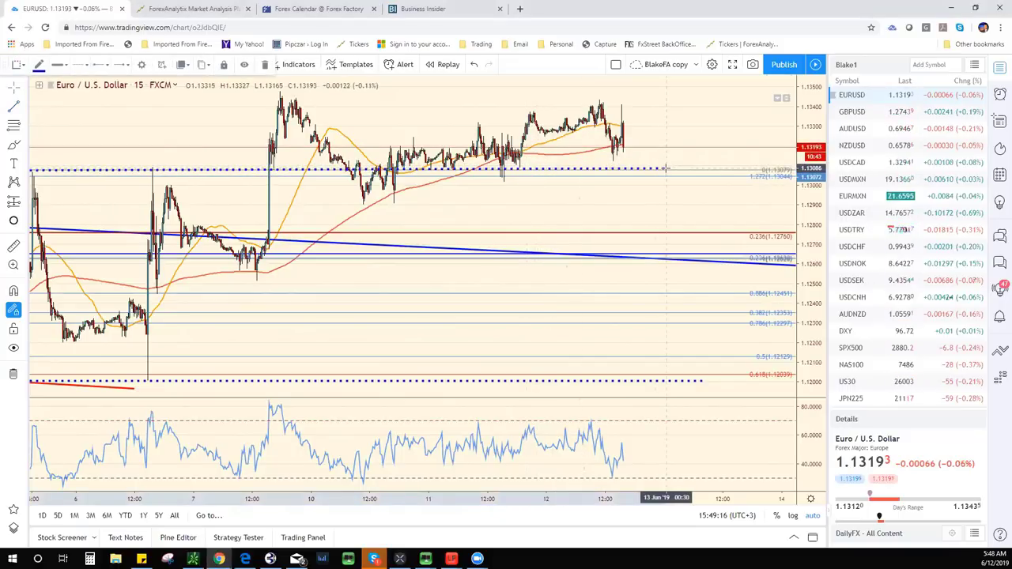
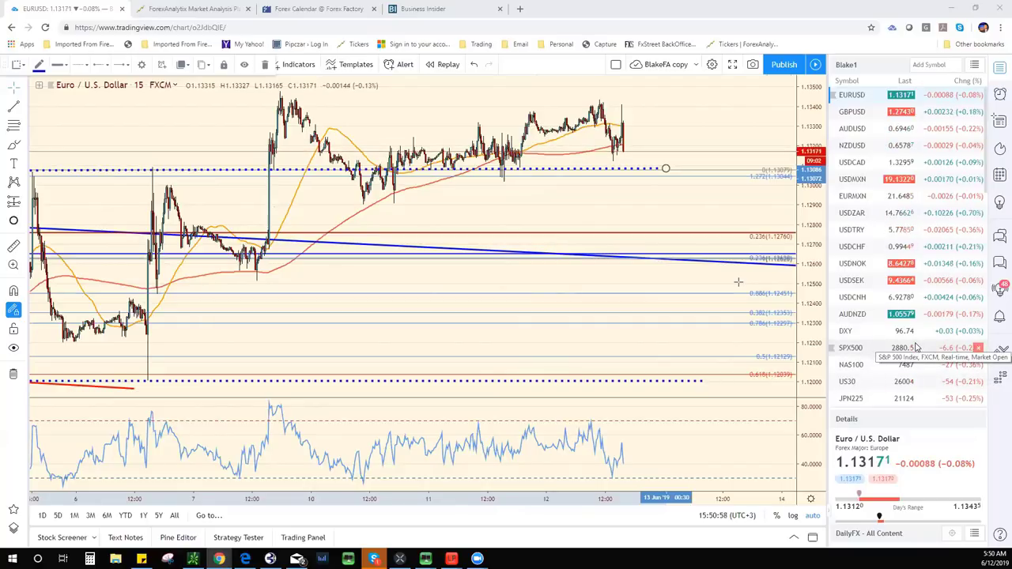
Load the U.S. Dollar Currency Index (DXY) chart from the watchlist
{"action": "left_click", "coordinate": [909, 332]}
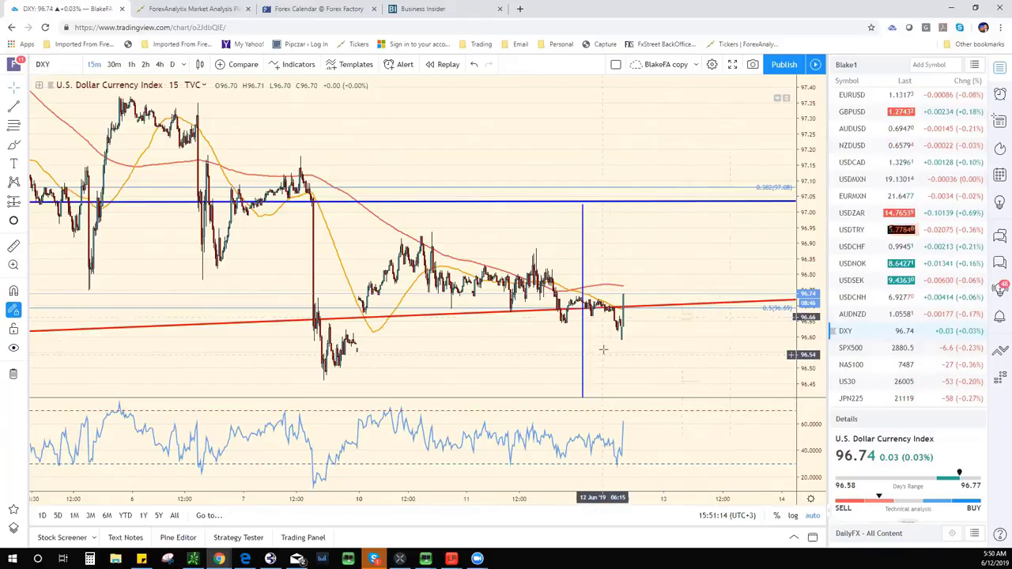
View DXY on a longer timeframe and shift its vertical price-range marker to an earlier date
{"action": "scroll", "coordinate": [613, 340], "scroll_direction": "up", "scroll_amount": 3}
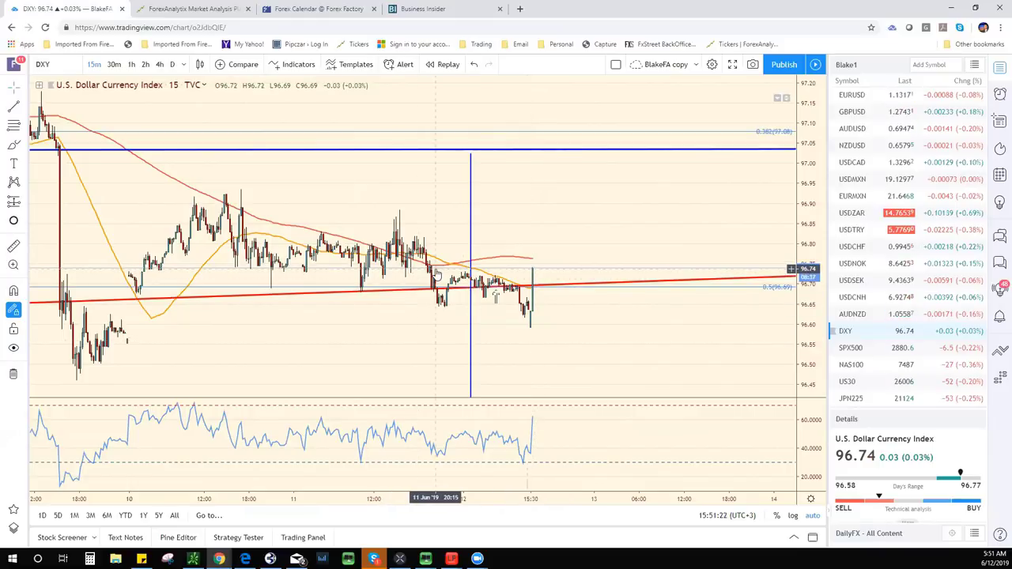
{"action": "left_click", "coordinate": [131, 64]}
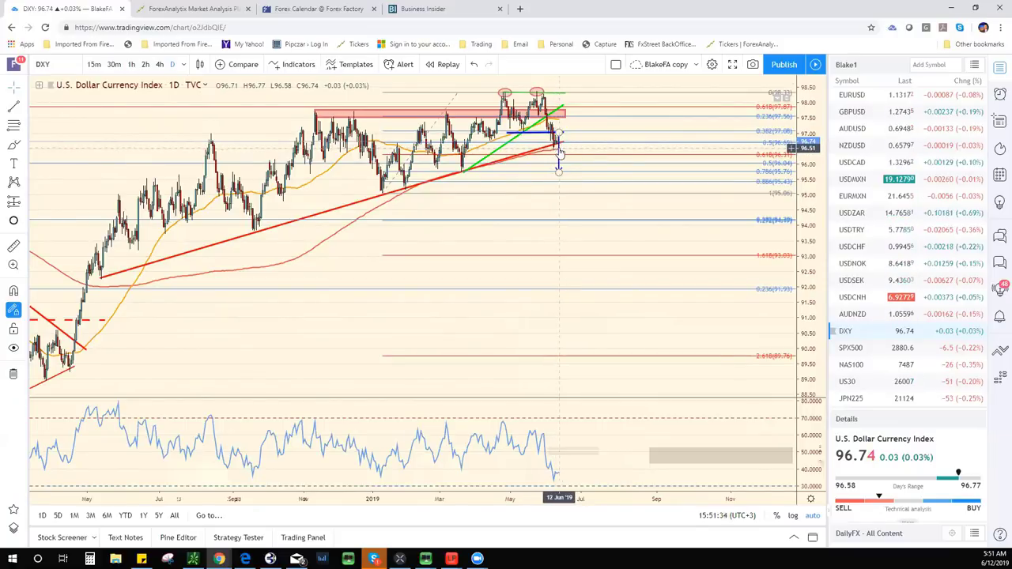
{"action": "left_click", "coordinate": [624, 177]}
{"action": "mouse_move", "coordinate": [624, 154]}
{"action": "left_mouse_down"}
{"action": "mouse_move", "coordinate": [521, 113]}
{"action": "mouse_move", "coordinate": [548, 150]}
{"action": "left_mouse_up"}
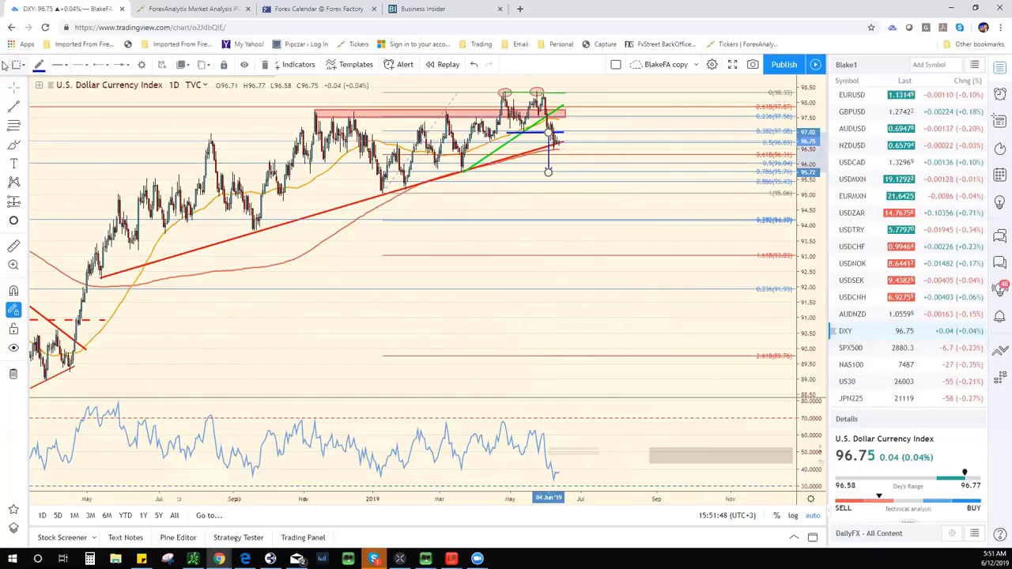
Move the floating drawing toolbar aside, view DXY hourly, then load the S&P 500 chart
{"action": "left_click_drag", "start_coordinate": [6, 64], "coordinate": [174, 101]}
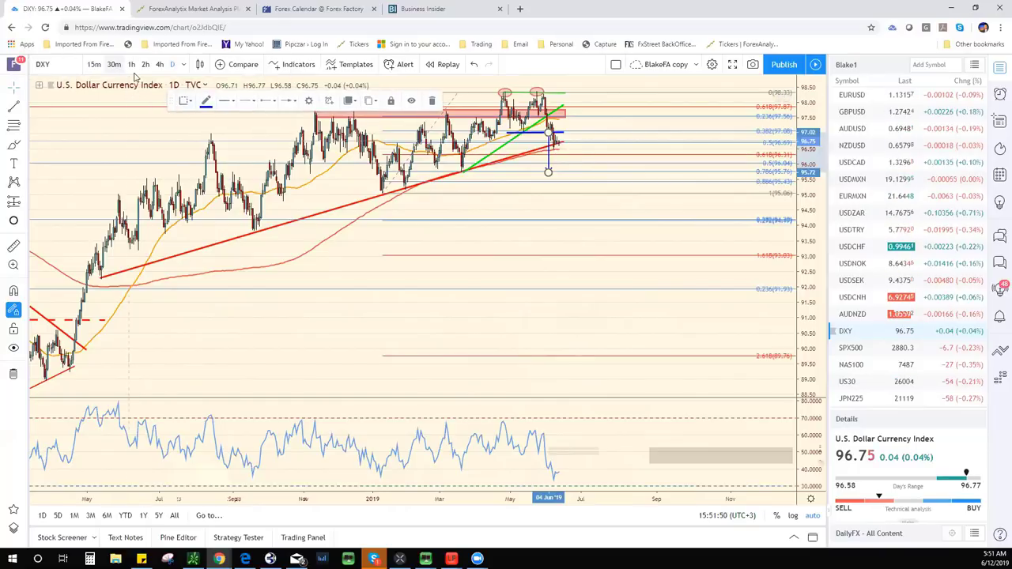
{"action": "left_click", "coordinate": [131, 64]}
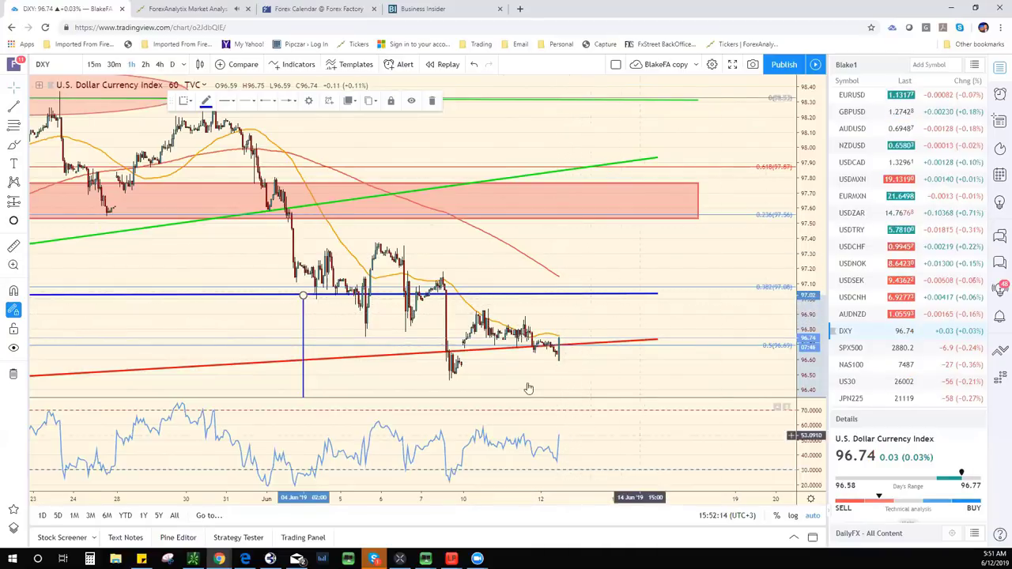
{"action": "left_click", "coordinate": [851, 348]}
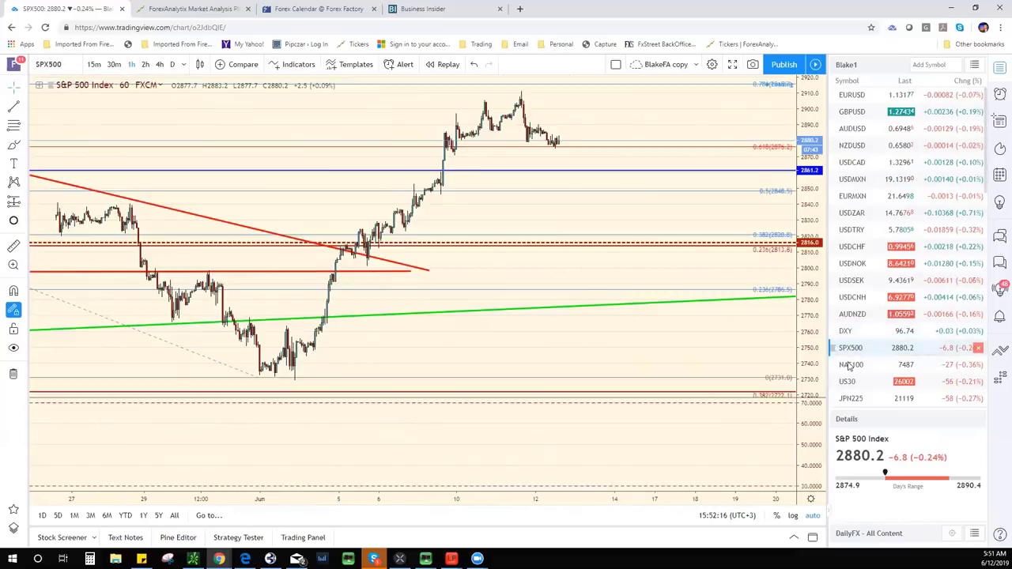
Switch the S&P 500 to the daily timeframe and zoom in on the existing drawings
{"action": "left_click", "coordinate": [171, 64]}
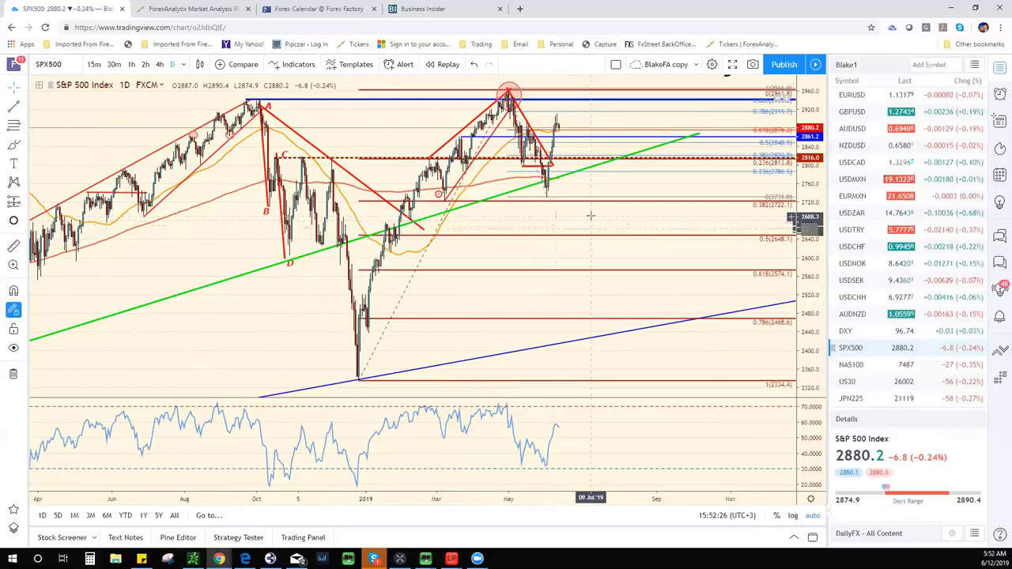
{"action": "scroll", "coordinate": [593, 225], "scroll_direction": "up", "scroll_amount": 2}
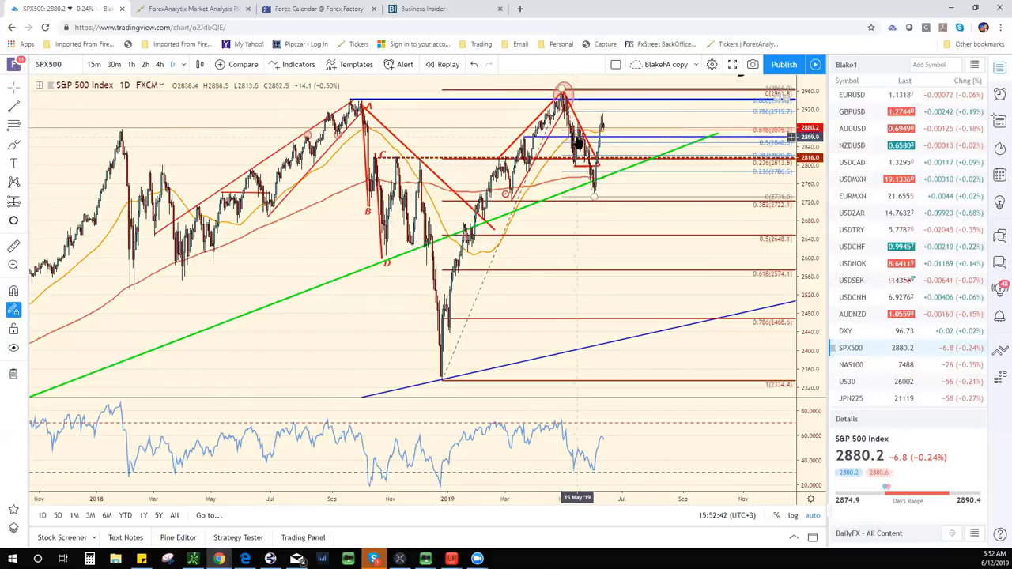
{"action": "scroll", "coordinate": [601, 167], "scroll_direction": "up", "scroll_amount": 3}
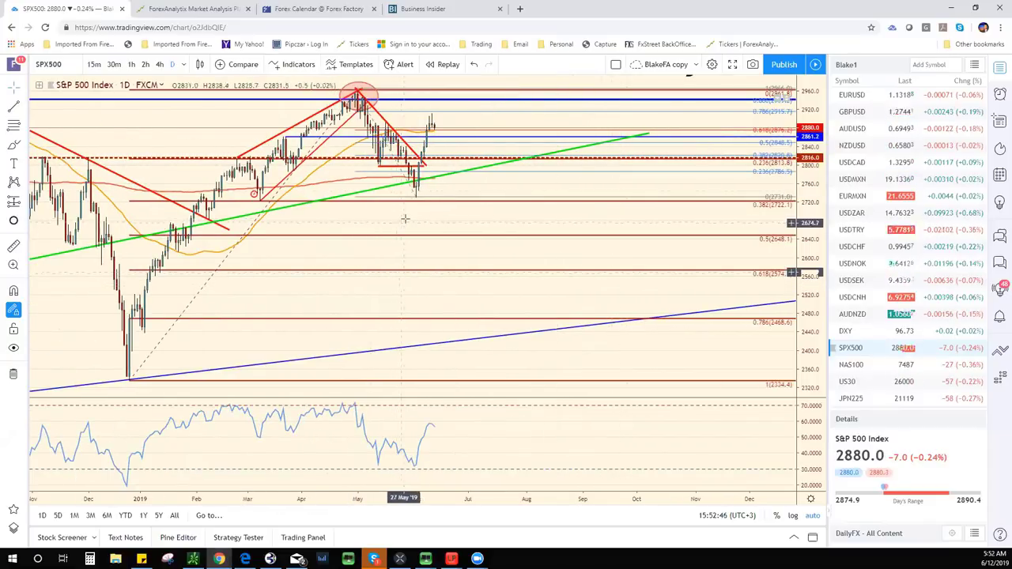
{"action": "left_click", "coordinate": [403, 154]}
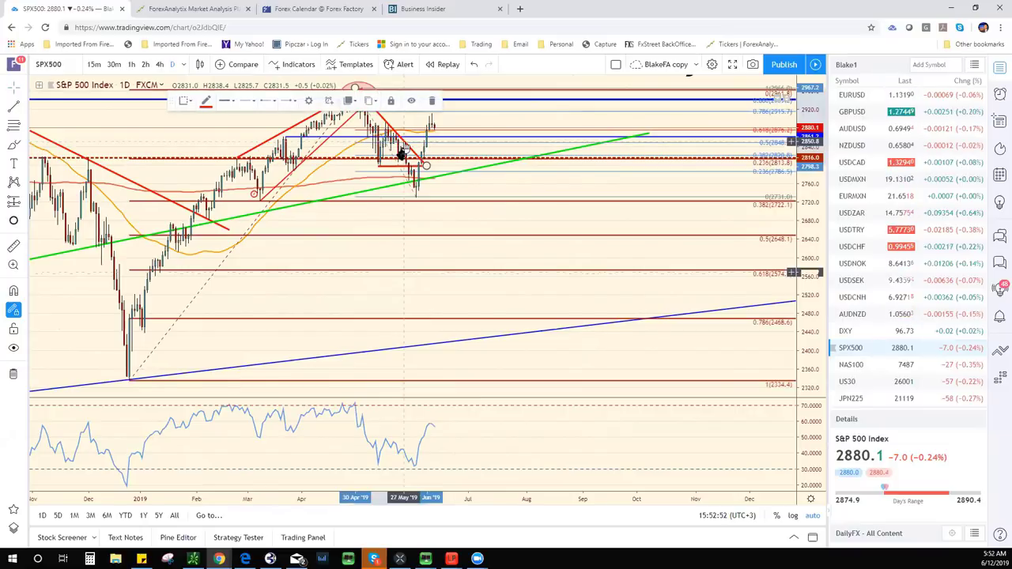
{"action": "left_click", "coordinate": [387, 169]}
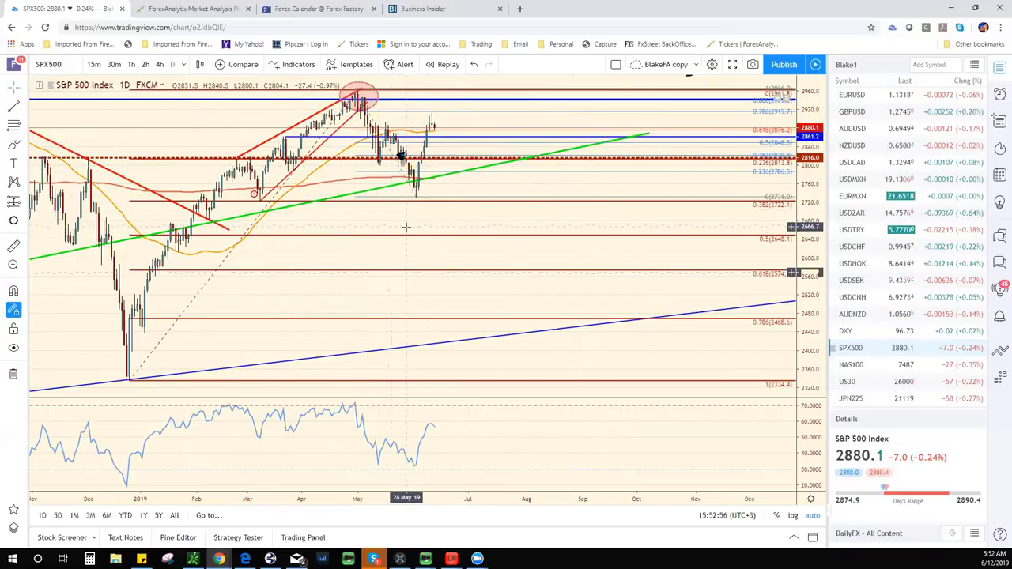
{"action": "scroll", "coordinate": [437, 244], "scroll_direction": "down", "scroll_amount": 2}
Draw a red projected path dipping from the recent high then climbing toward 2977
{"action": "left_click", "coordinate": [542, 117]}
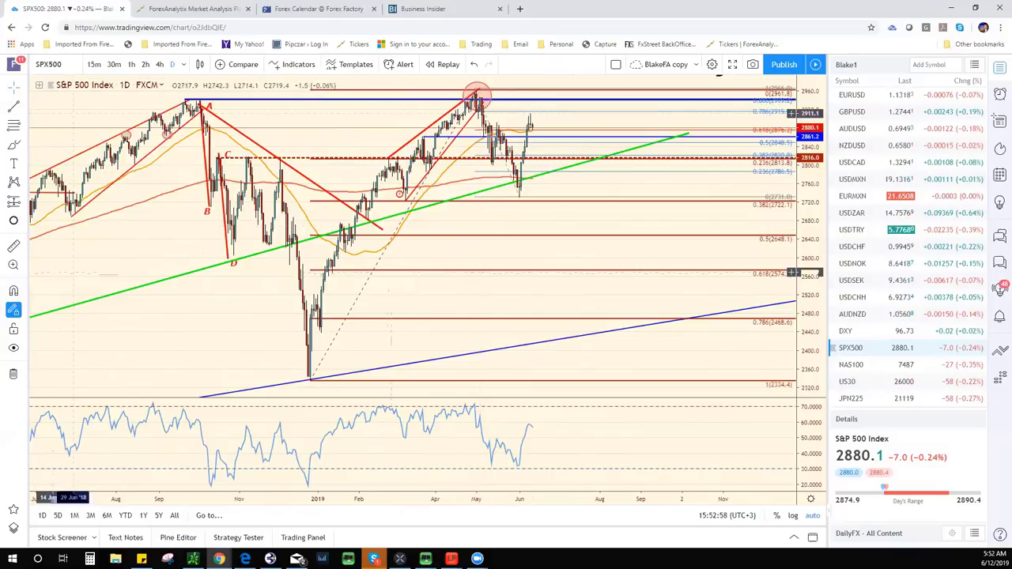
{"action": "left_click_drag", "start_coordinate": [530, 116], "coordinate": [548, 154]}
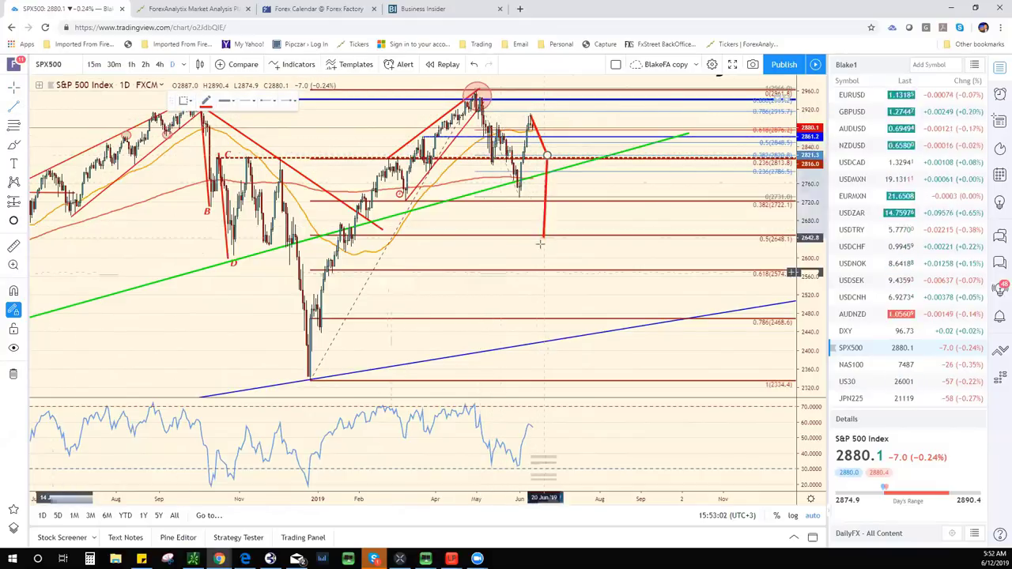
{"action": "left_click", "coordinate": [547, 155]}
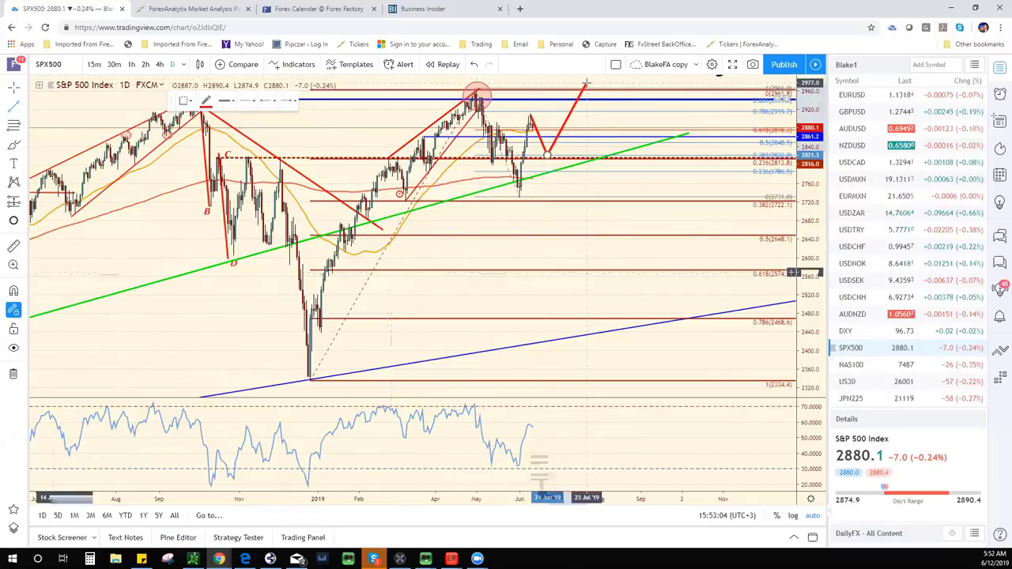
{"action": "double_click", "coordinate": [586, 83]}
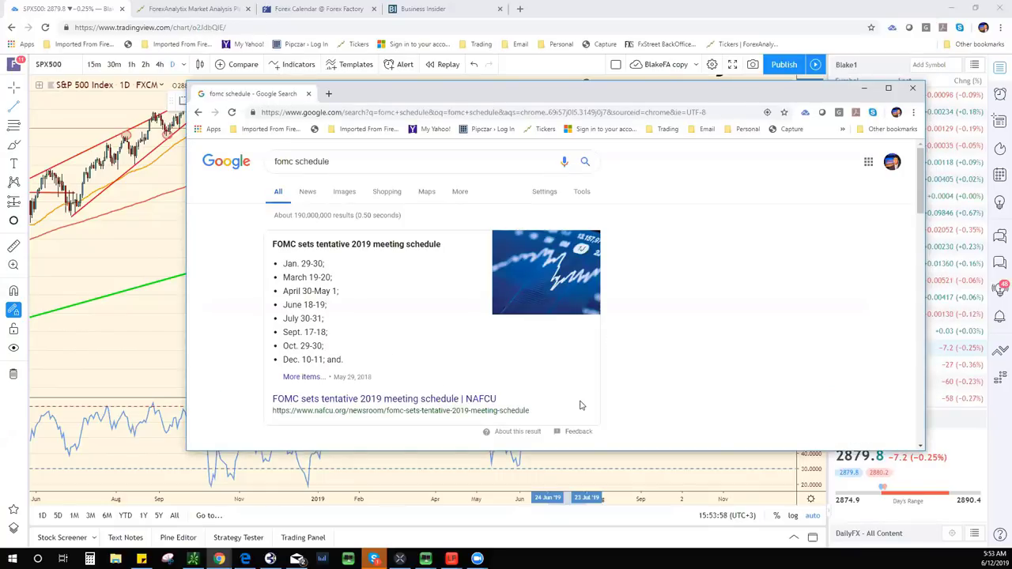
Close the Google FOMC schedule search window to return to the S&P 500 chart
{"action": "left_click", "coordinate": [914, 89]}
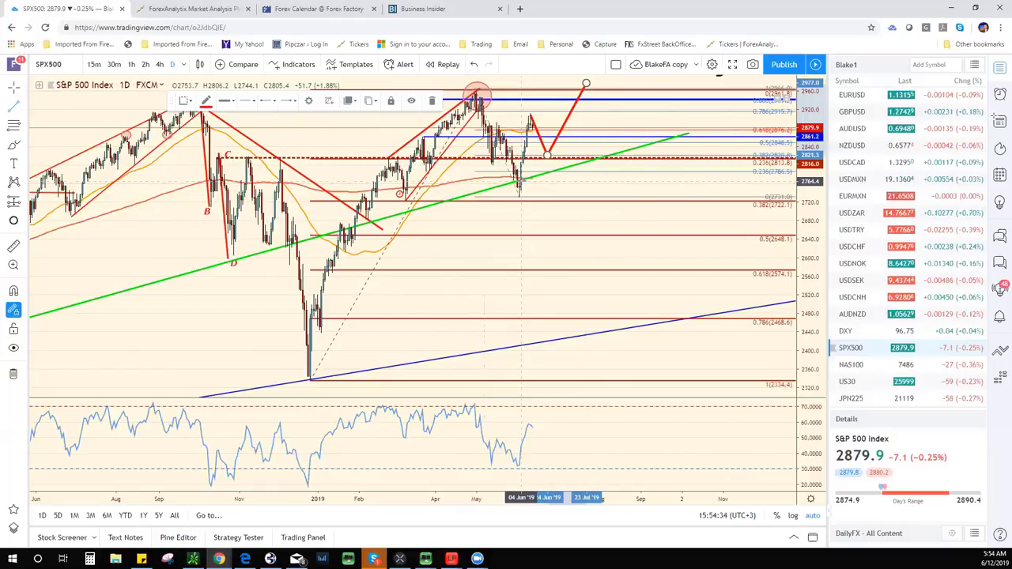
Step the chart symbol from SPX500 down to the NASDAQ 100 Index
{"action": "left_click", "coordinate": [69, 66]}
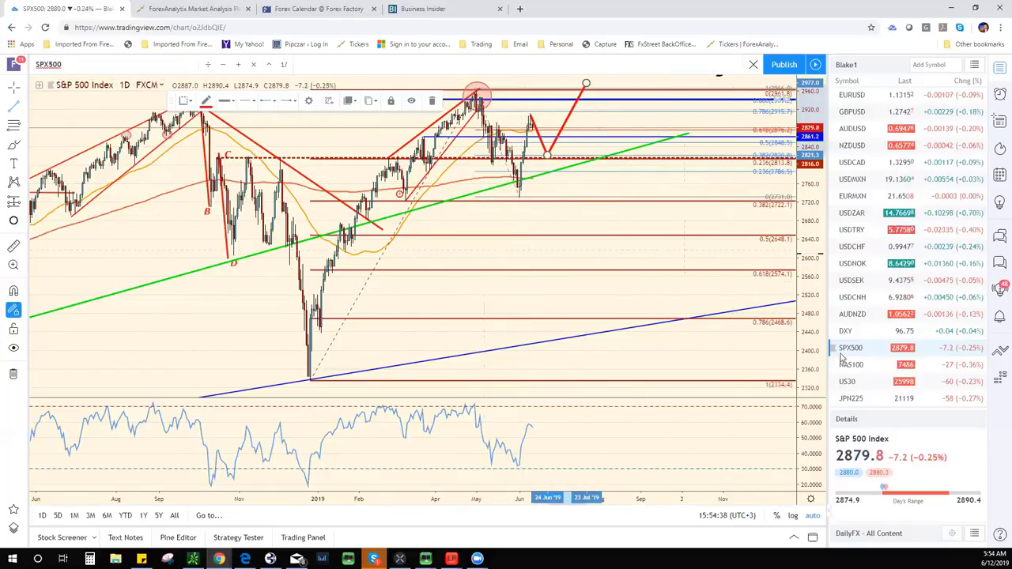
{"action": "key", "text": "Down"}
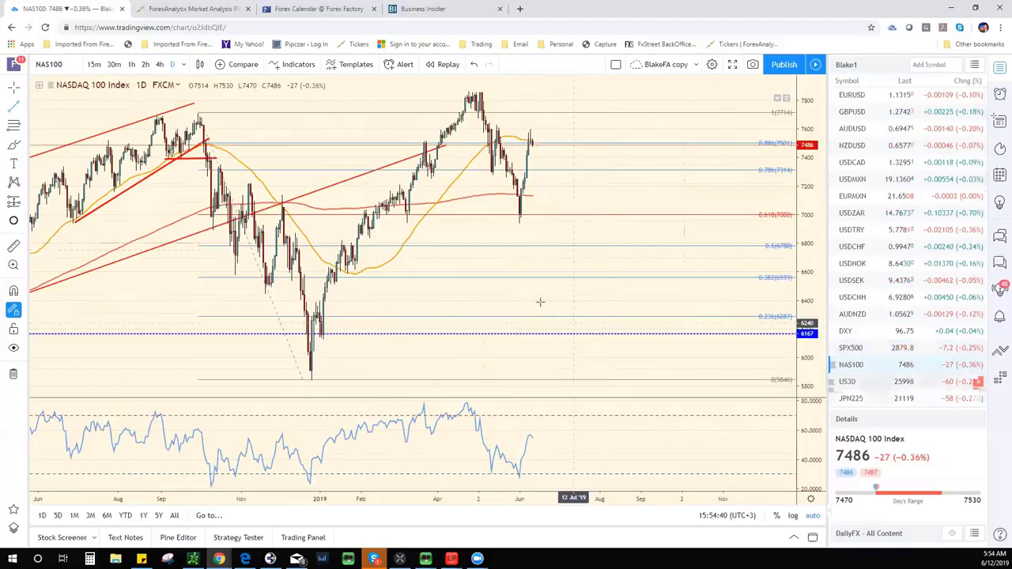
On the Dow Jones chart, delete the red rectangle zone and lay the red trend line along the highs
{"action": "scroll", "coordinate": [541, 300], "scroll_direction": "down", "scroll_amount": 3}
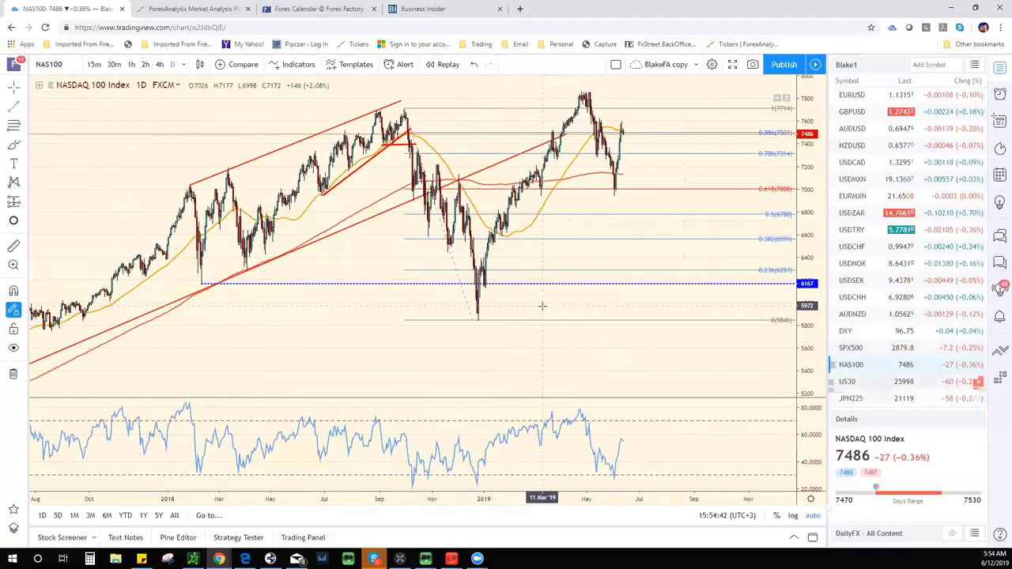
{"action": "key", "text": "Down"}
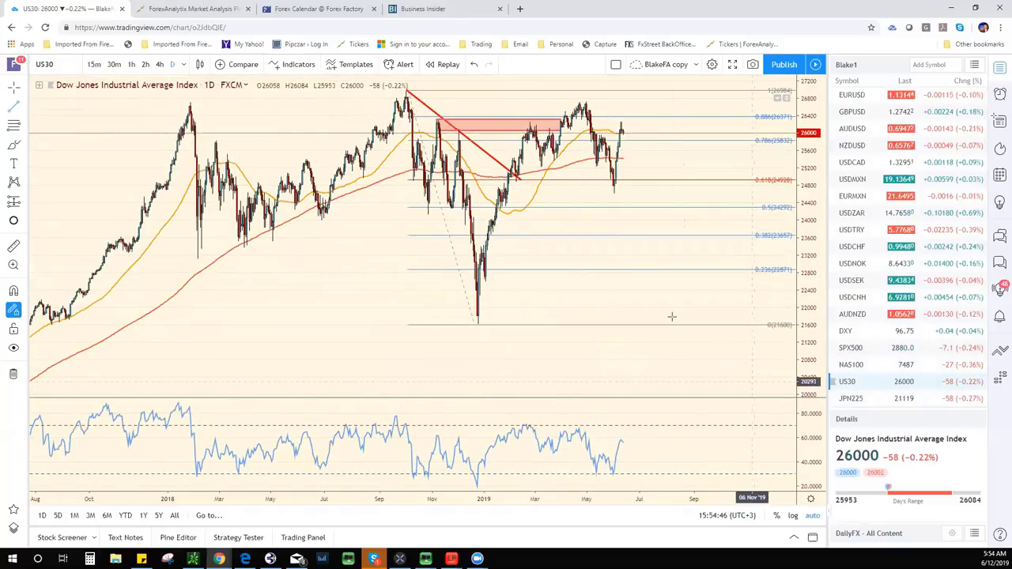
{"action": "left_click", "coordinate": [560, 127]}
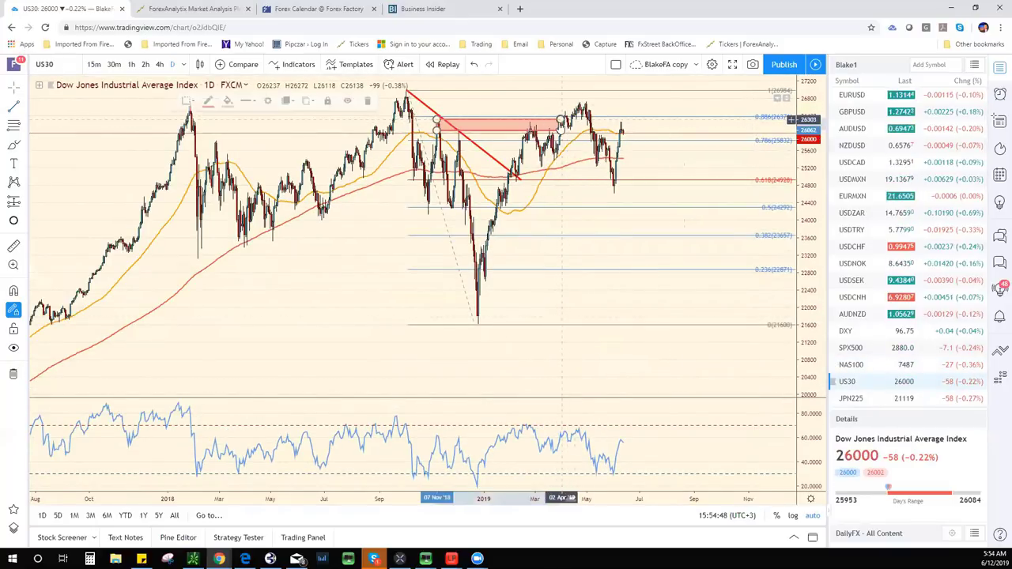
{"action": "key", "text": "Delete"}
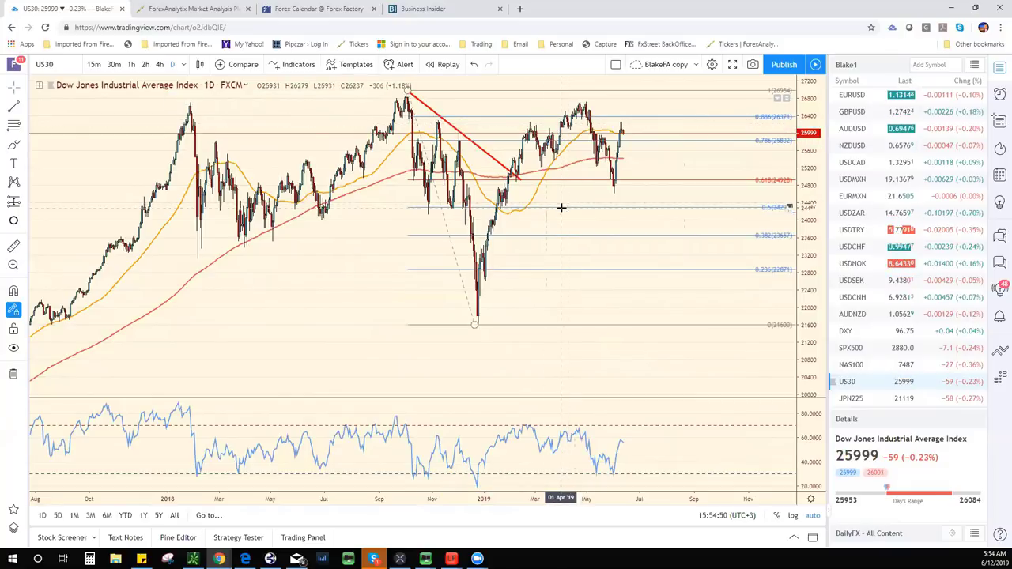
{"action": "left_click_drag", "start_coordinate": [490, 157], "coordinate": [272, 152]}
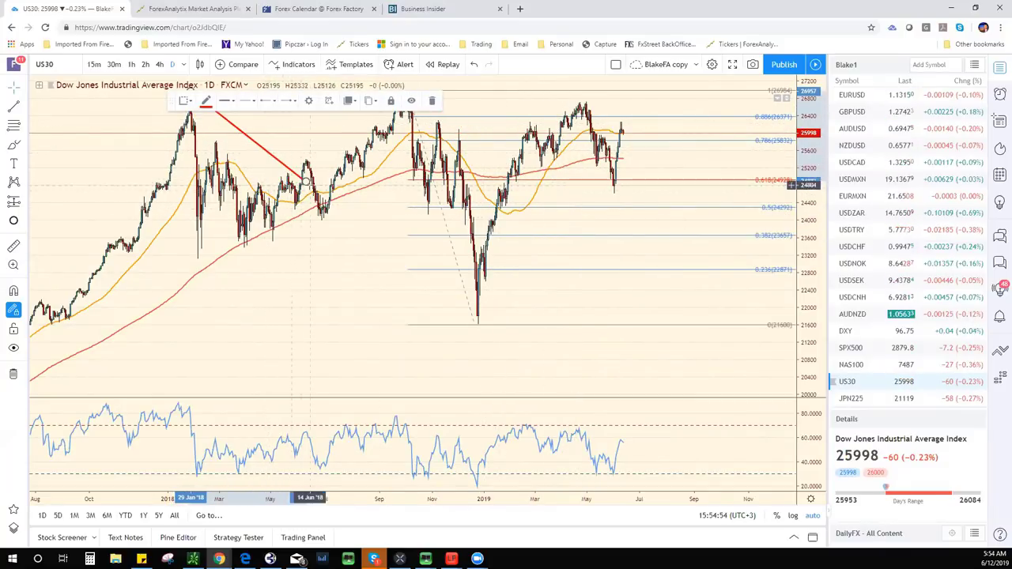
{"action": "left_click_drag", "start_coordinate": [306, 196], "coordinate": [681, 90]}
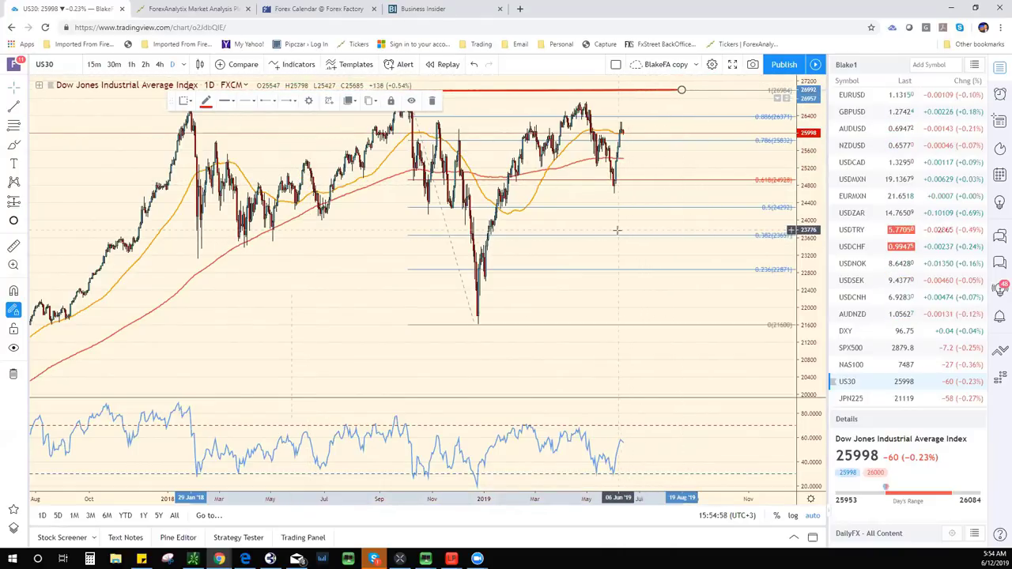
{"action": "scroll", "coordinate": [616, 230], "scroll_direction": "down", "scroll_amount": 1}
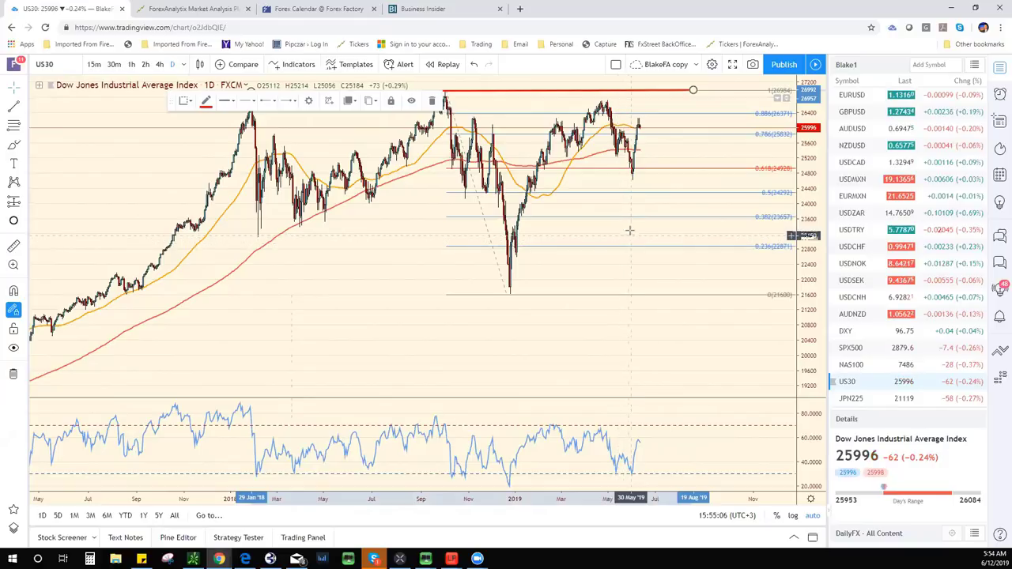
Load the Nikkei 225 chart and delete its short rising red trend line
{"action": "left_click", "coordinate": [892, 399]}
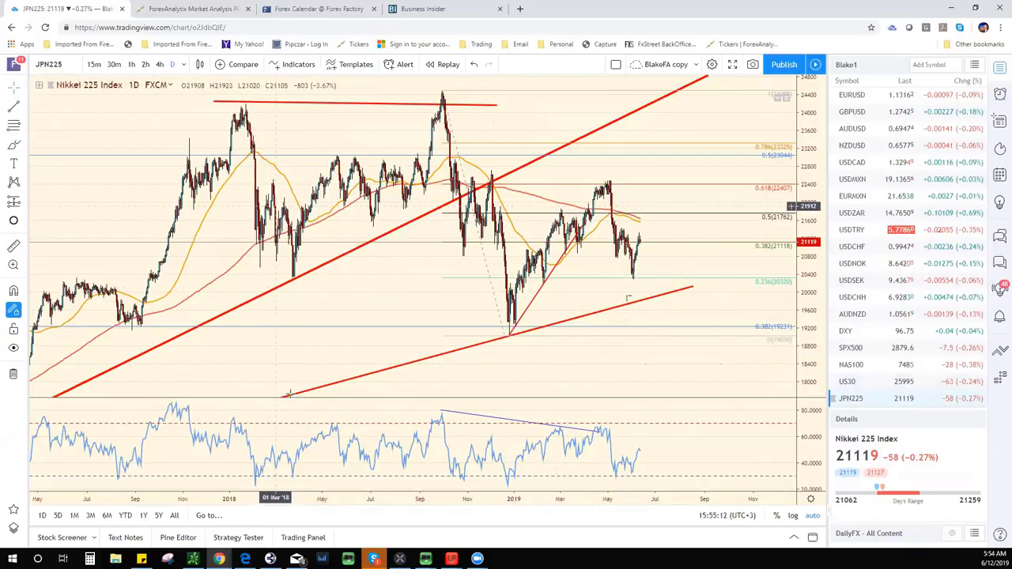
{"action": "left_click", "coordinate": [562, 255]}
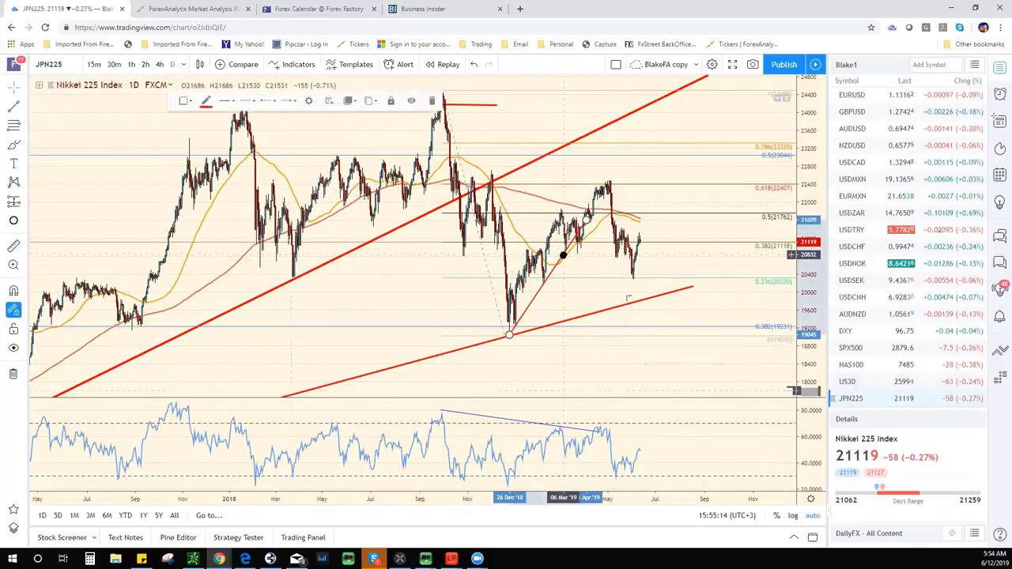
{"action": "key", "text": "Delete"}
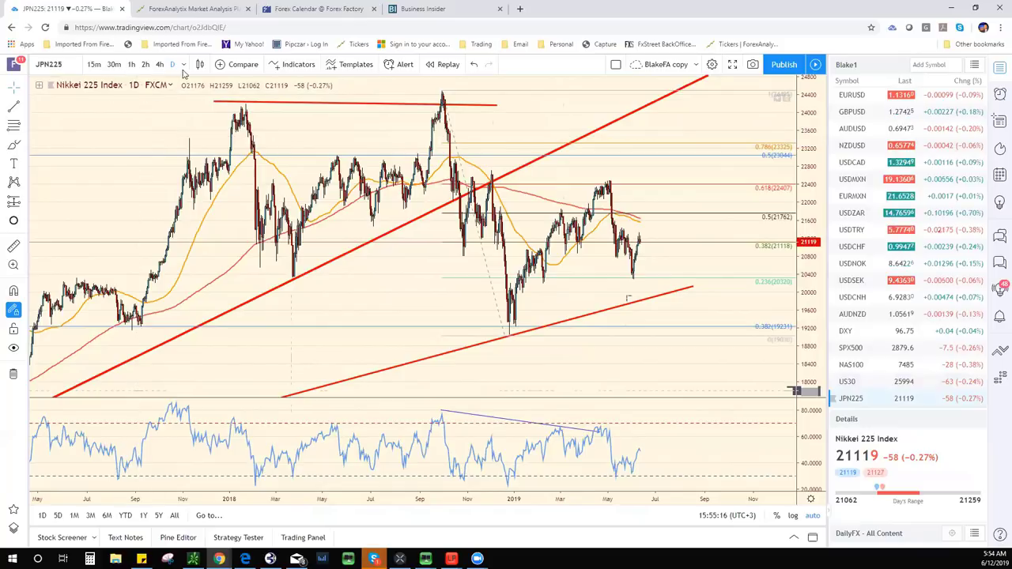
Delete the trendline drawn over the Nikkei RSI pane and zoom the chart out
{"action": "scroll", "coordinate": [553, 284], "scroll_direction": "down", "scroll_amount": 5}
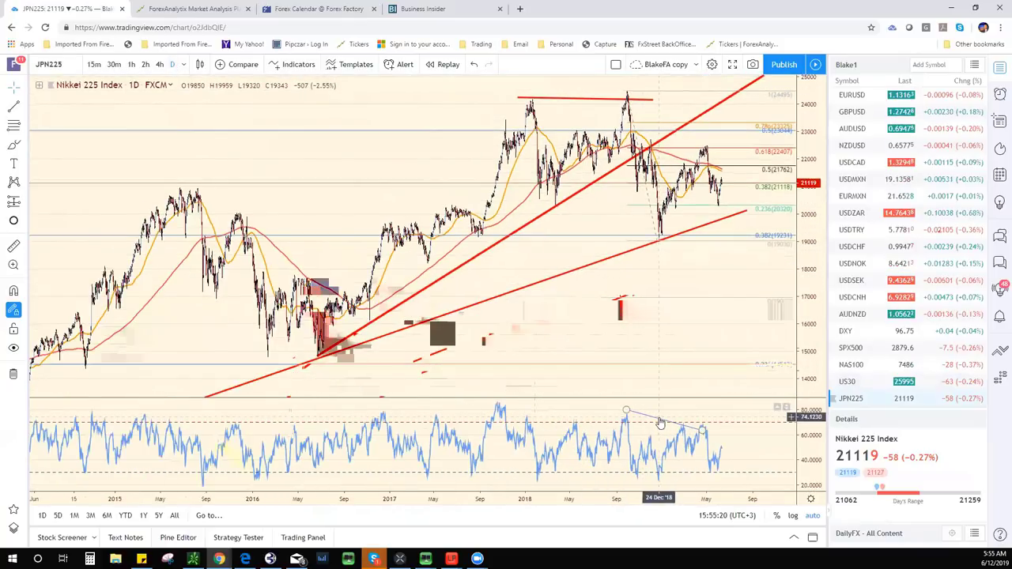
{"action": "left_click", "coordinate": [656, 414]}
{"action": "key", "text": "Delete"}
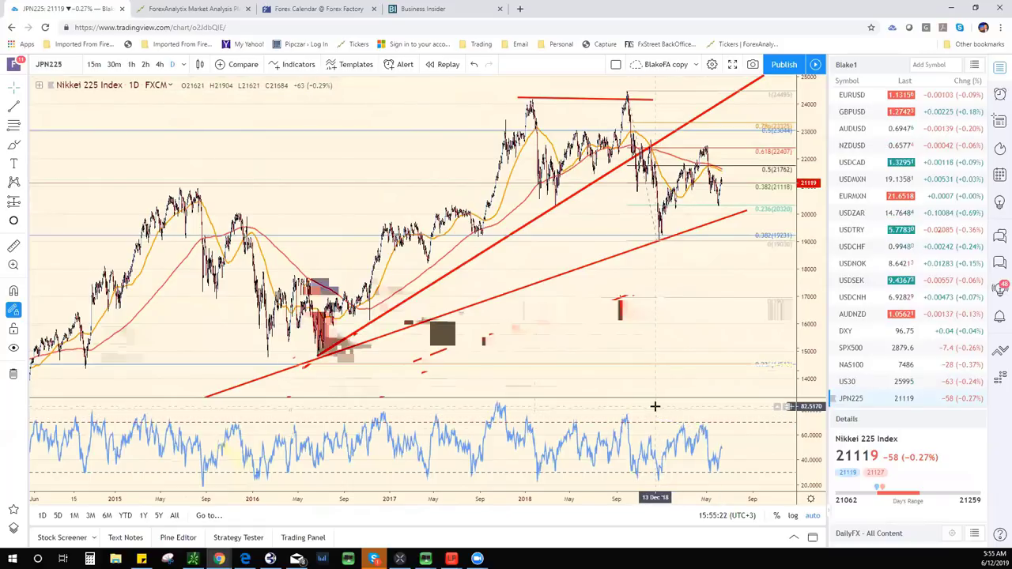
{"action": "scroll", "coordinate": [691, 264], "scroll_direction": "down", "scroll_amount": 5}
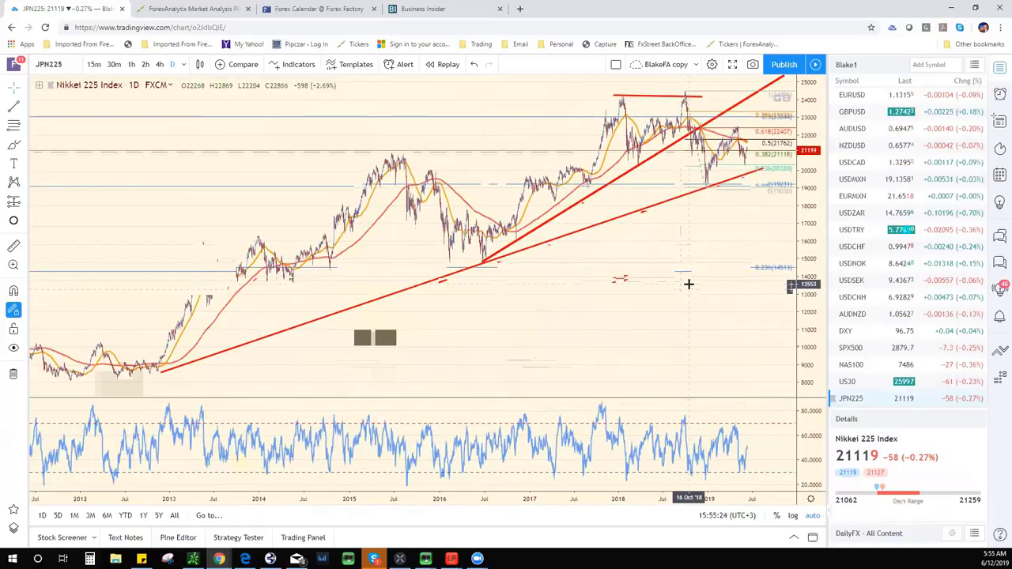
{"action": "scroll", "coordinate": [689, 284], "scroll_direction": "up", "scroll_amount": 3}
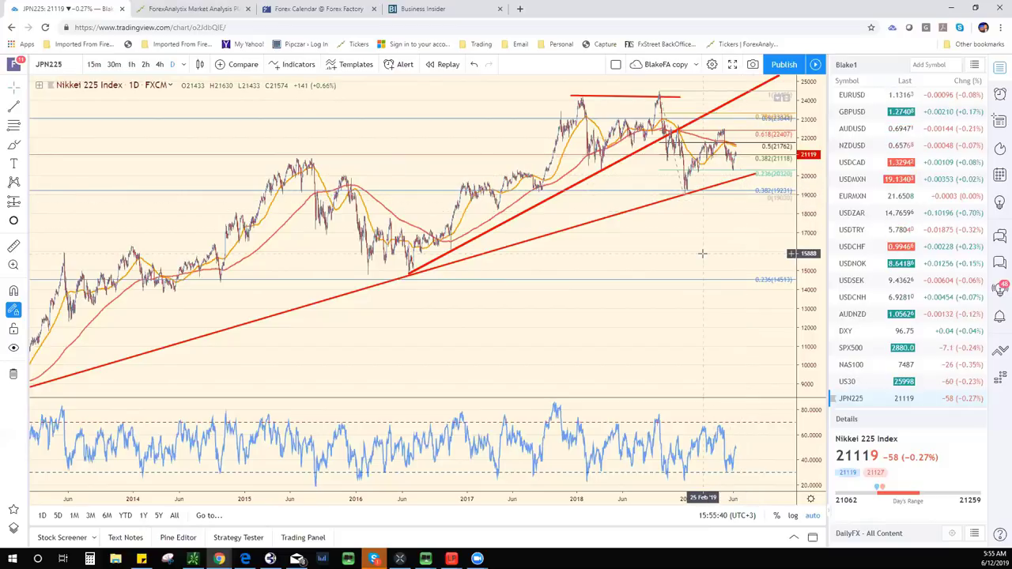
{"action": "scroll", "coordinate": [930, 338], "scroll_direction": "down", "scroll_amount": 2}
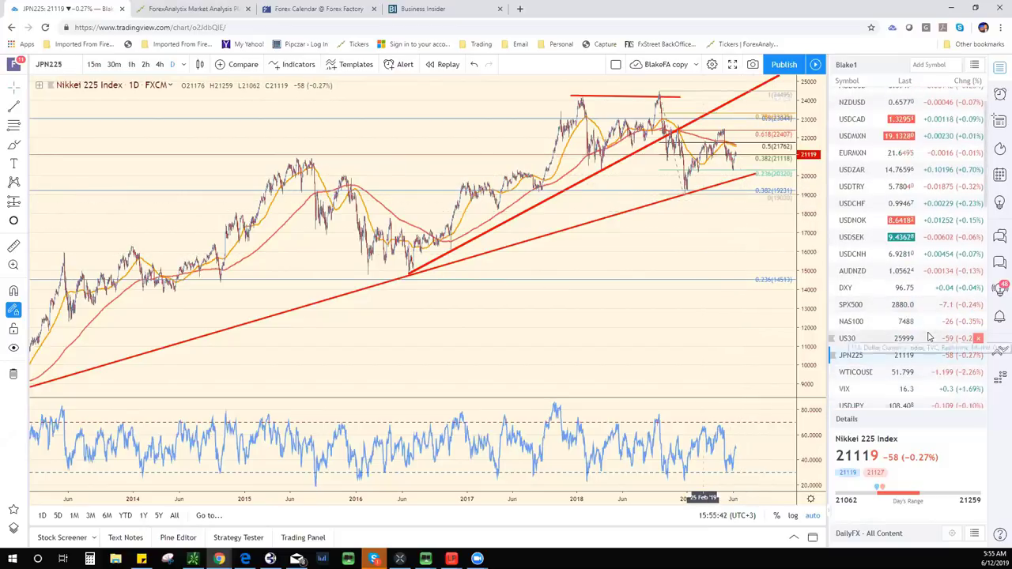
{"action": "scroll", "coordinate": [930, 337], "scroll_direction": "down", "scroll_amount": 1}
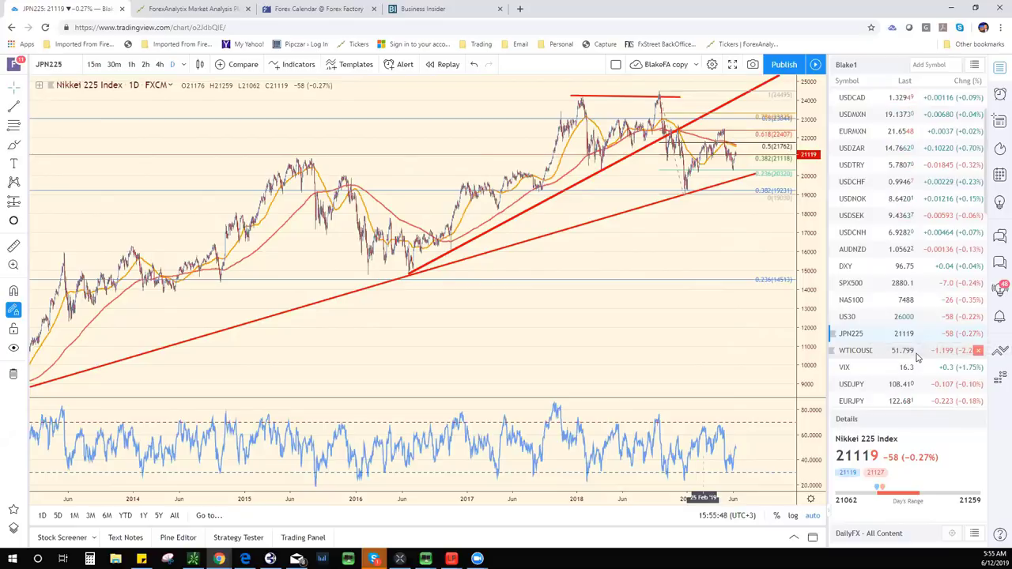
Load West Texas Oil, zoom in, and draw a short trend line on the recent drop
{"action": "left_click", "coordinate": [870, 351]}
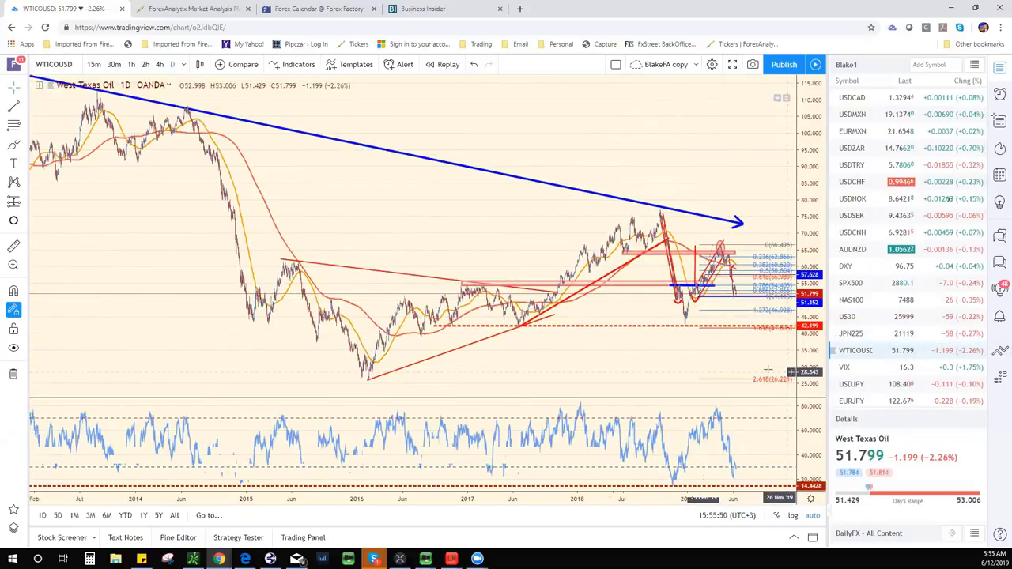
{"action": "scroll", "coordinate": [712, 352], "scroll_direction": "up", "scroll_amount": 5}
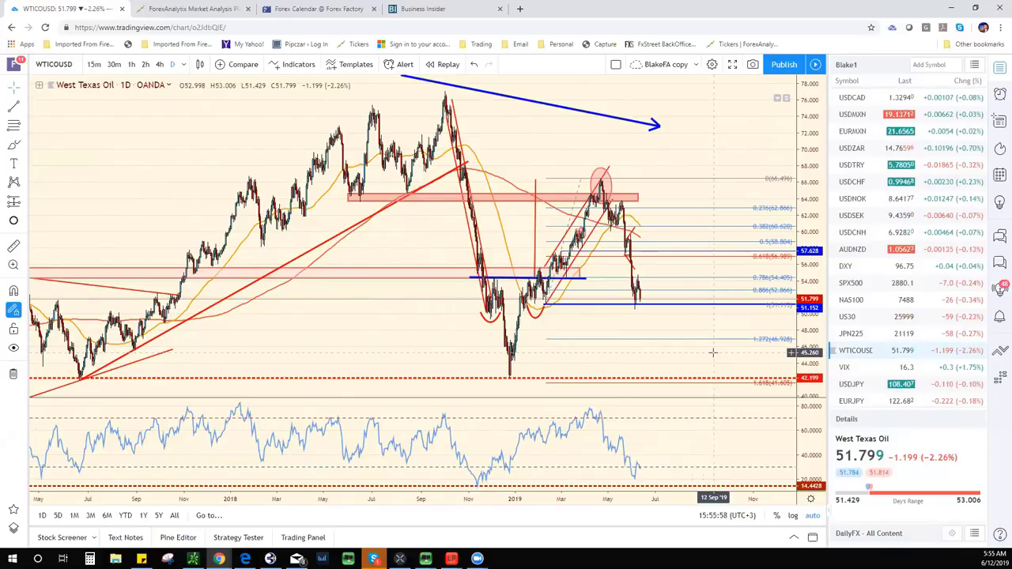
{"action": "left_click_drag", "start_coordinate": [625, 255], "coordinate": [635, 270]}
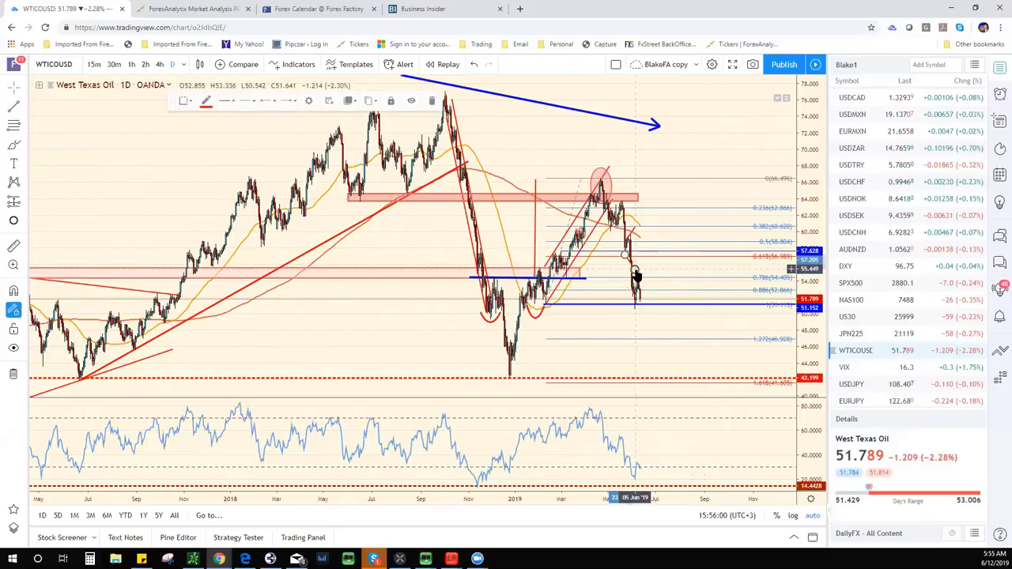
{"action": "left_click", "coordinate": [637, 276]}
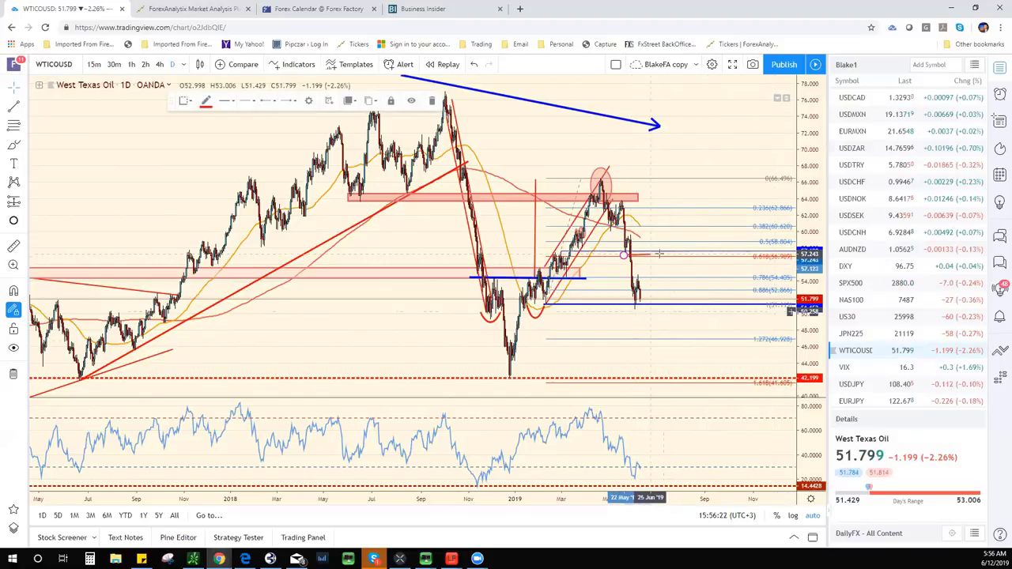
Add a red ray at 57.1 and a projected path rising to it, then falling toward 49
{"action": "left_click", "coordinate": [624, 255]}
{"action": "left_click", "coordinate": [669, 255]}
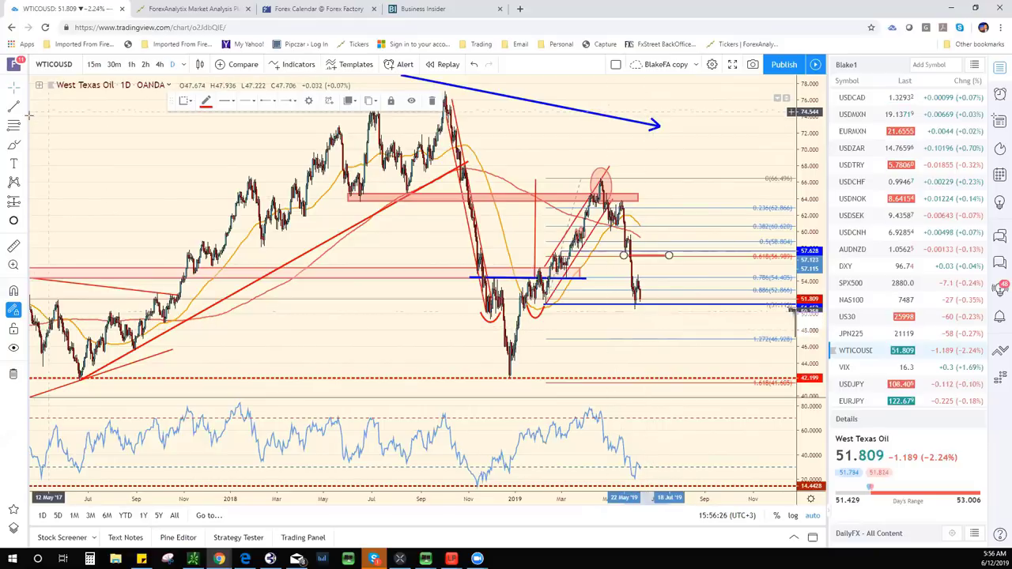
{"action": "left_click", "coordinate": [645, 294]}
{"action": "left_click", "coordinate": [667, 258]}
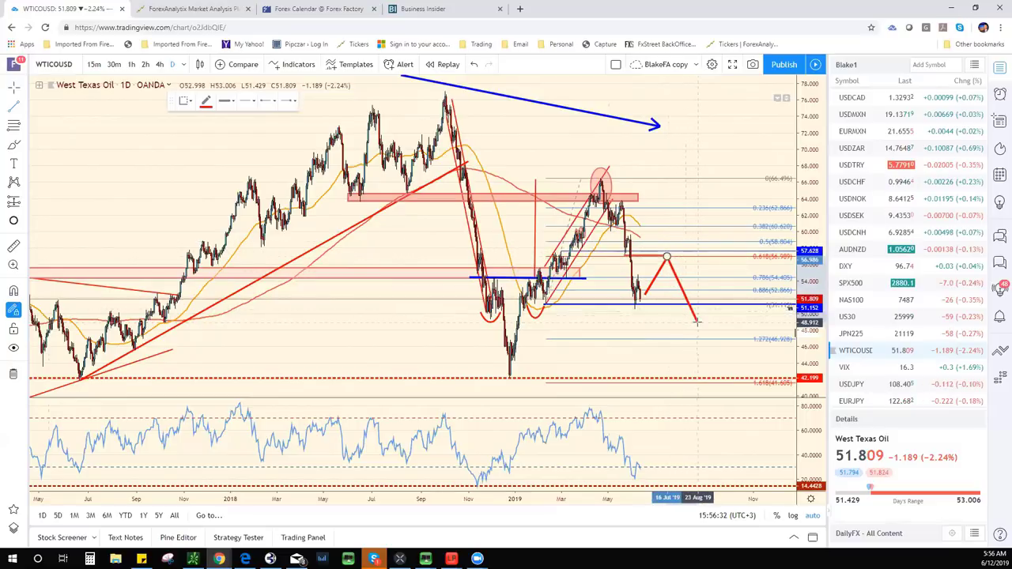
{"action": "double_click", "coordinate": [697, 322]}
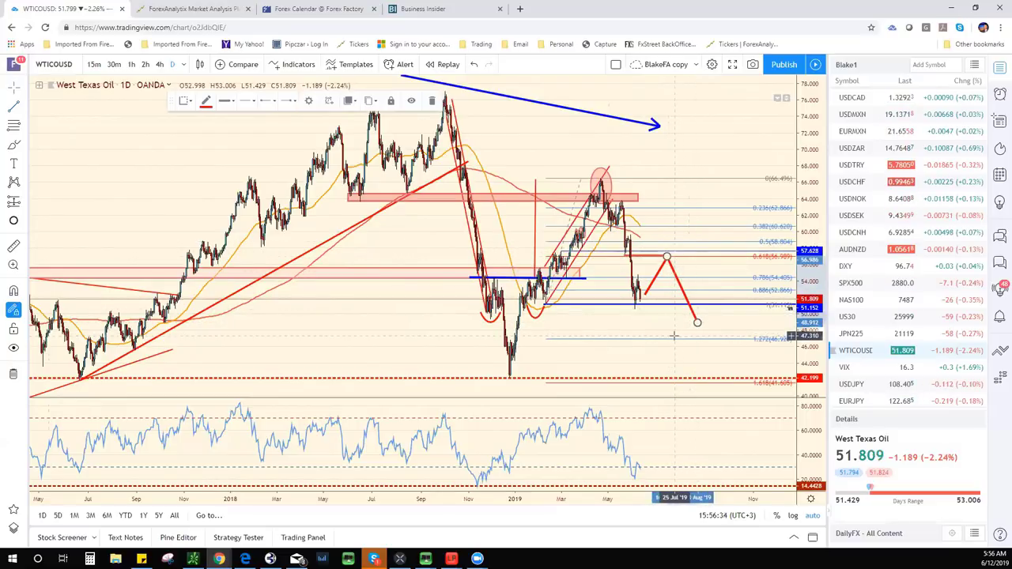
{"action": "left_click", "coordinate": [673, 330]}
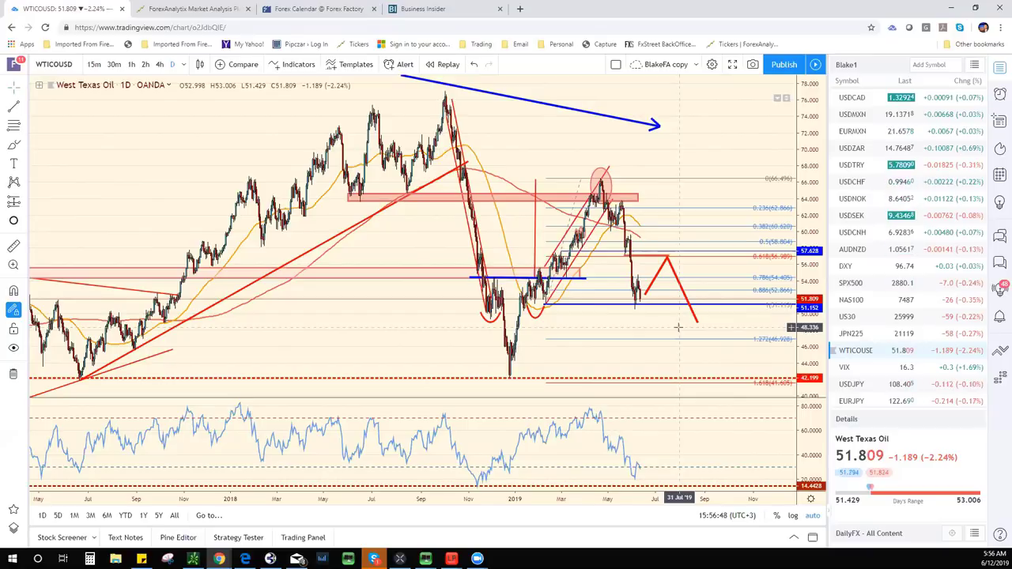
{"action": "scroll", "coordinate": [902, 158], "scroll_direction": "up", "scroll_amount": 2}
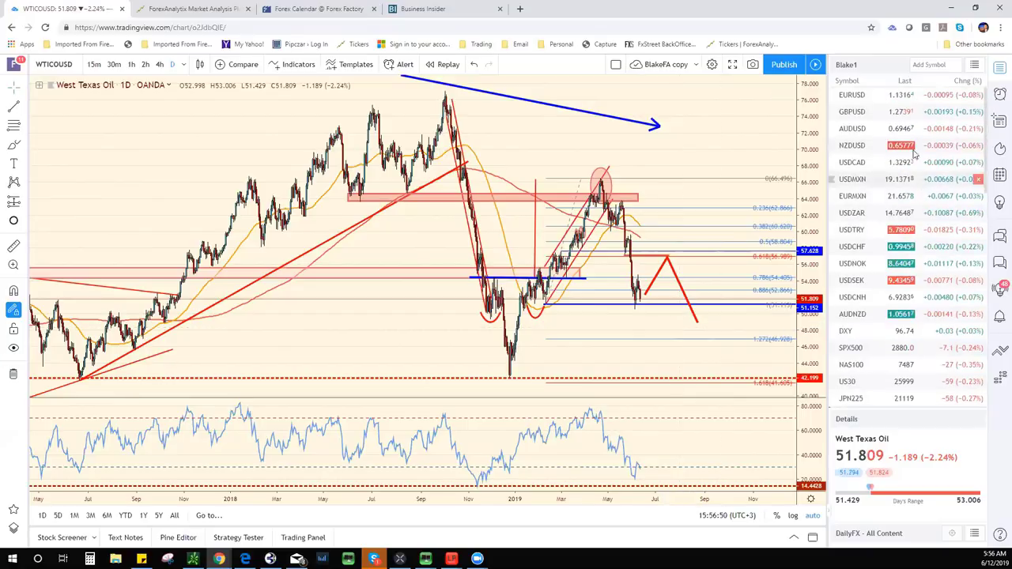
Review the Euro / U.S. Dollar chart zoomed in, then load British Pound / U.S. Dollar
{"action": "left_click", "coordinate": [905, 94]}
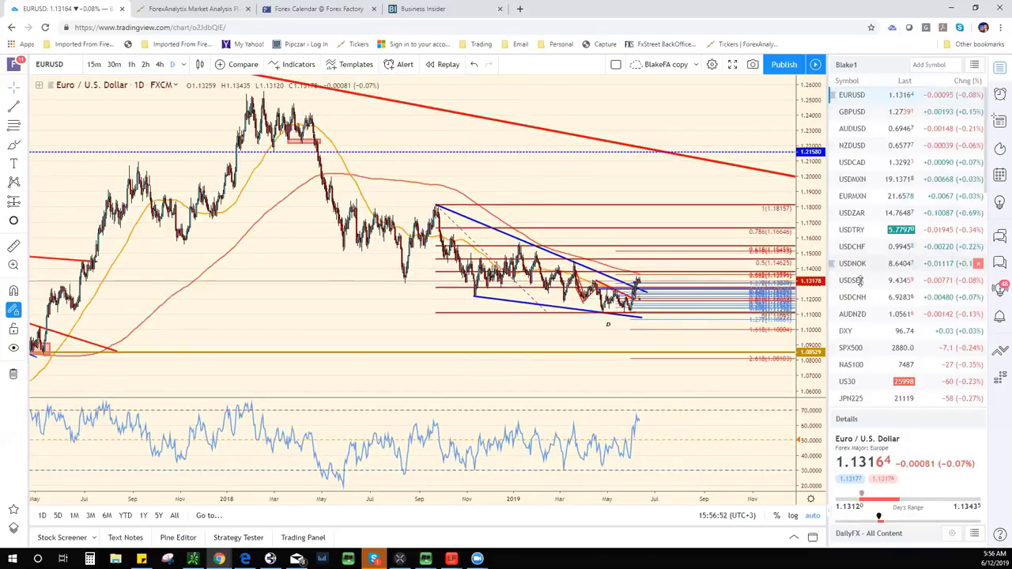
{"action": "scroll", "coordinate": [767, 320], "scroll_direction": "up", "scroll_amount": 5}
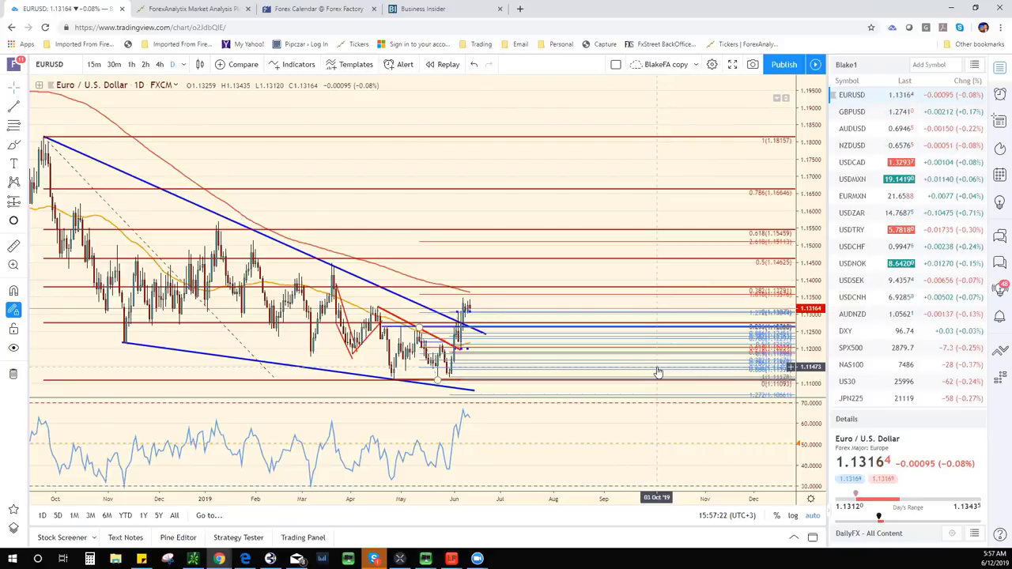
{"action": "left_click", "coordinate": [878, 112]}
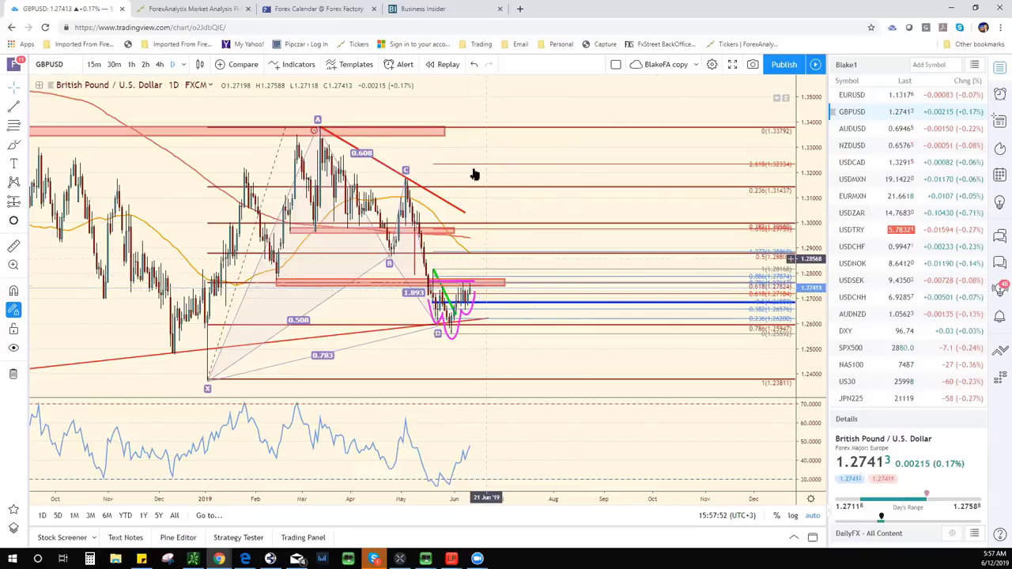
{"action": "left_click", "coordinate": [338, 8]}
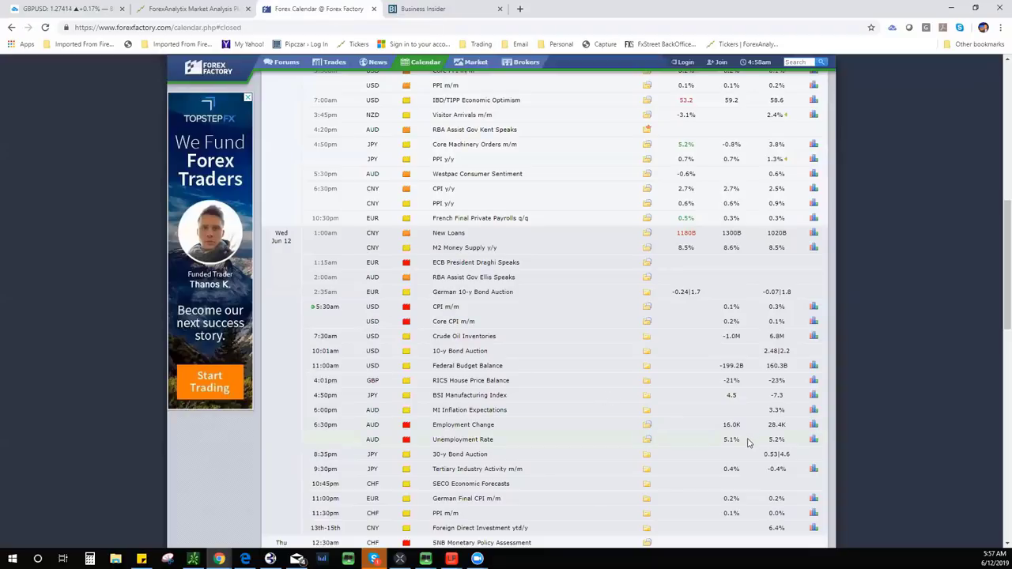
{"action": "left_click", "coordinate": [46, 28]}
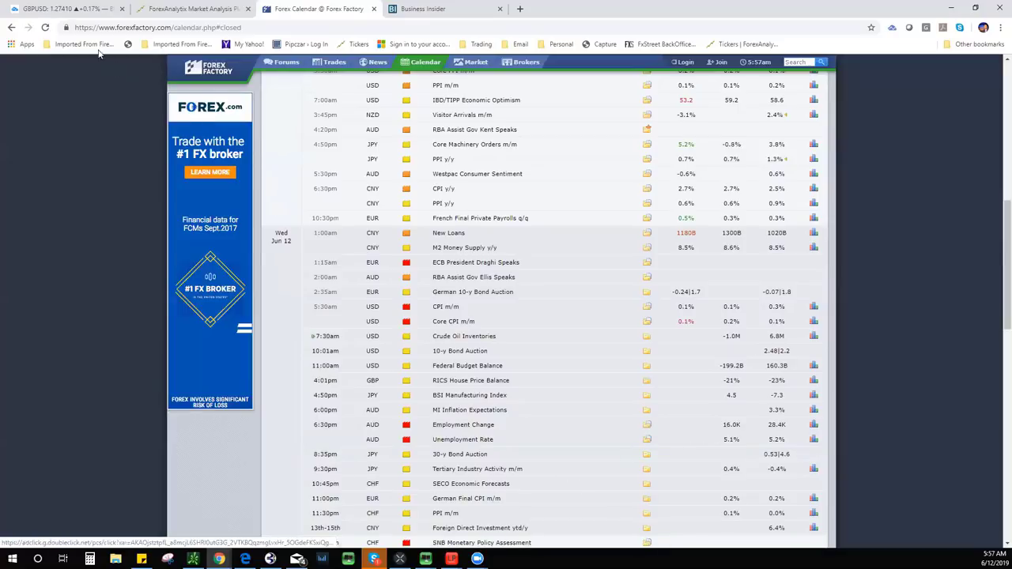
{"action": "left_click", "coordinate": [82, 11]}
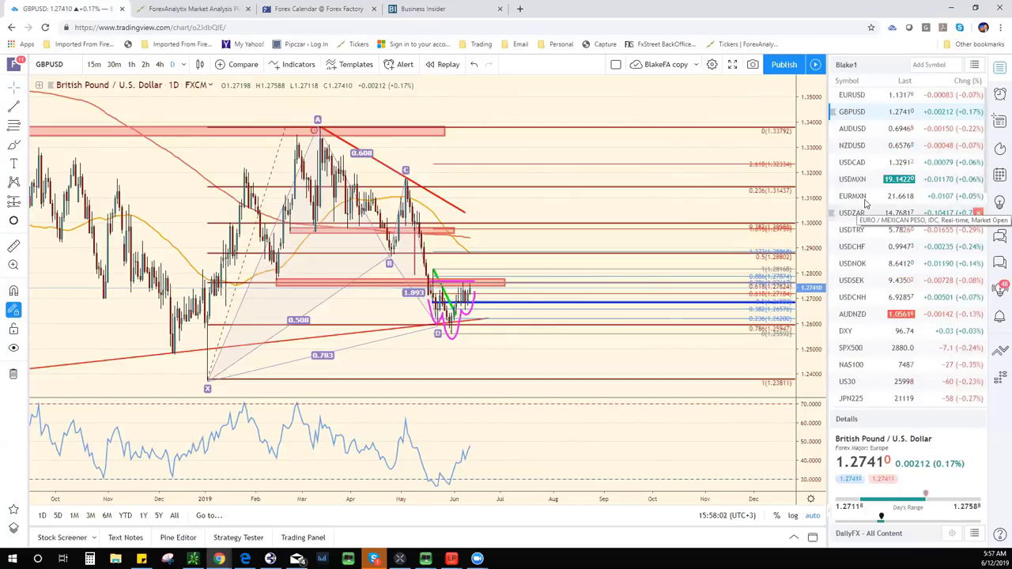
Review the AUD/USD daily chart zoomed out, then move to the ForexAnalytix dashboard tab
{"action": "left_click", "coordinate": [896, 129]}
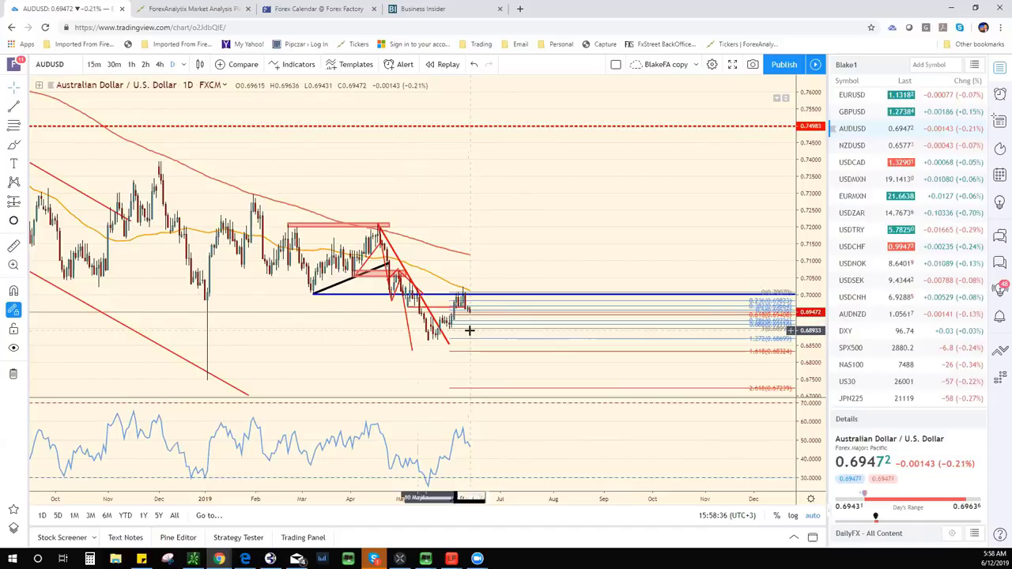
{"action": "scroll", "coordinate": [474, 332], "scroll_direction": "down", "scroll_amount": 5}
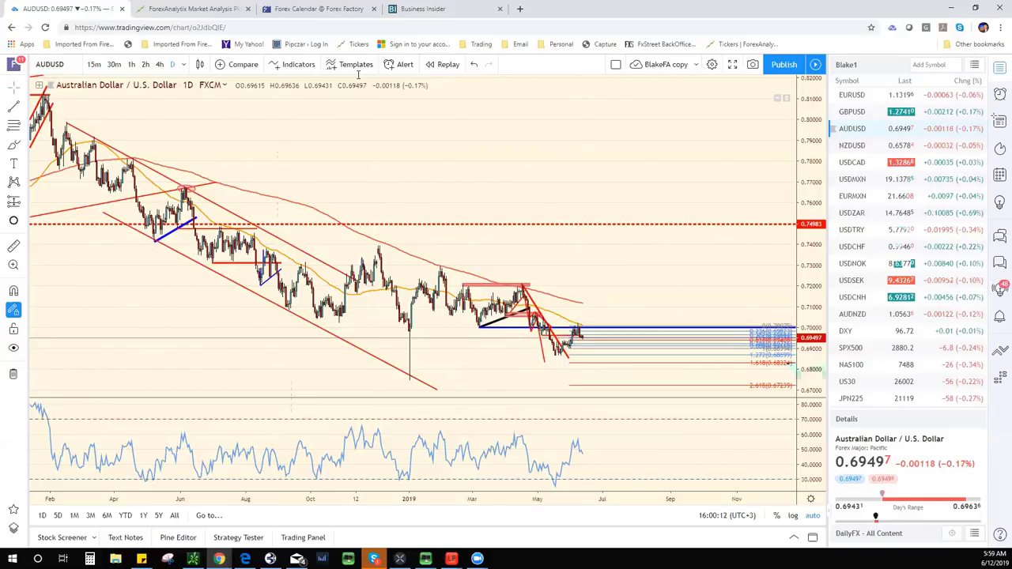
{"action": "key", "text": "ctrl+Tab"}
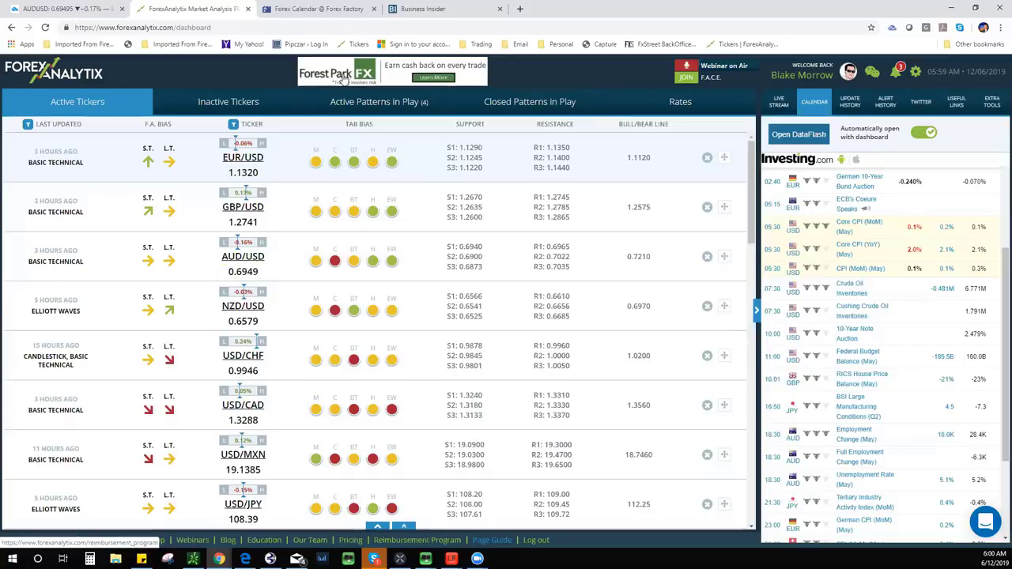
Open the Forest Park FX Reimbursement Program page from the ForexAnalytix dashboard and skim its enrollment steps
{"action": "left_click", "coordinate": [344, 76]}
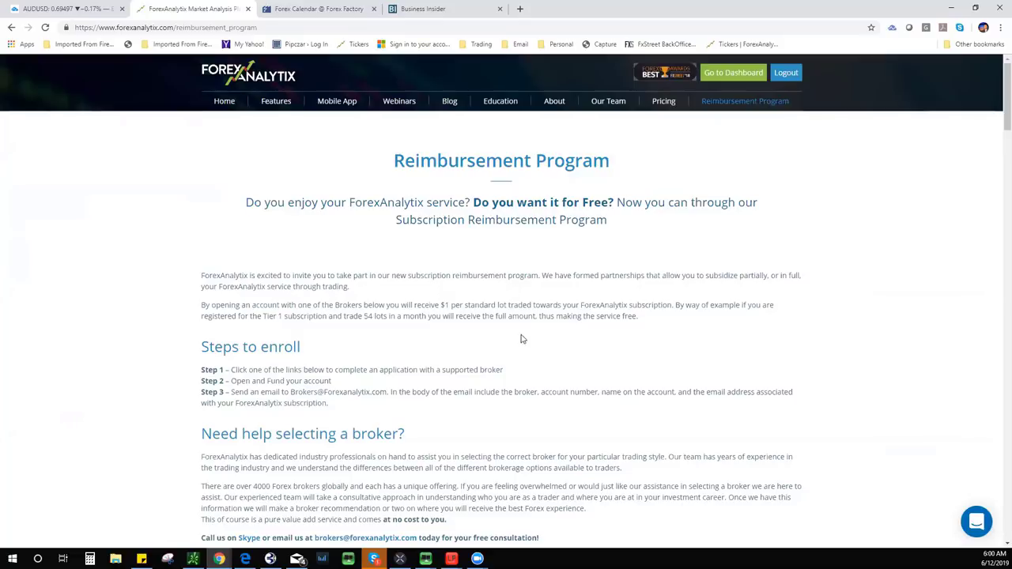
{"action": "scroll", "coordinate": [522, 352], "scroll_direction": "down", "scroll_amount": 1}
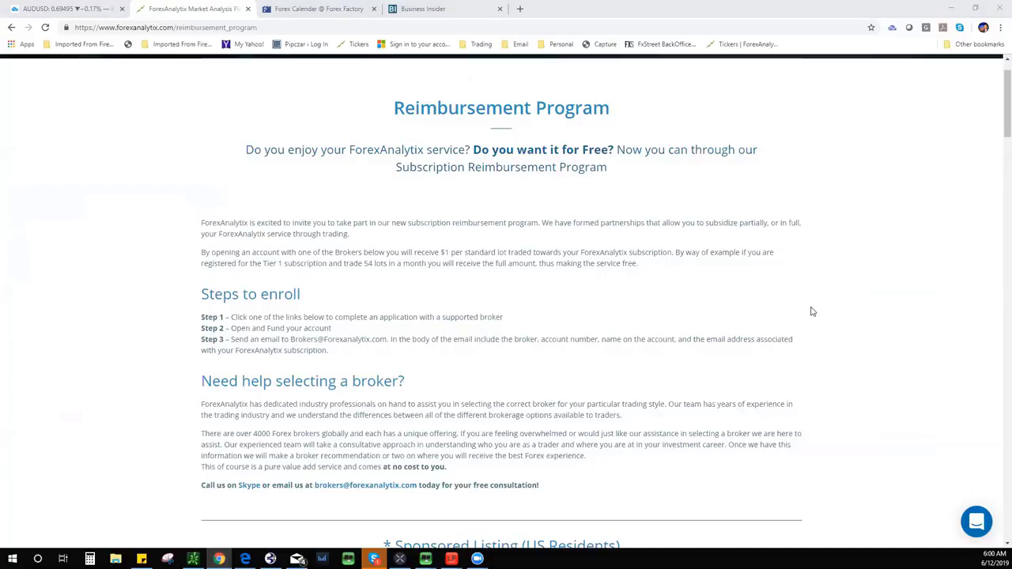
{"action": "scroll", "coordinate": [789, 338], "scroll_direction": "up", "scroll_amount": 1}
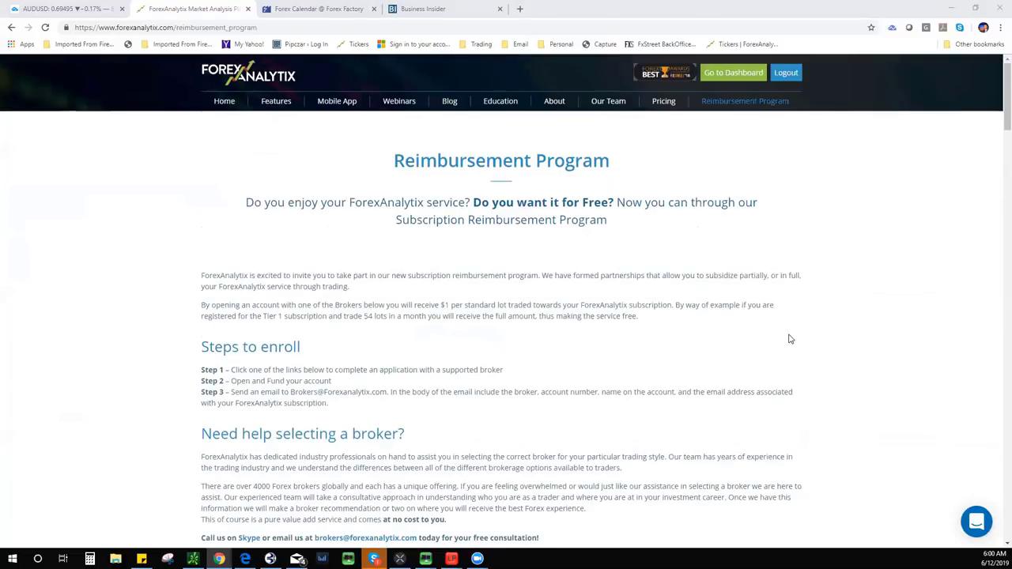